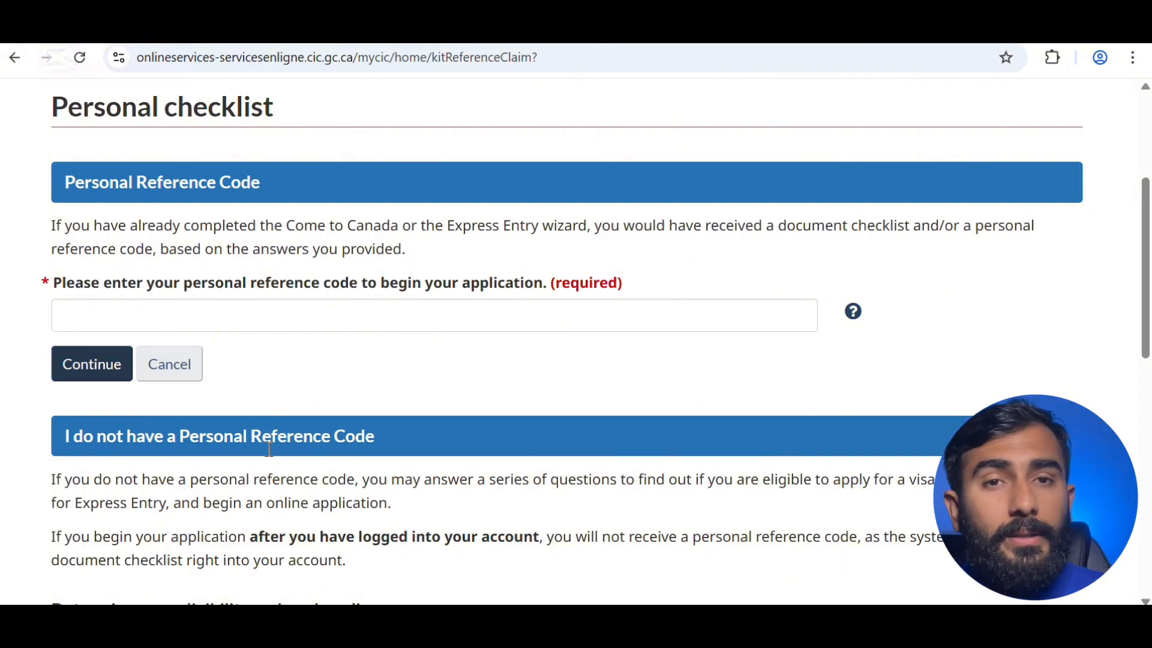
- Start the visitor, study or work permit questionnaire and choose Work for more than 6 months
scroll(270, 420, down, 3)
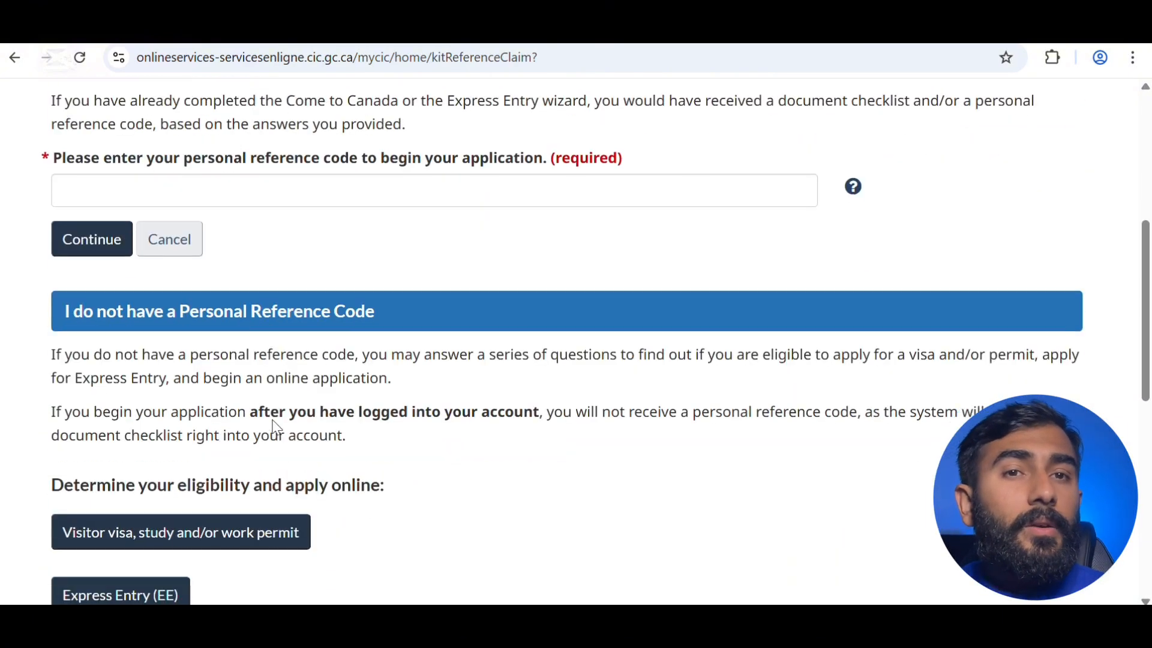
scroll(276, 427, down, 1)
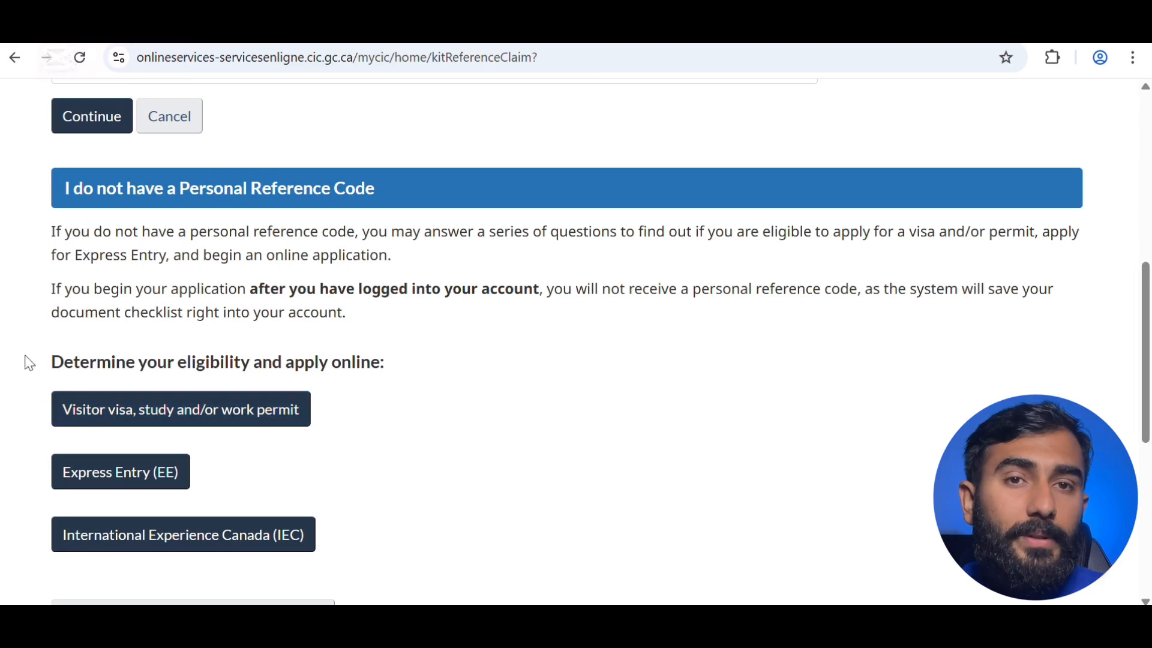
click(133, 414)
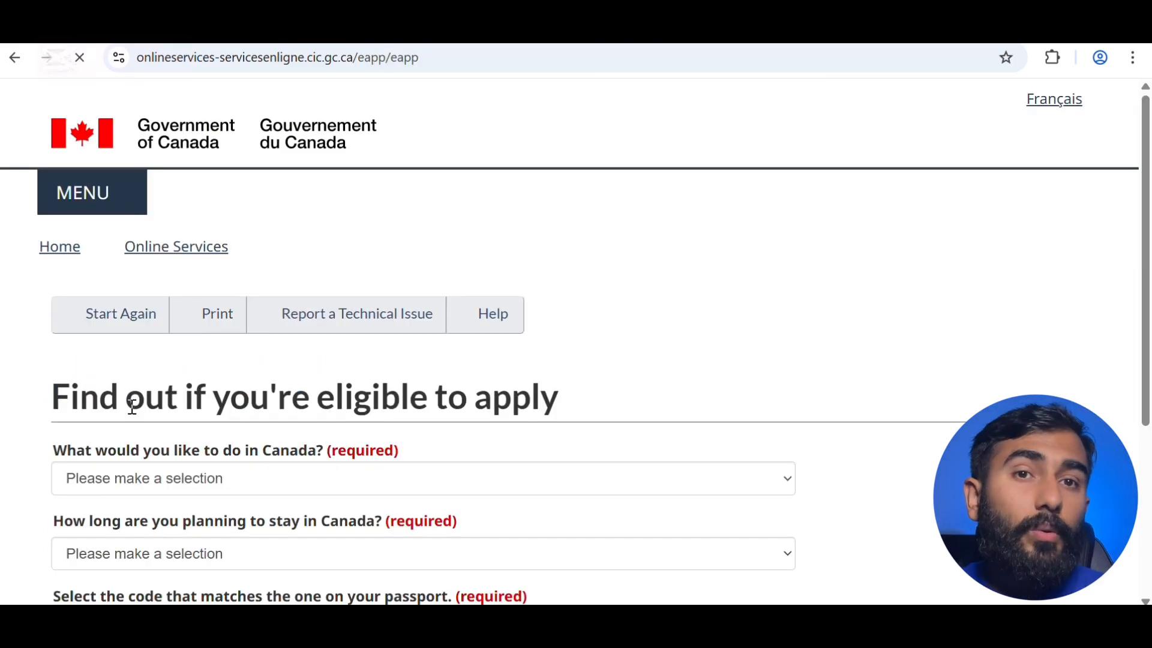
scroll(200, 493, down, 2)
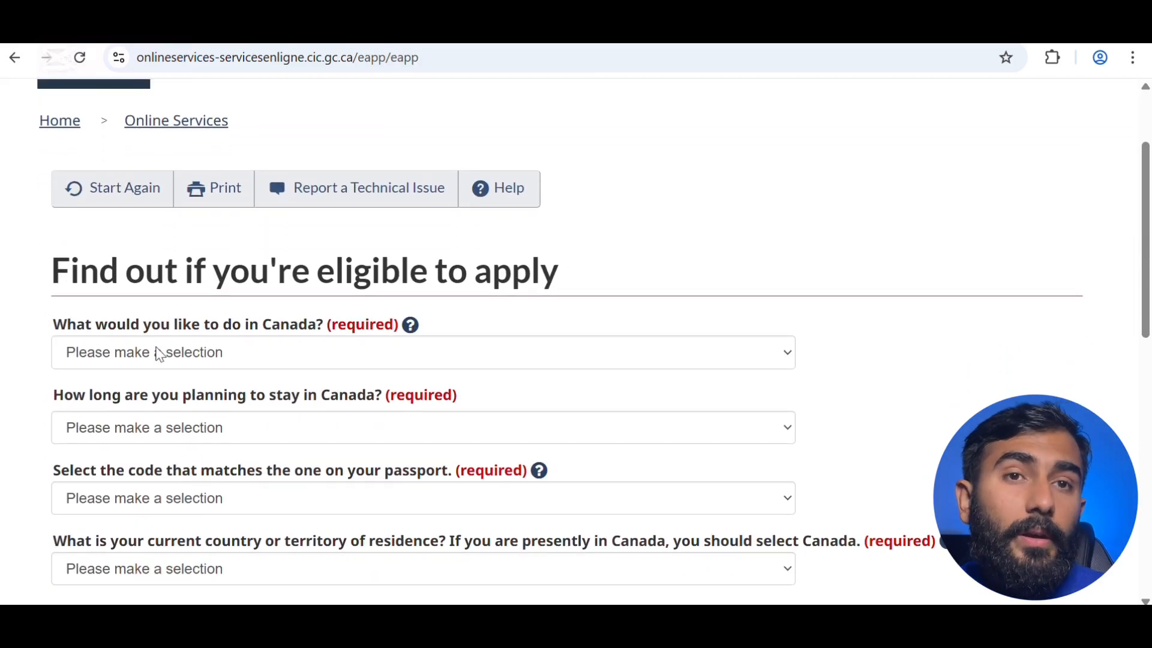
click(203, 355)
click(175, 478)
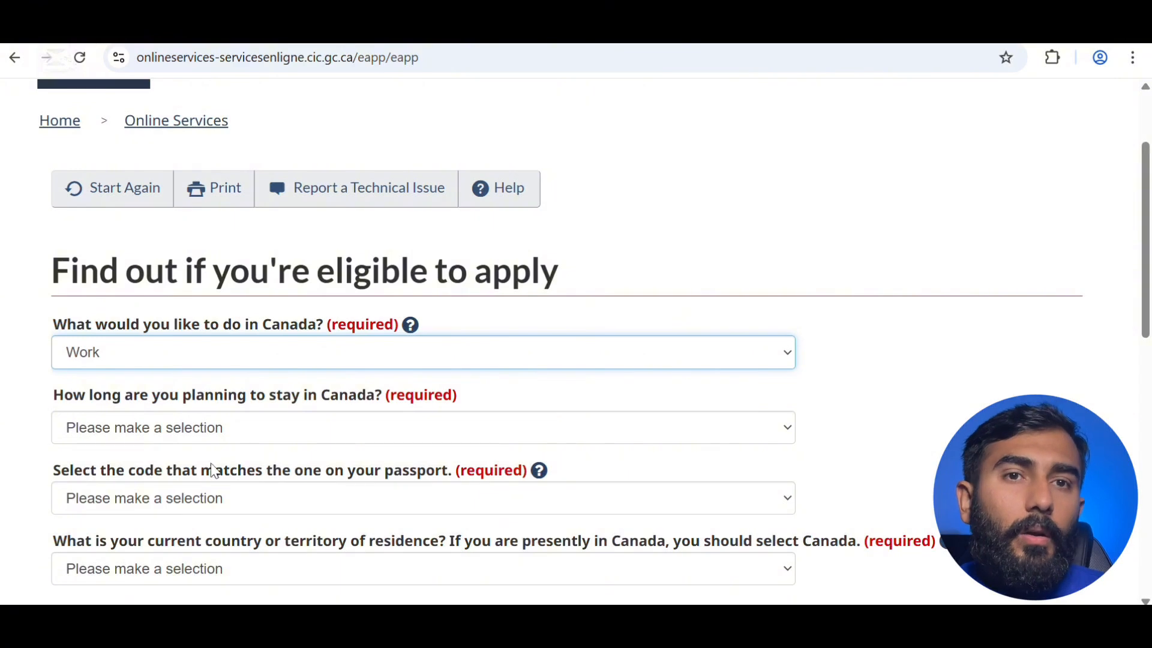
click(269, 439)
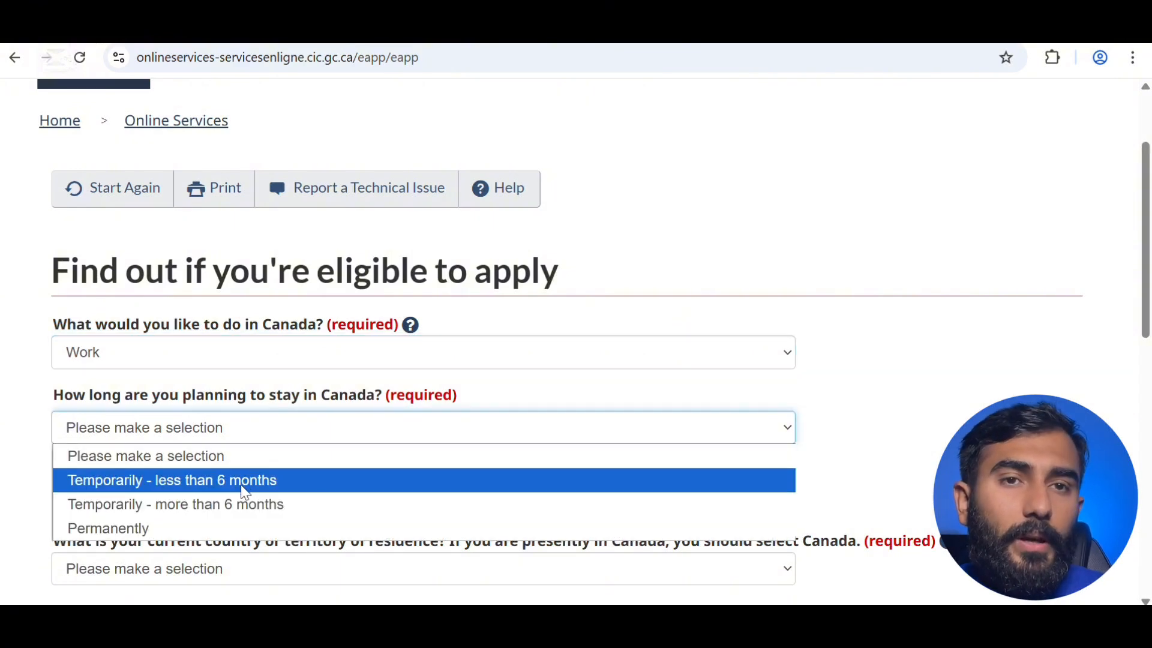
click(237, 515)
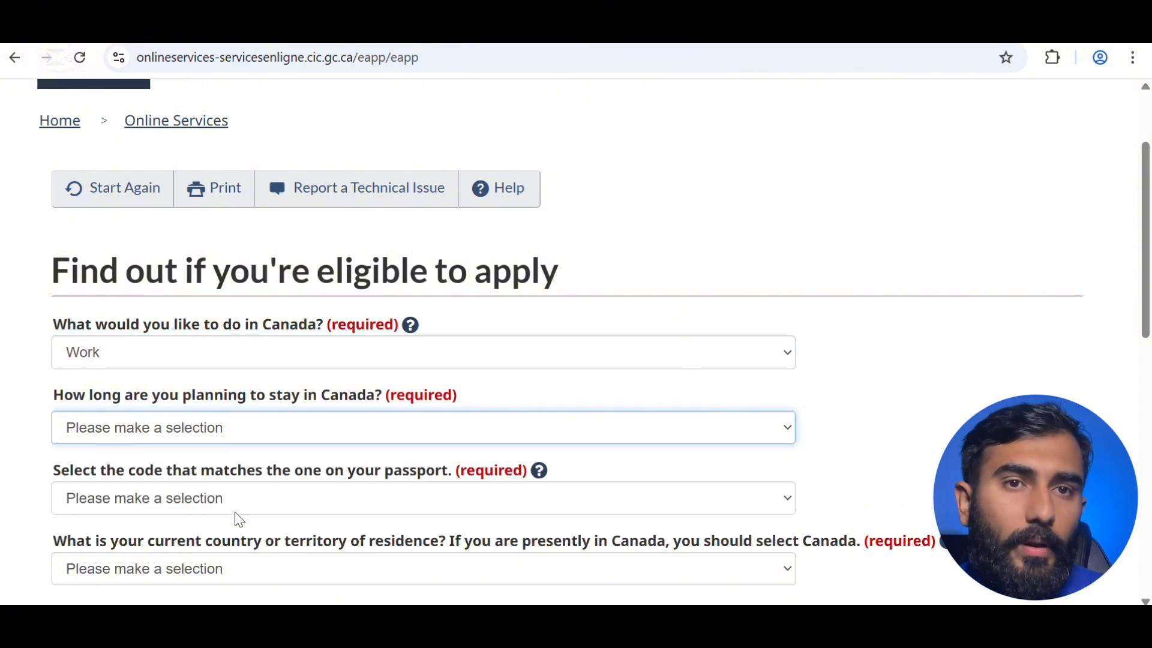
scroll(293, 493, down, 1)
scroll(297, 496, down, 2)
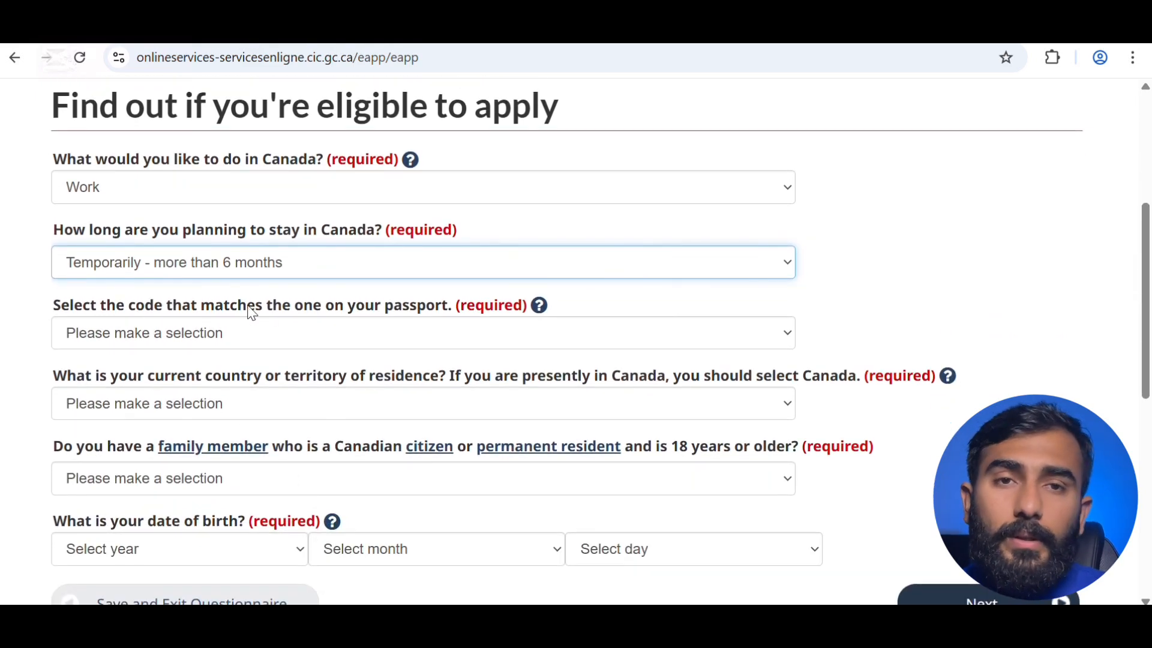
- Set the passport code to IND (India) and the country of residence to Canada
click(306, 331)
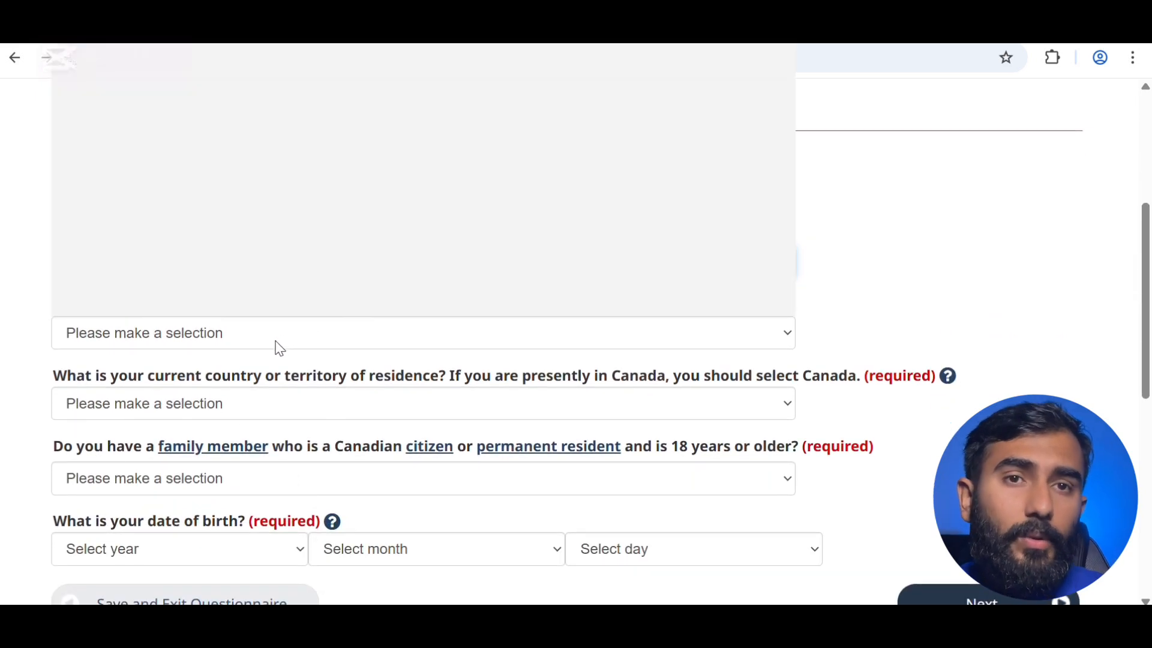
text(ind)
key(Return)
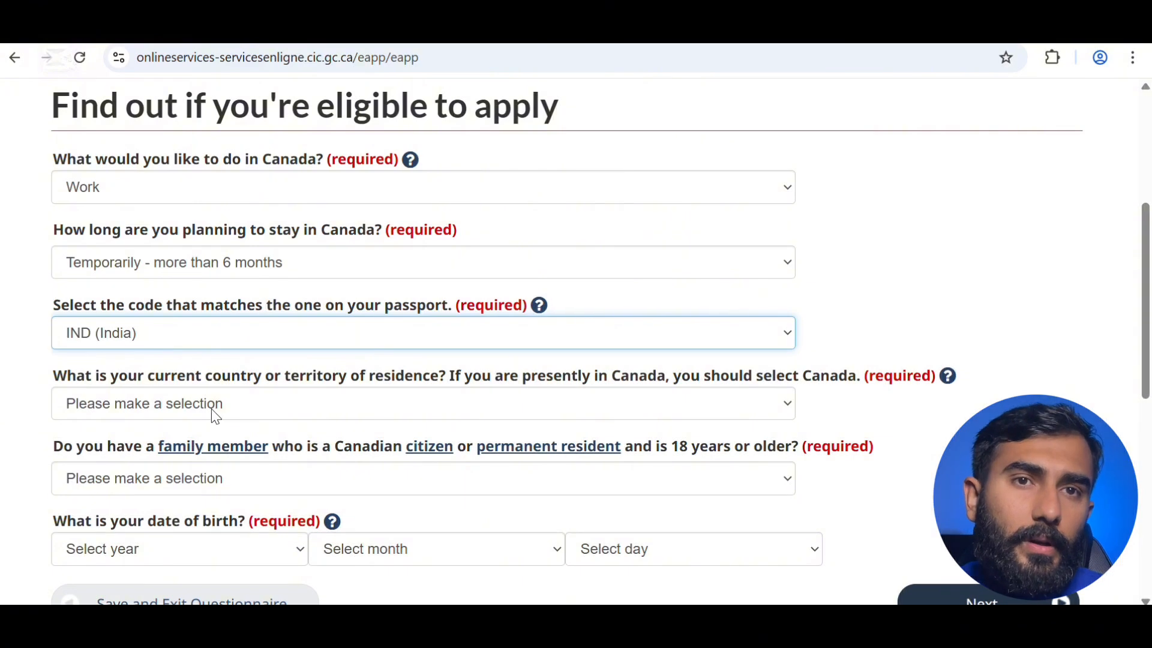
click(211, 408)
text(cn)
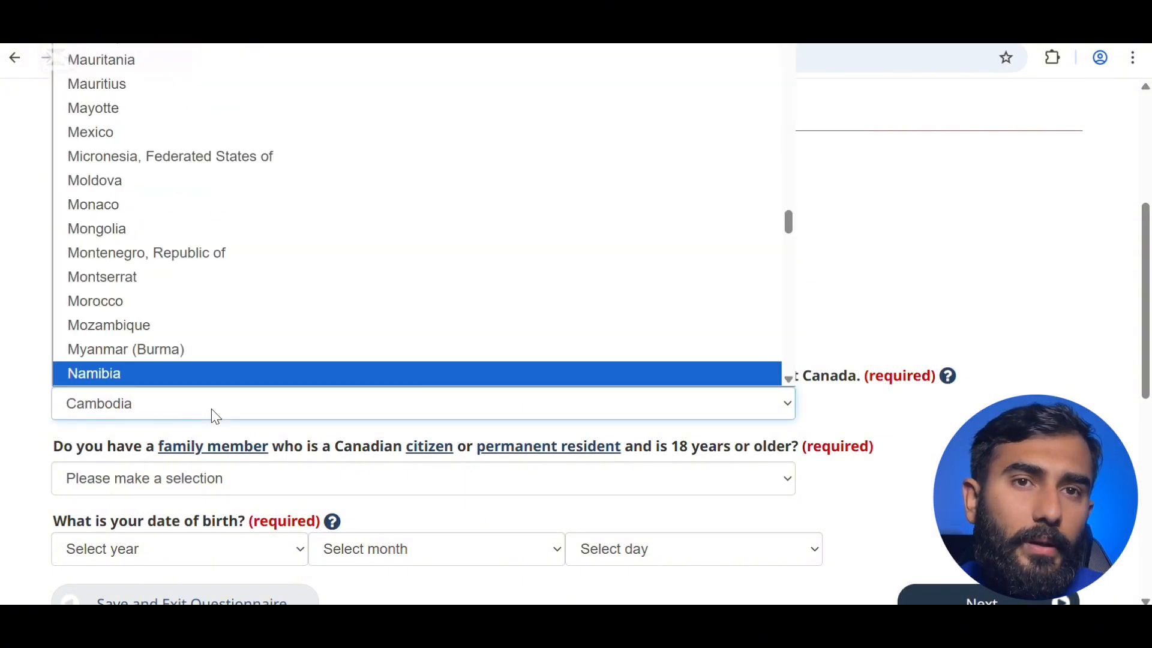
text(can)
key(Return)
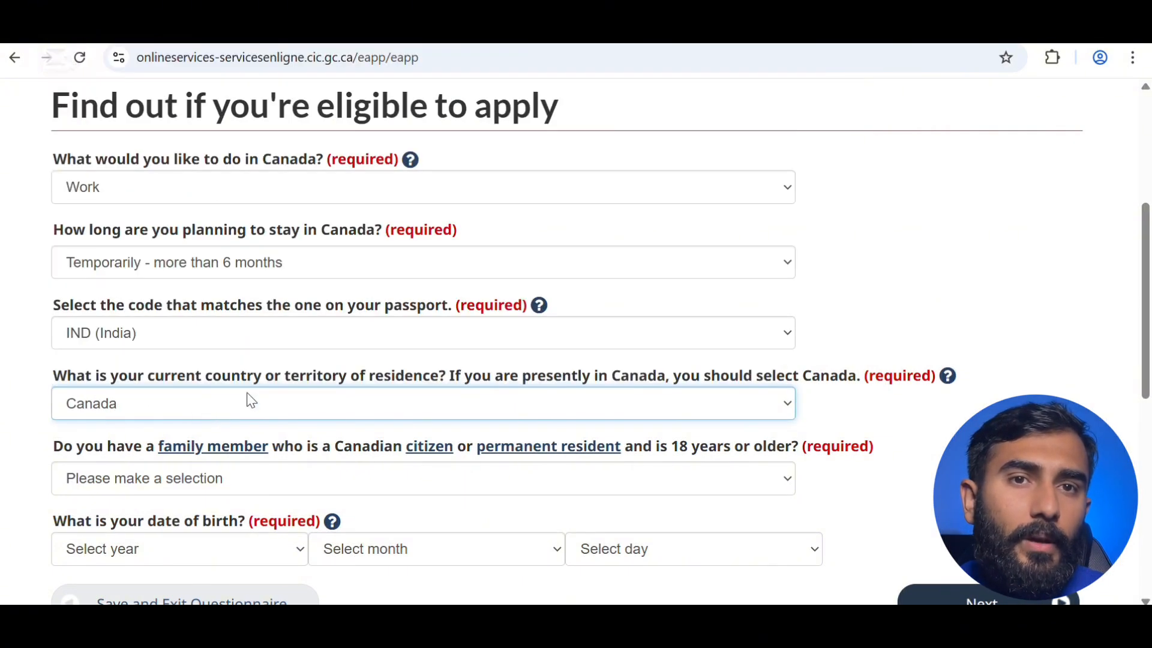
scroll(343, 408, down, 2)
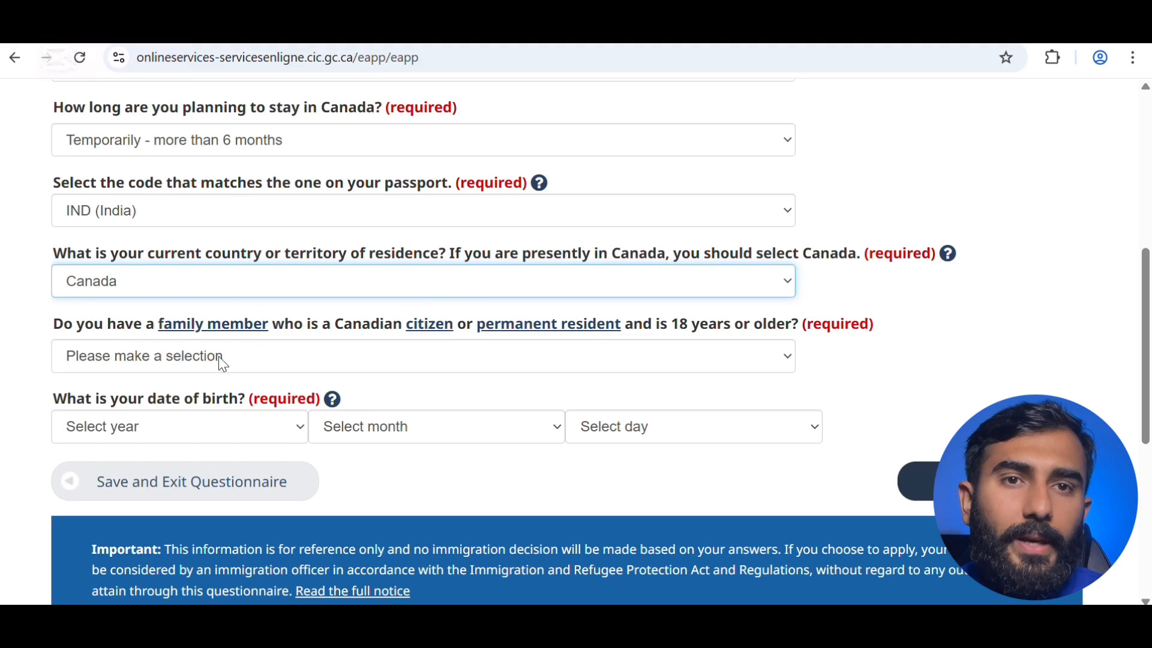
click(326, 356)
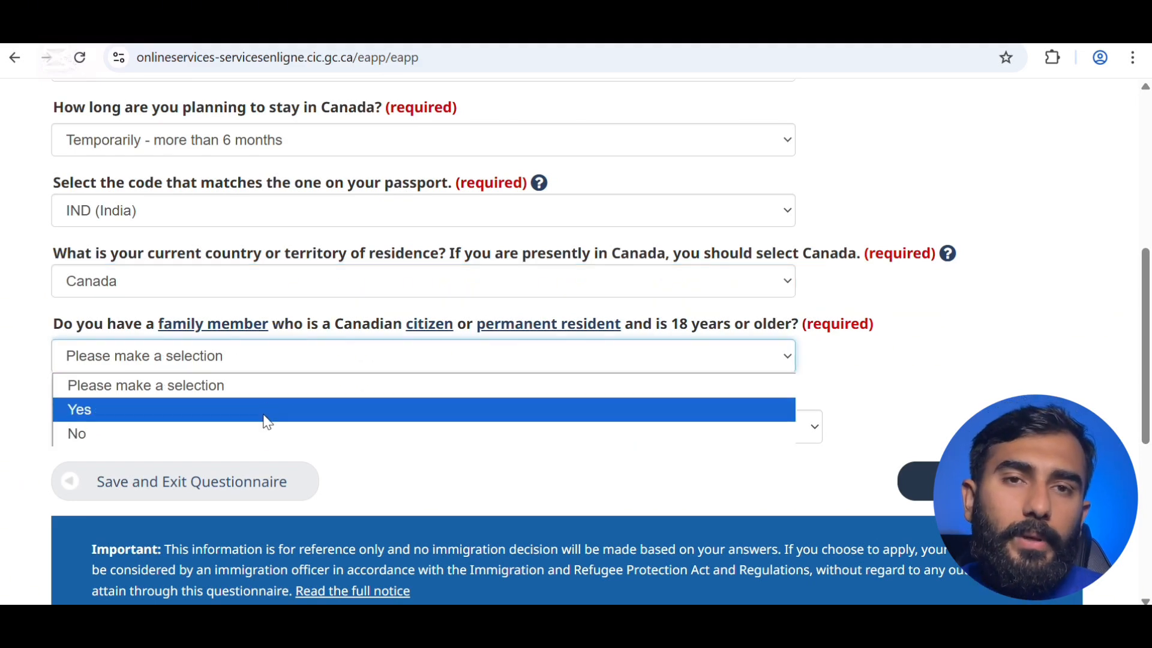
click(263, 433)
click(288, 420)
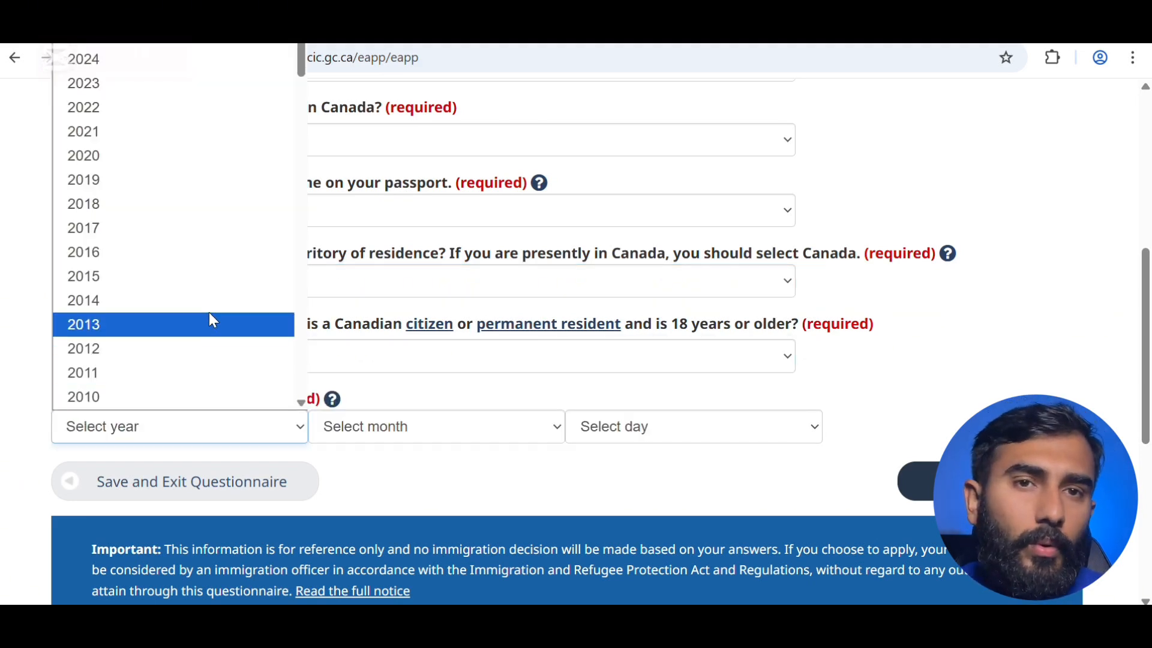
click(193, 158)
click(299, 420)
scroll(206, 300, down, 5)
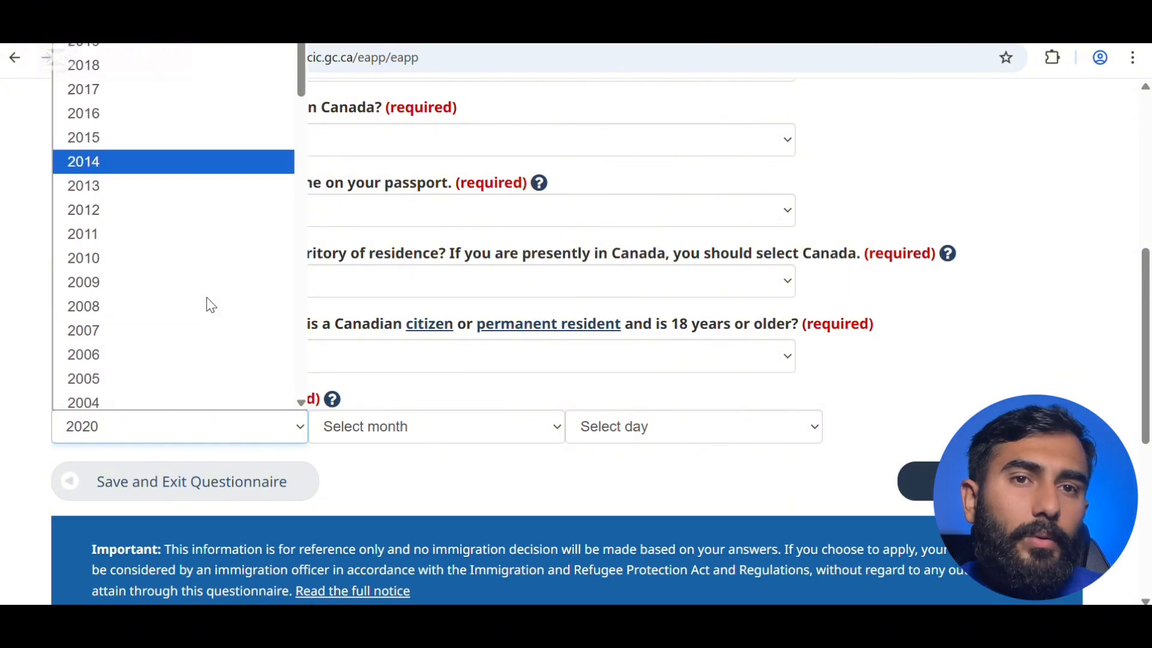
click(200, 301)
click(412, 433)
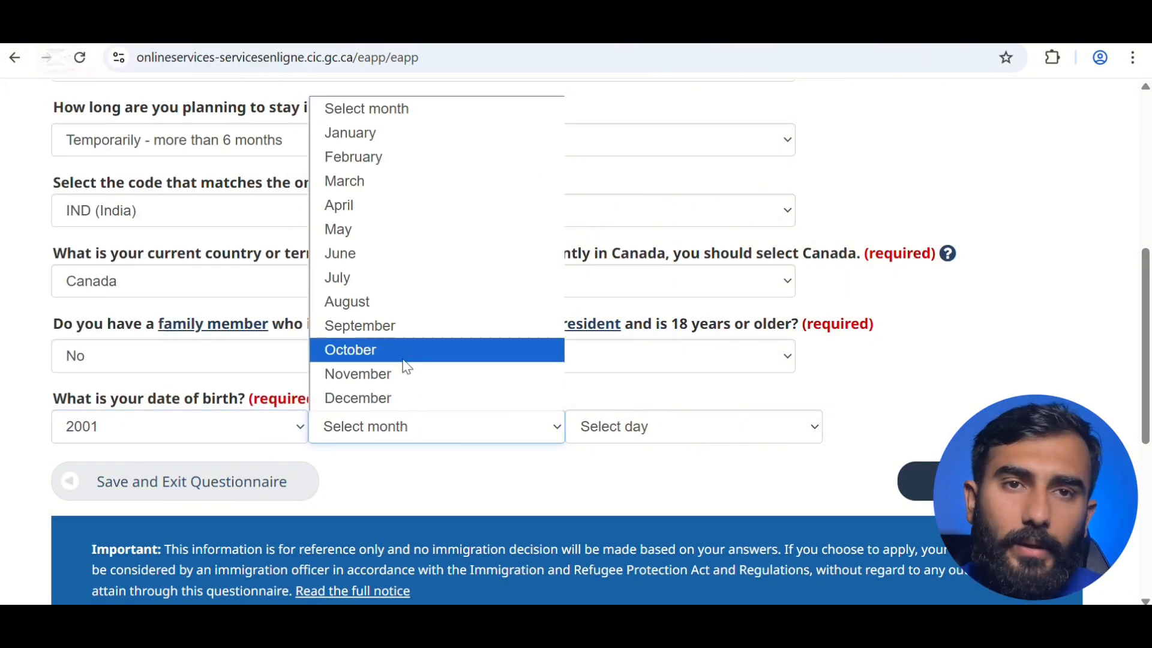
click(404, 363)
click(581, 415)
click(603, 252)
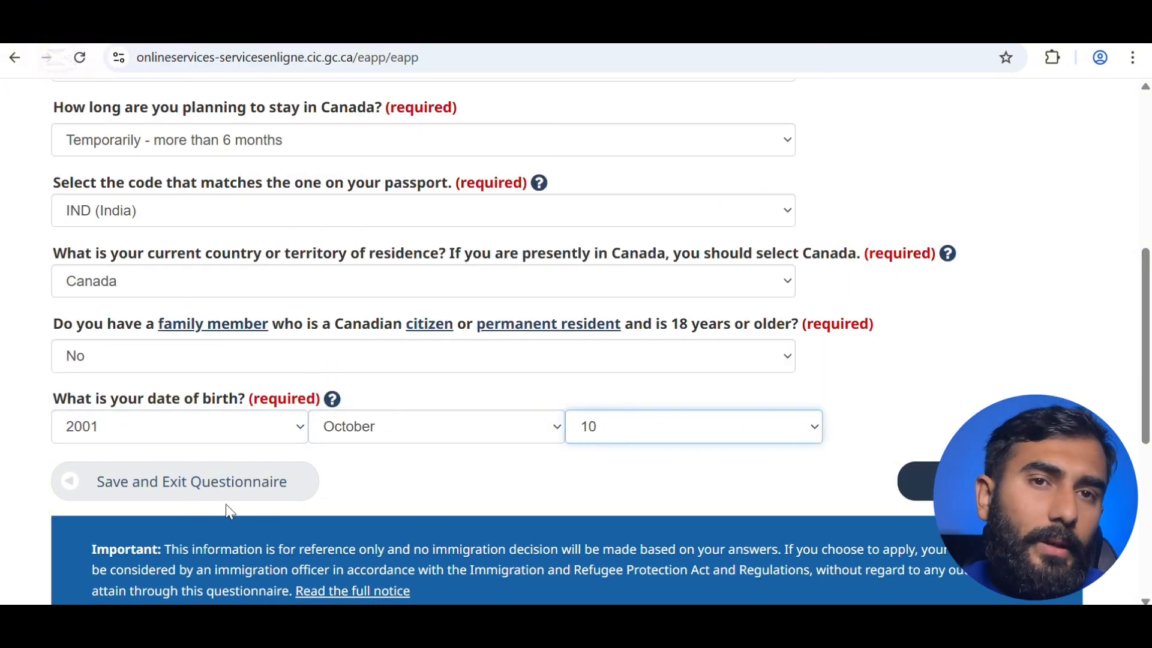
click(924, 481)
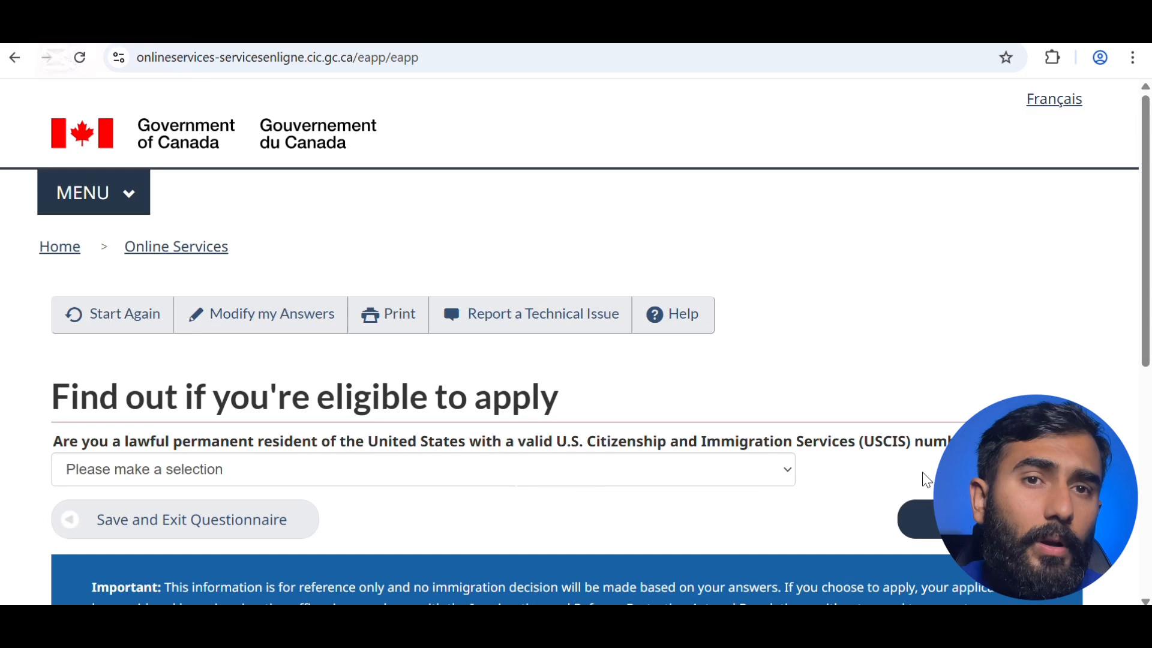
- Answer No to being a U.S. permanent resident and continue
click(642, 469)
click(568, 546)
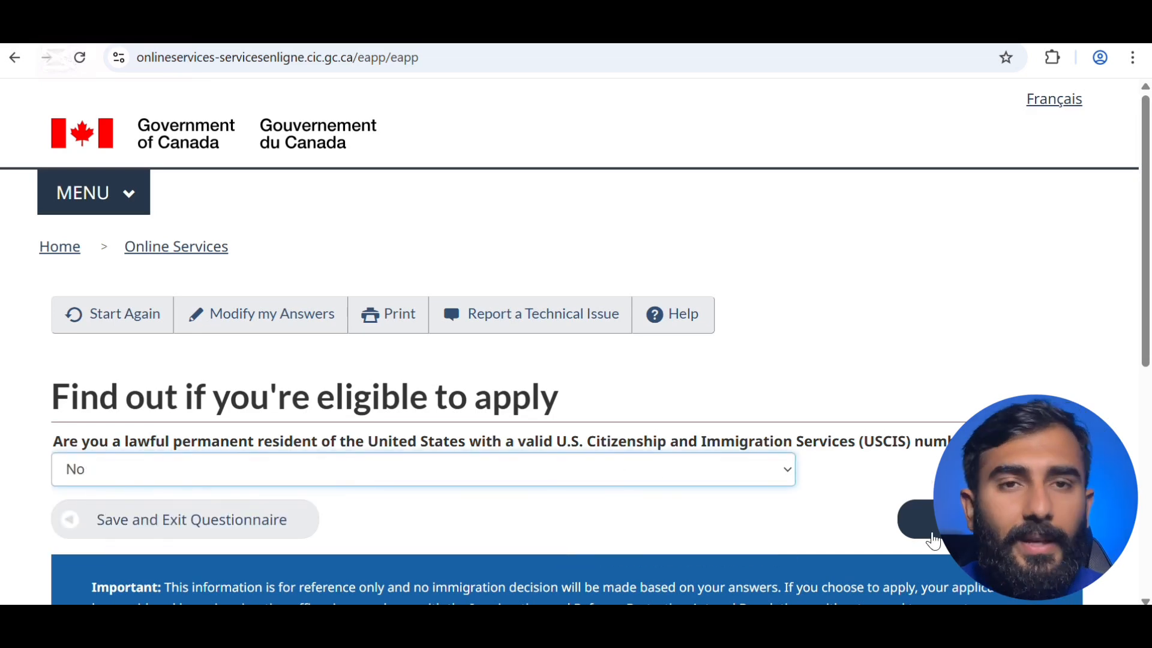
click(966, 524)
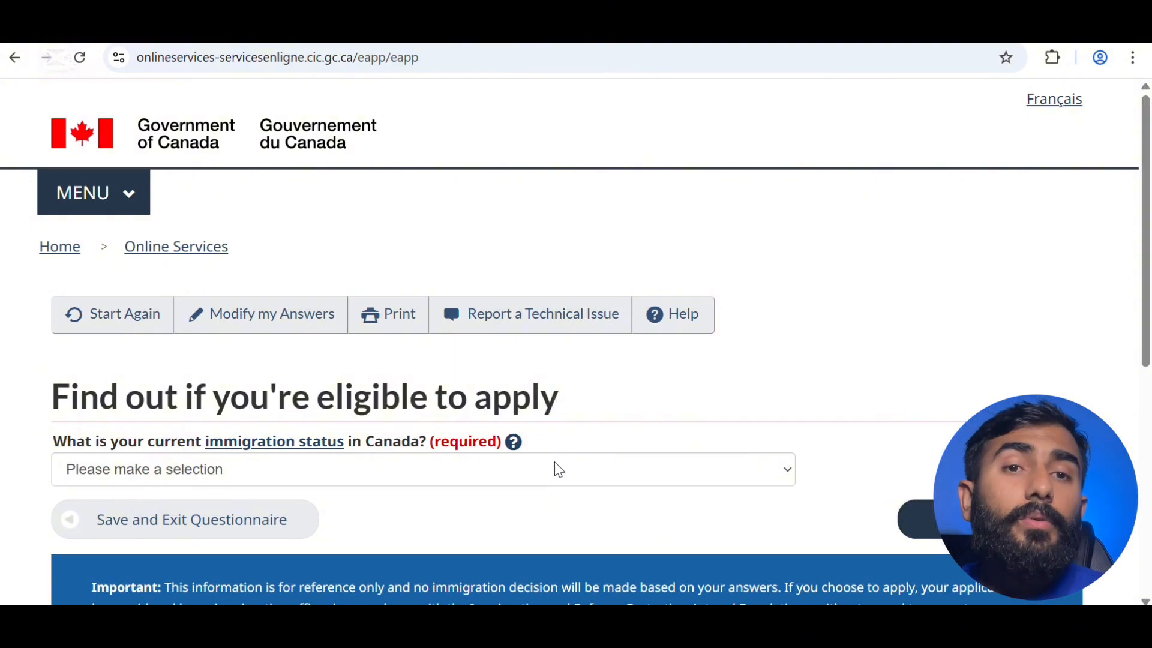
- Set the current immigration status in Canada to Student and continue
click(535, 473)
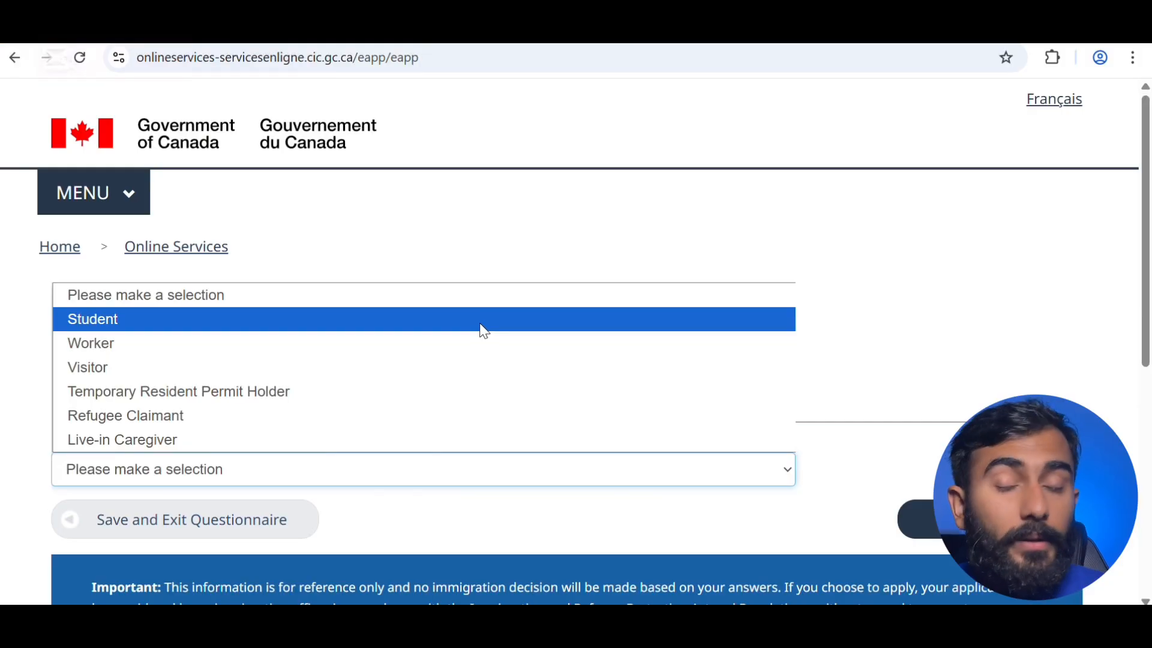
click(479, 324)
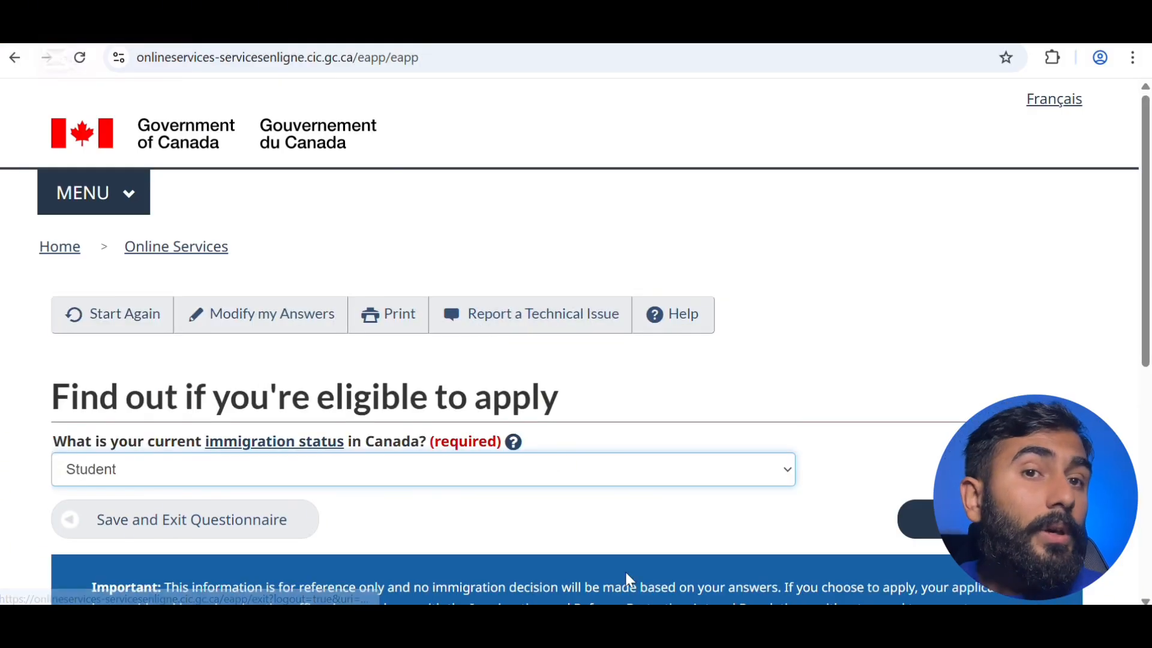
scroll(703, 459, down, 2)
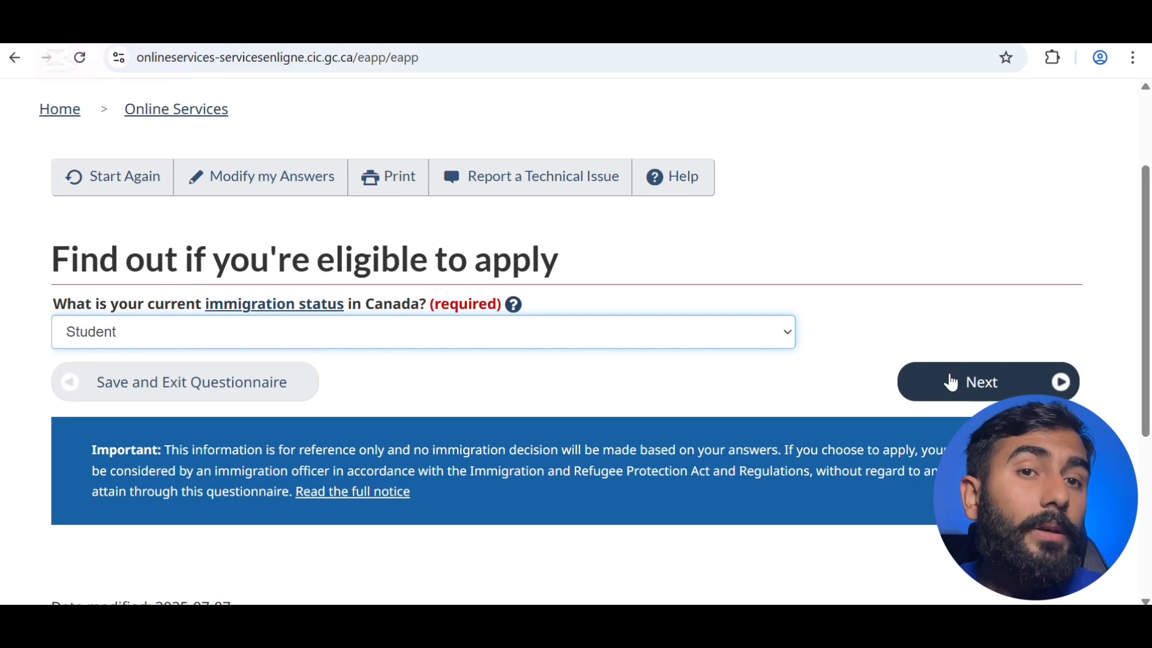
click(952, 382)
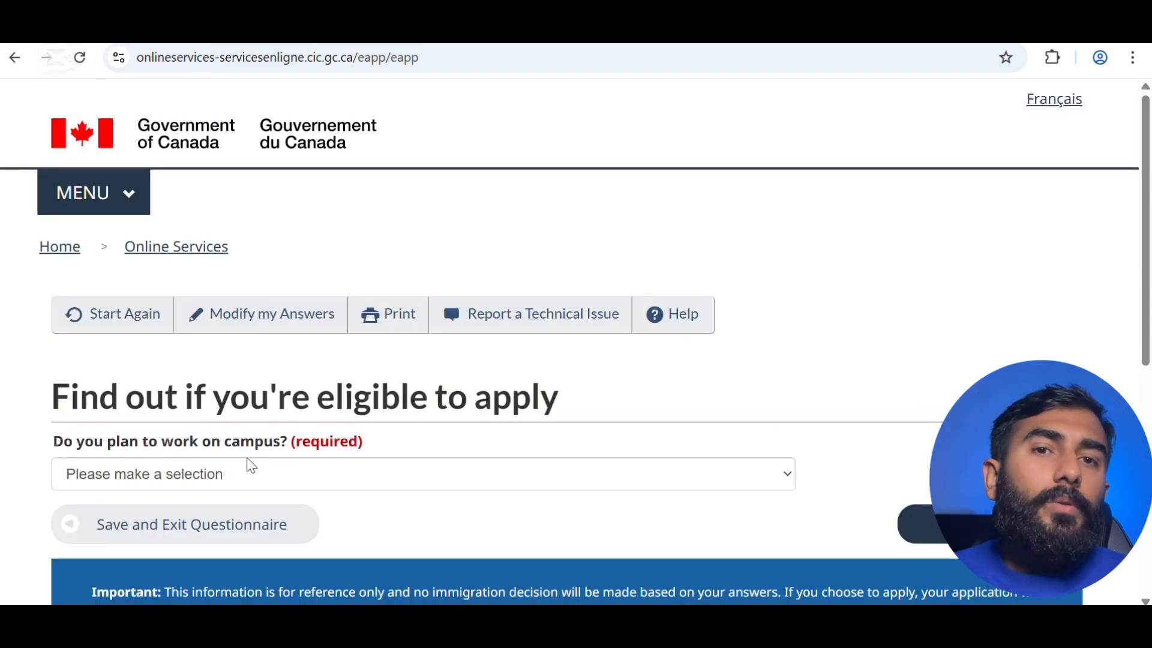
- Answer No to on-campus and off-campus work, Yes to recent graduate, No to co-op work
click(345, 480)
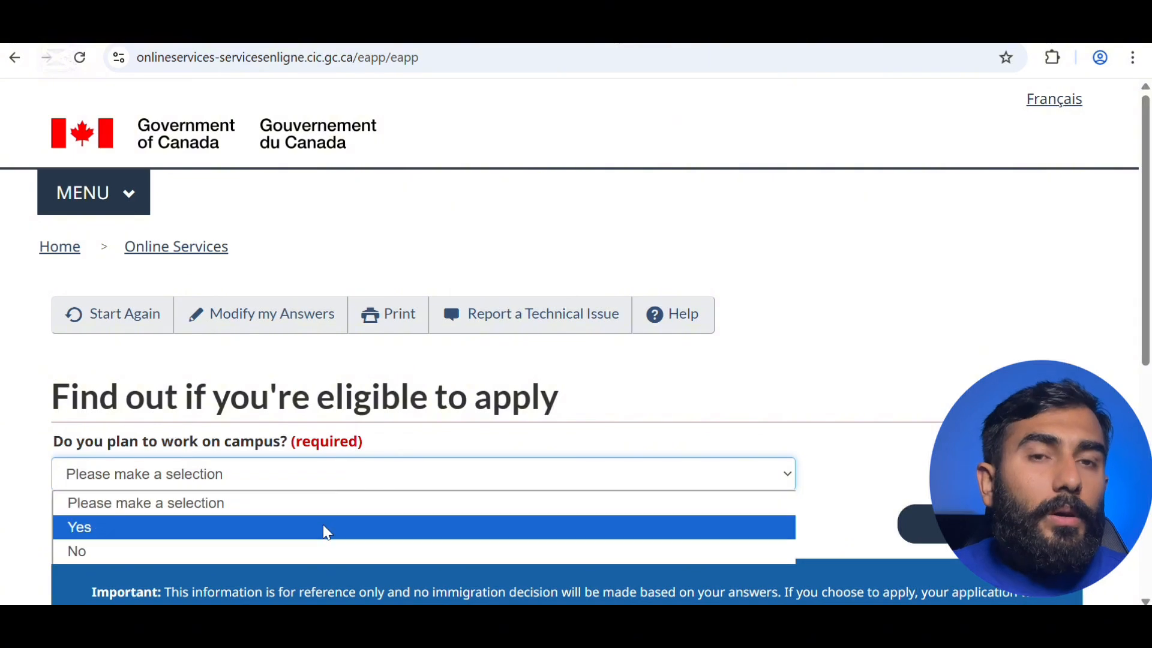
click(320, 551)
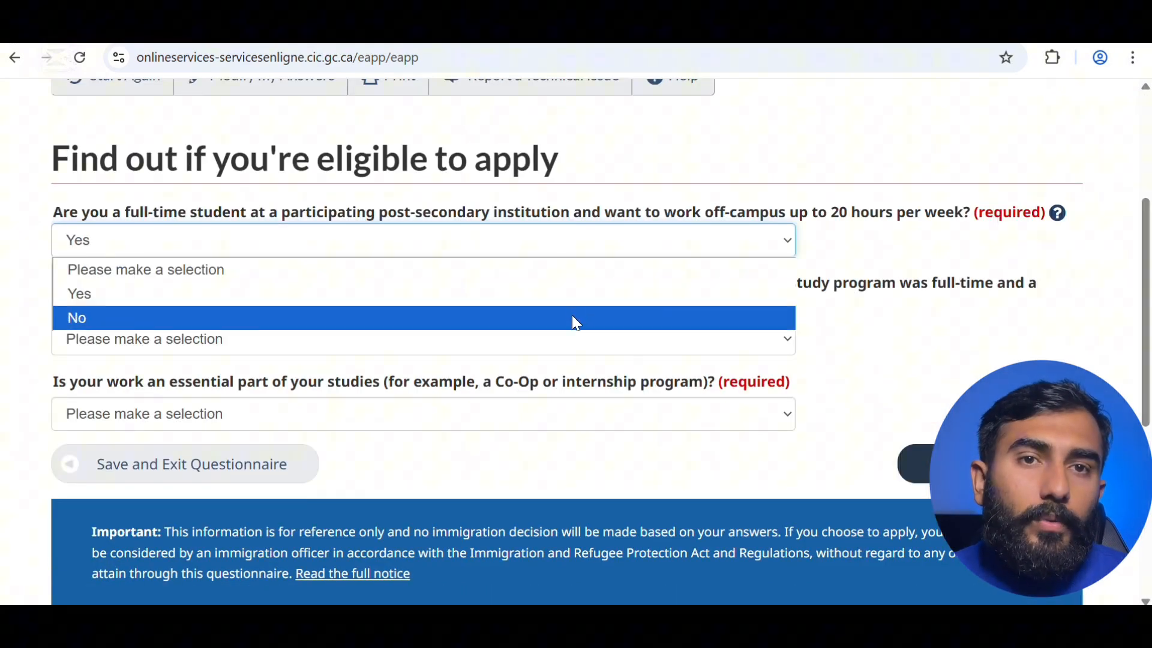
click(576, 323)
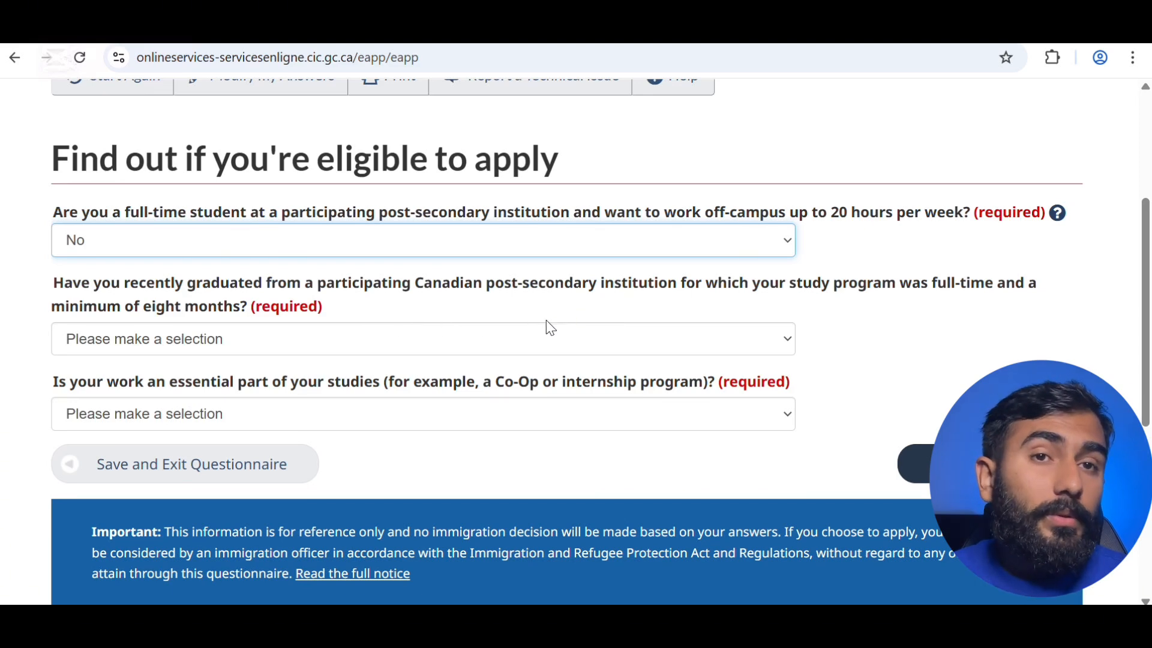
click(425, 335)
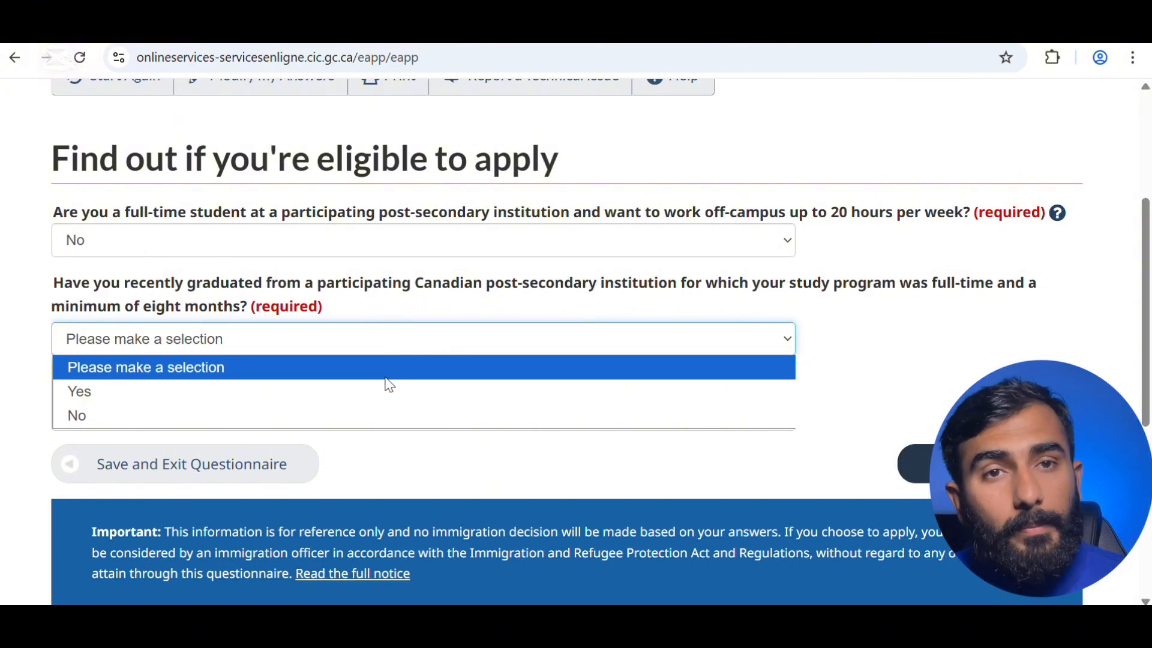
click(384, 391)
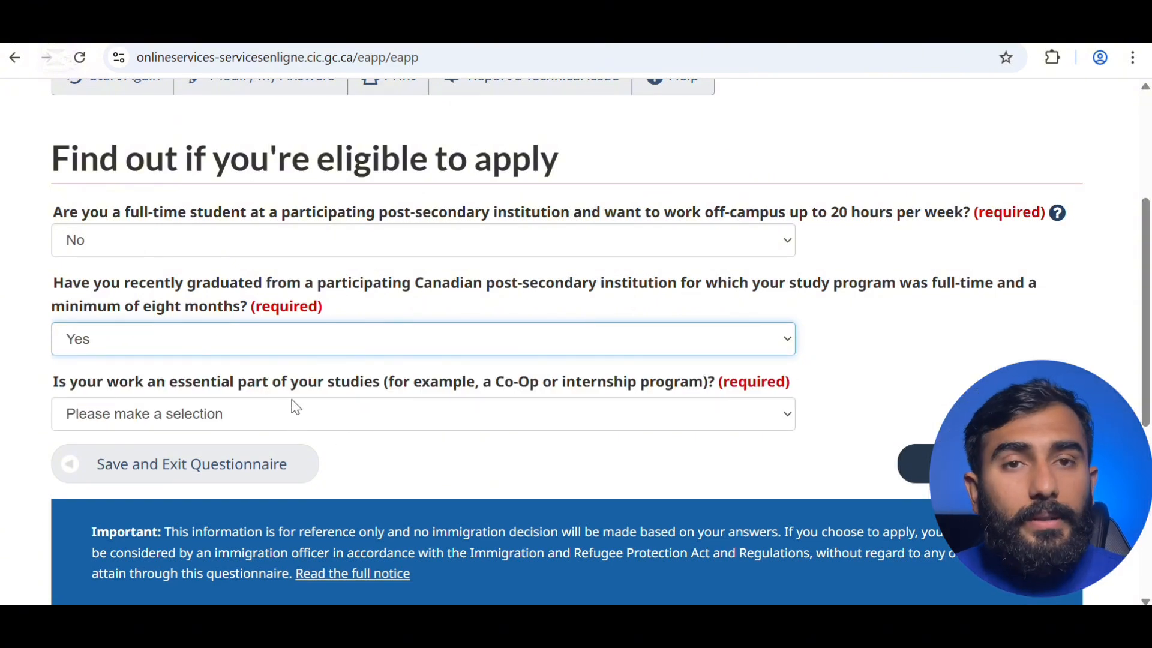
click(339, 417)
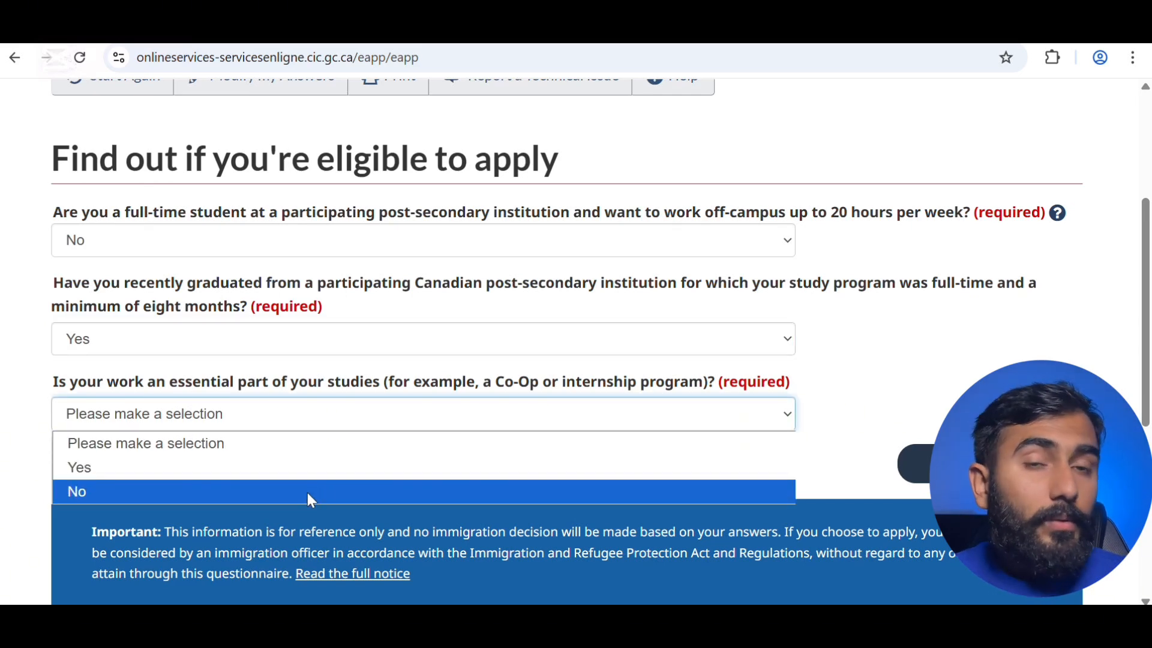
click(308, 492)
- Answer No to PR approval, PR application and written job offer, then submit
click(915, 464)
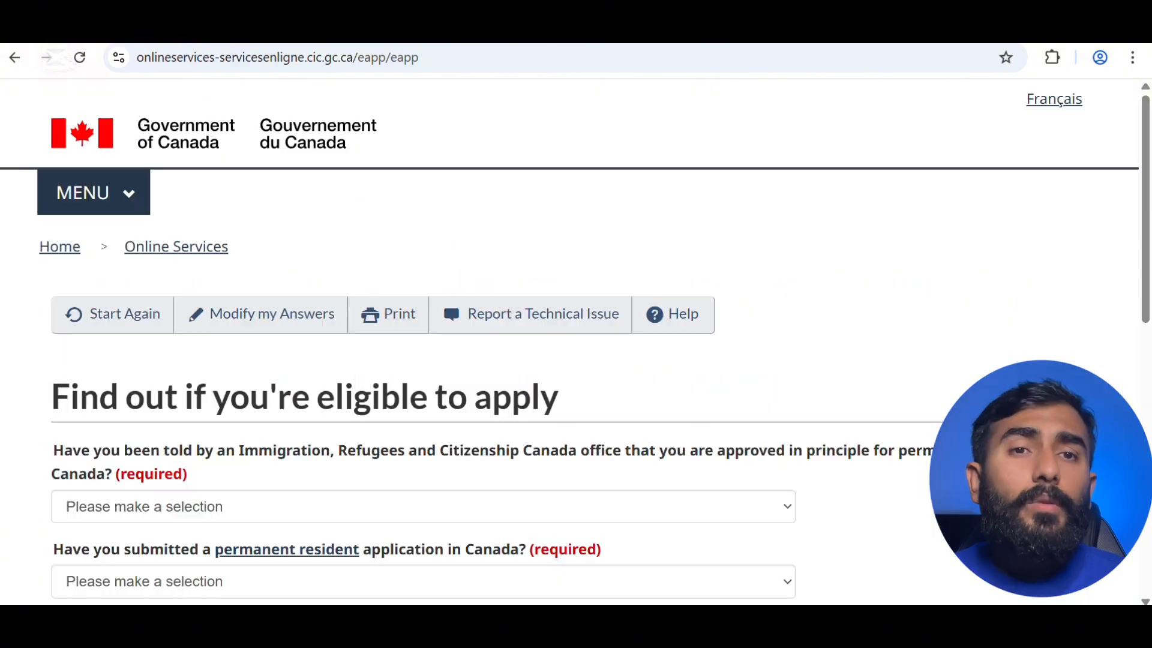
scroll(676, 452, down, 3)
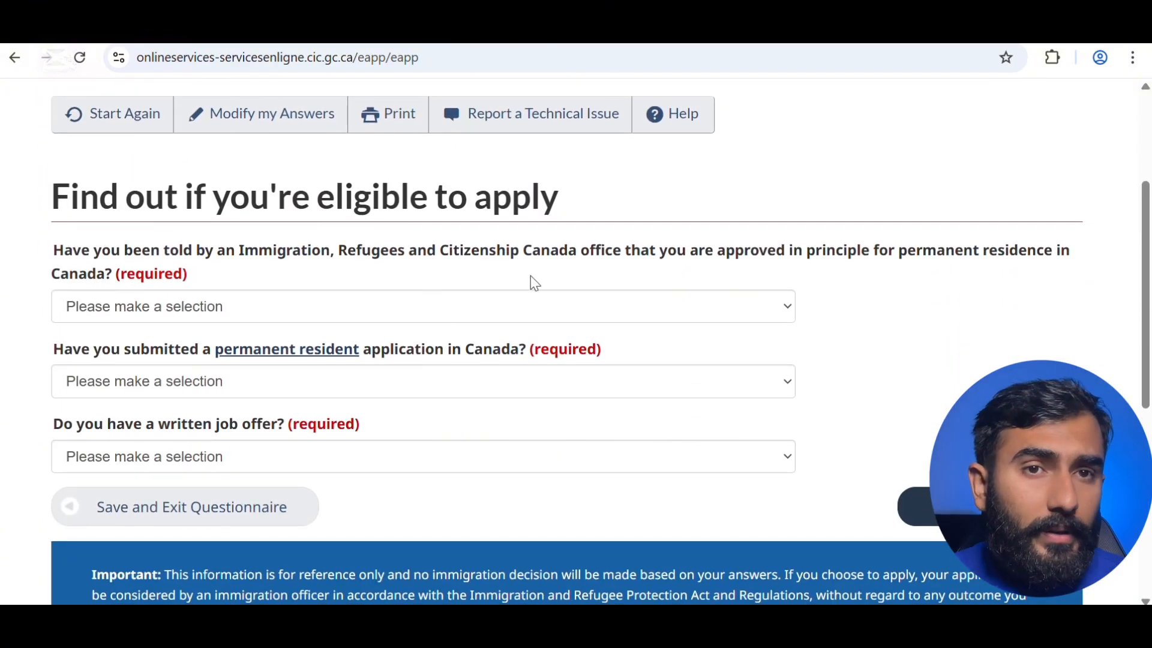
click(441, 306)
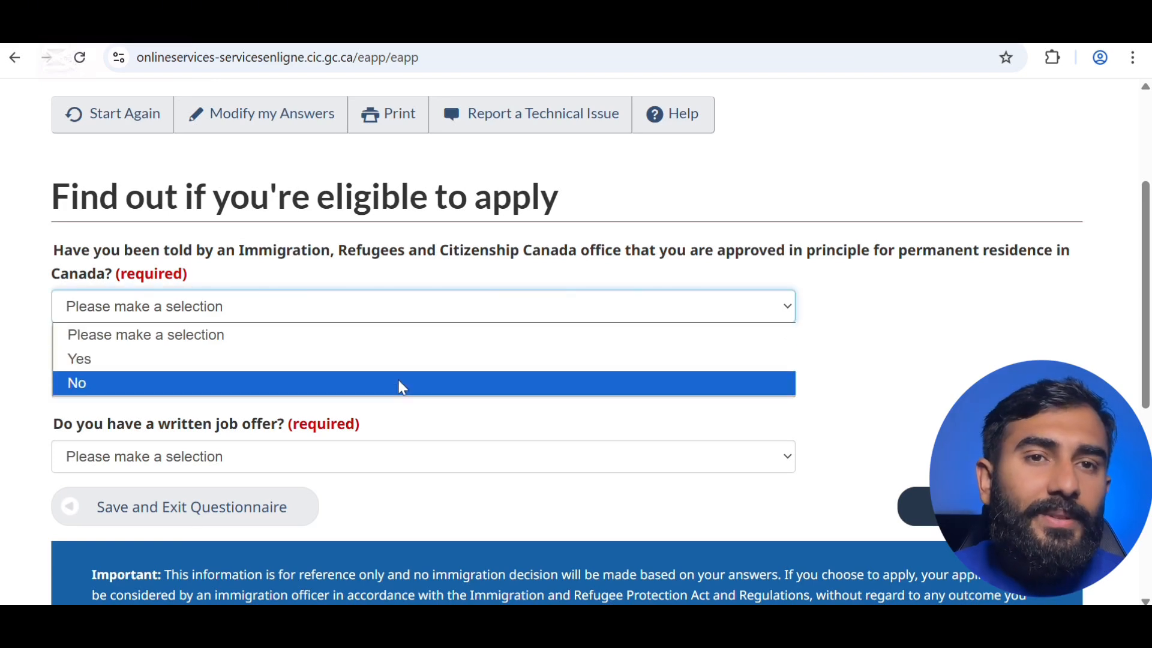
click(403, 384)
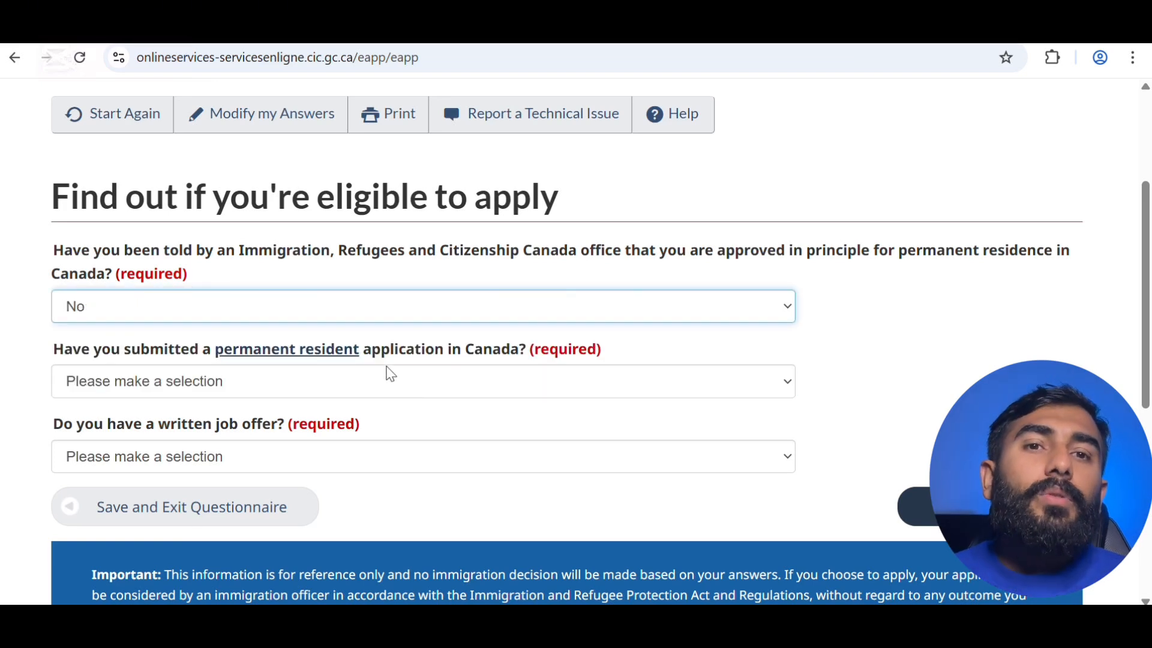
click(397, 384)
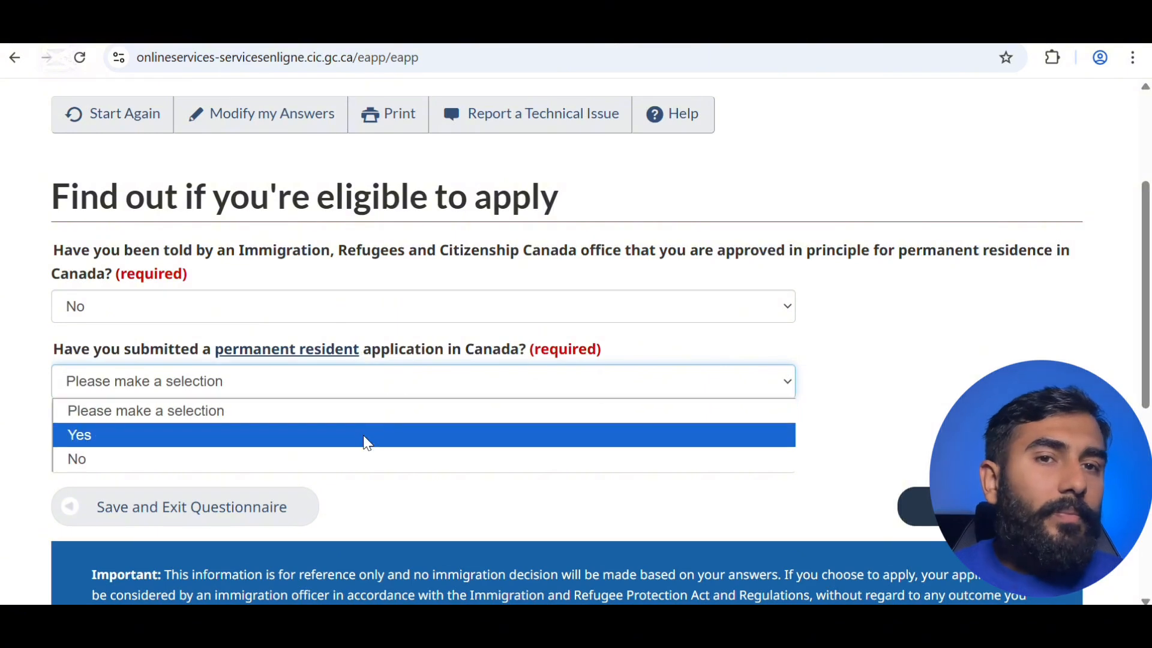
click(364, 457)
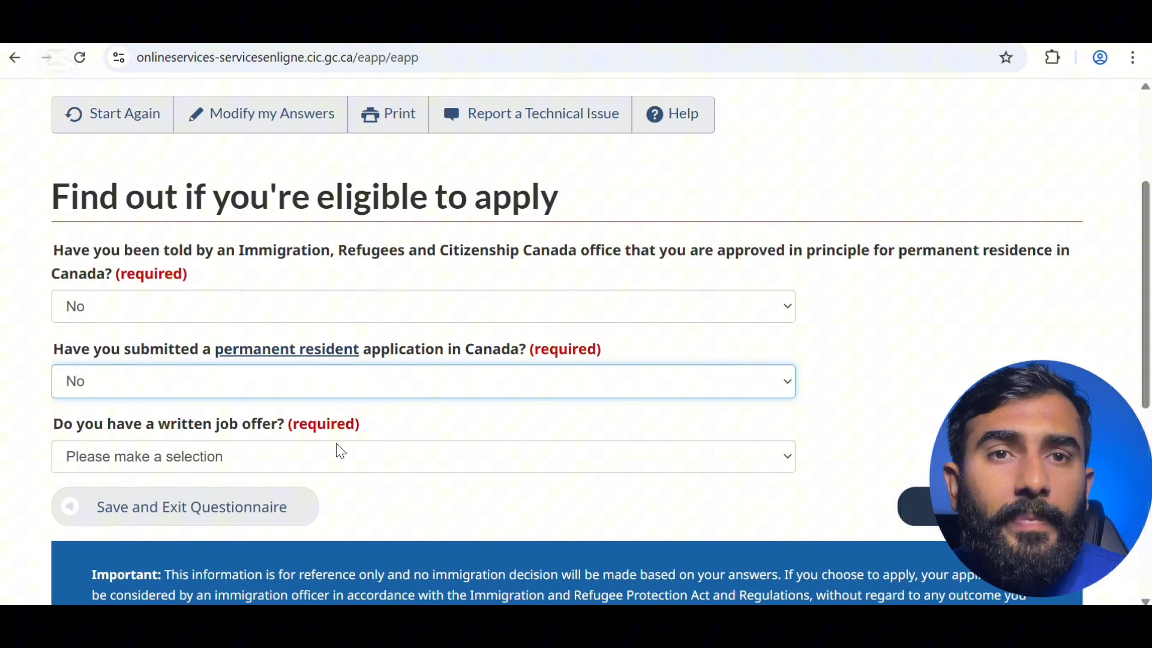
click(334, 453)
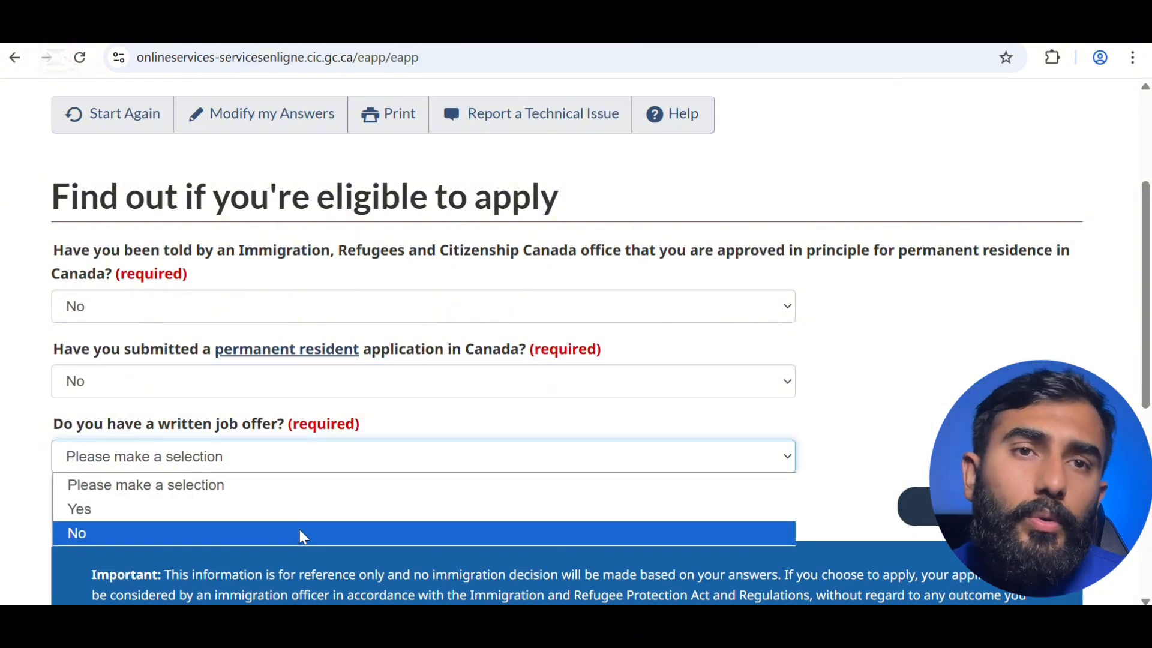
click(299, 531)
click(915, 507)
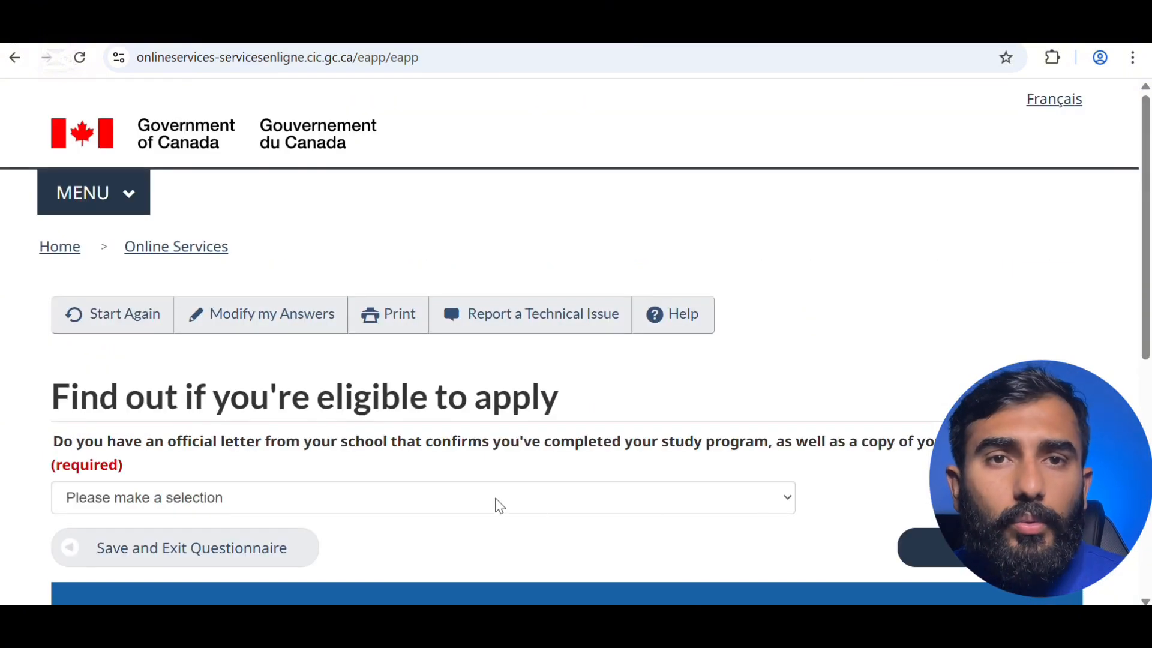
- Answer Yes to having the official school letter and final transcript, then submit
scroll(488, 502, down, 3)
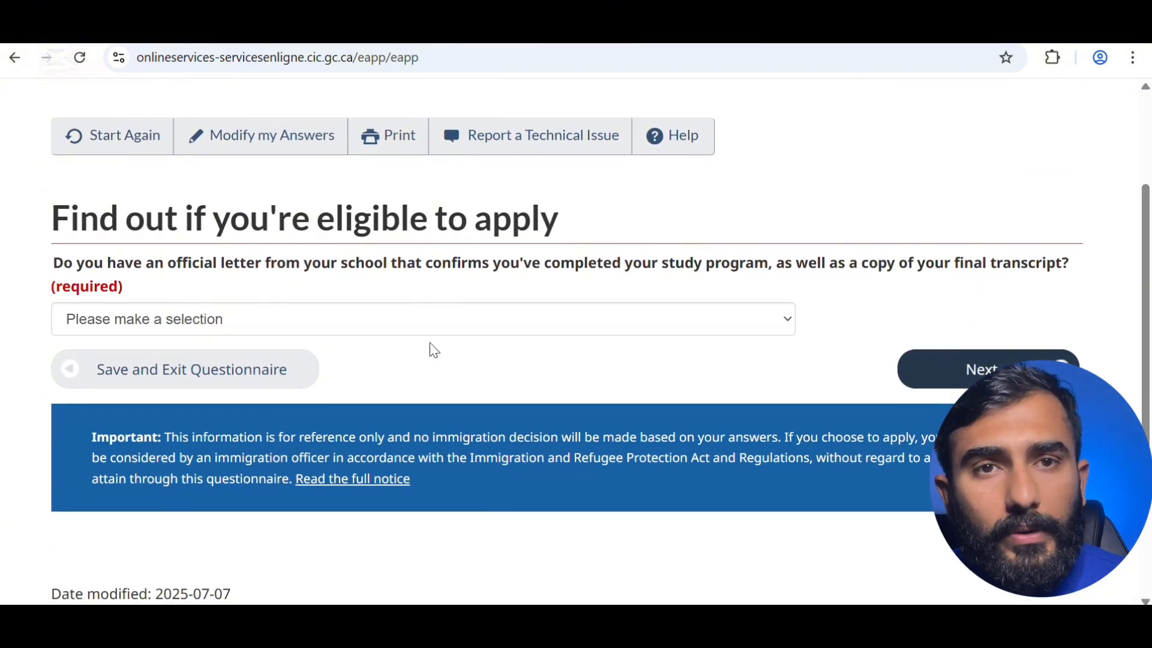
click(468, 319)
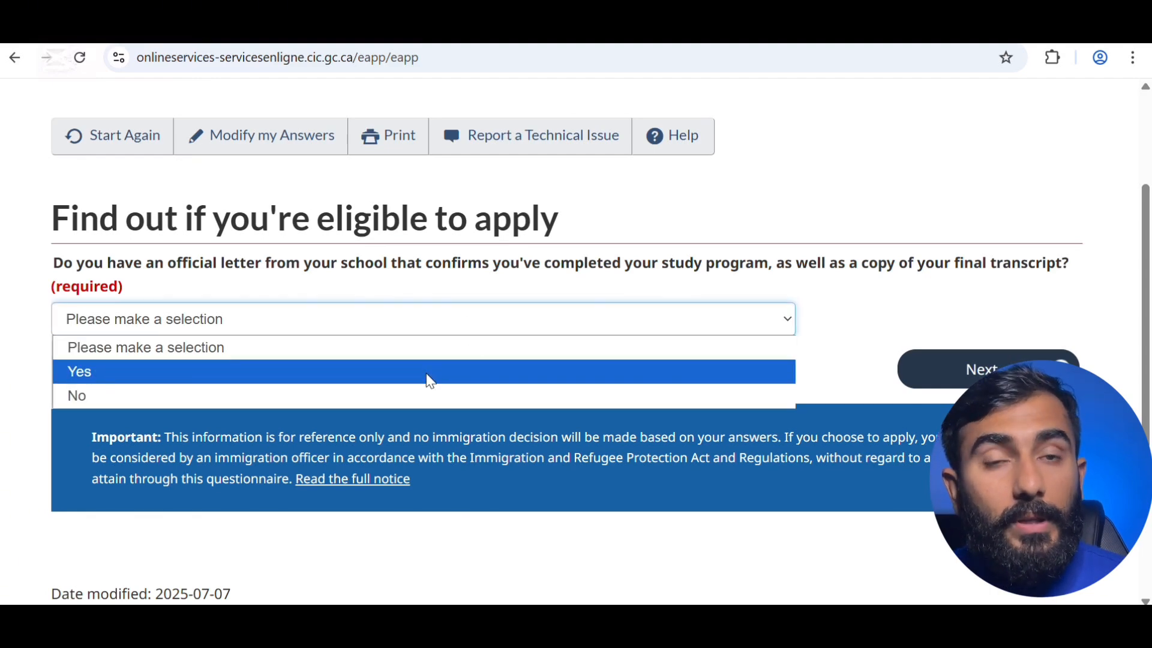
click(430, 382)
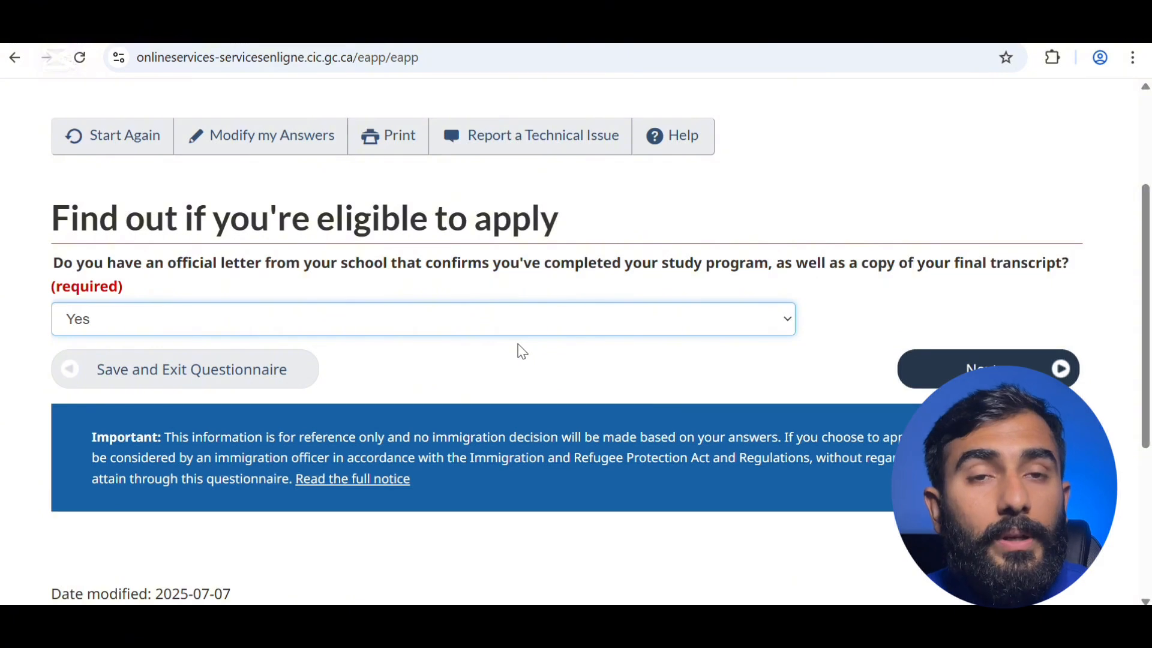
click(953, 368)
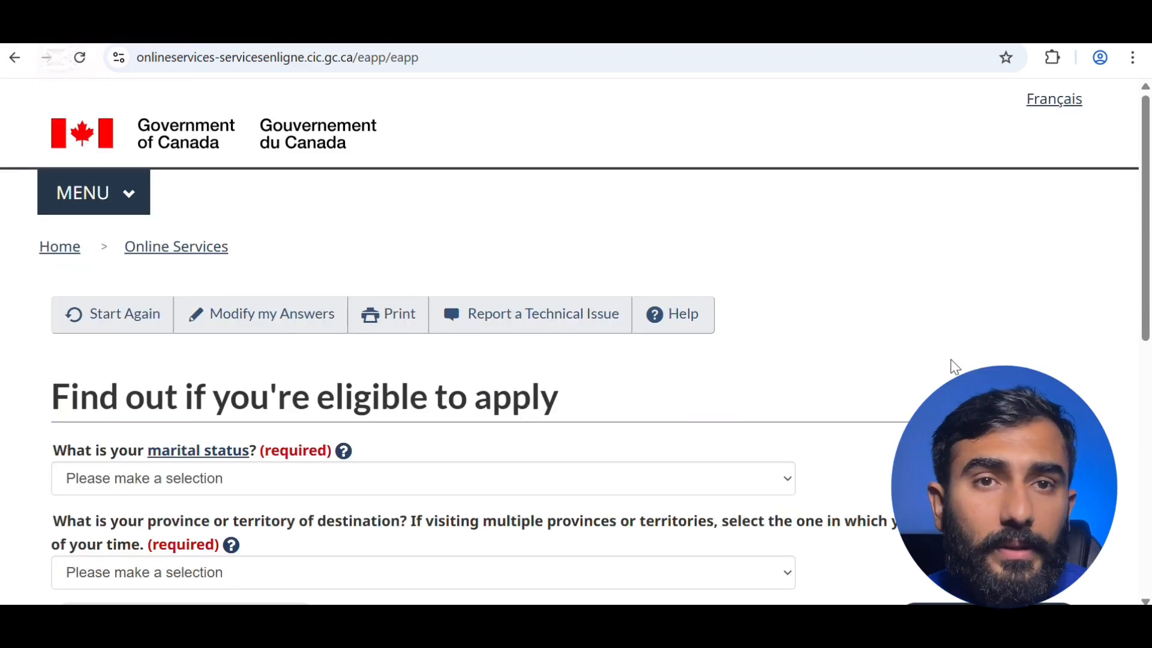
- Choose Married for marital status and Ontario as the destination province
scroll(758, 402, down, 3)
click(738, 288)
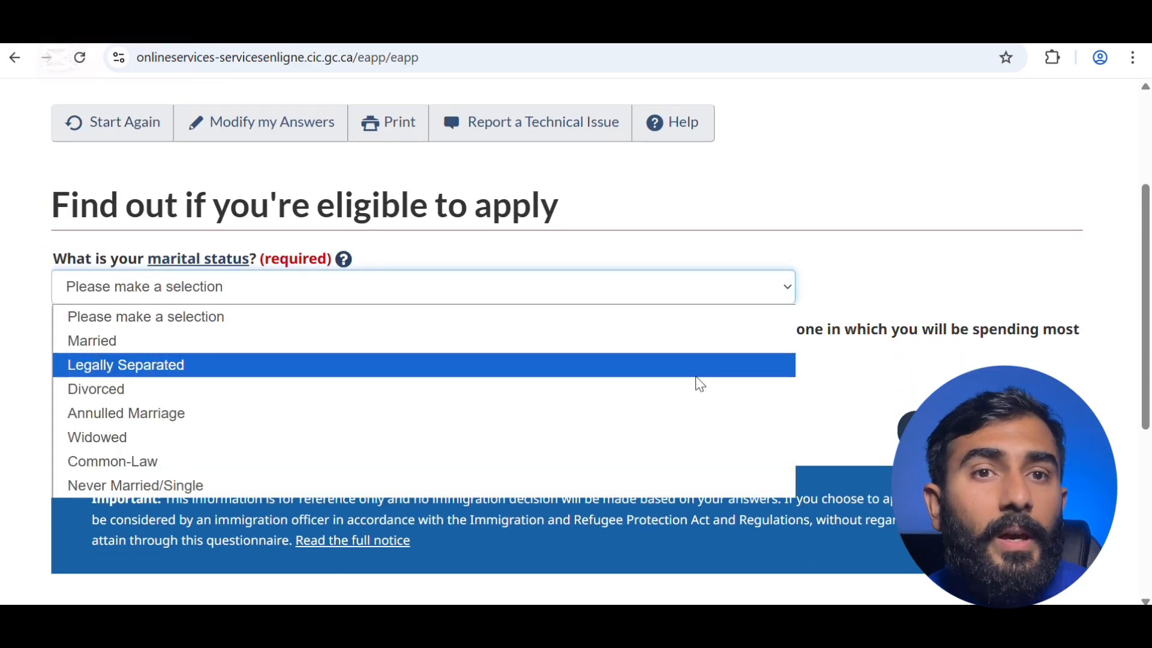
click(700, 337)
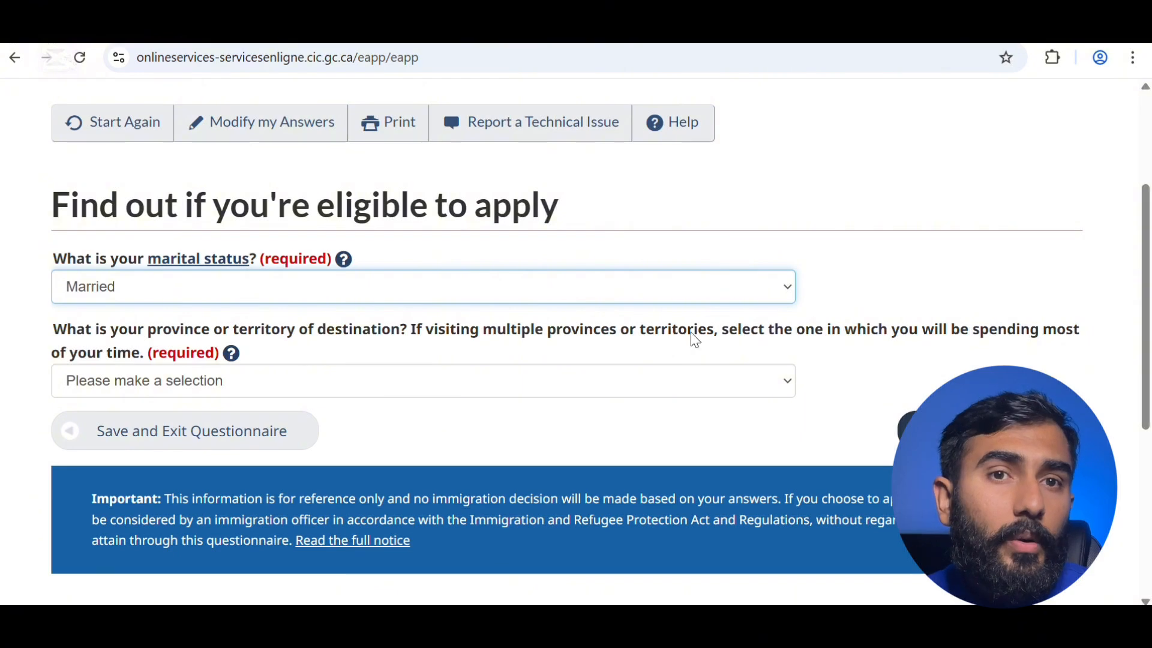
click(682, 382)
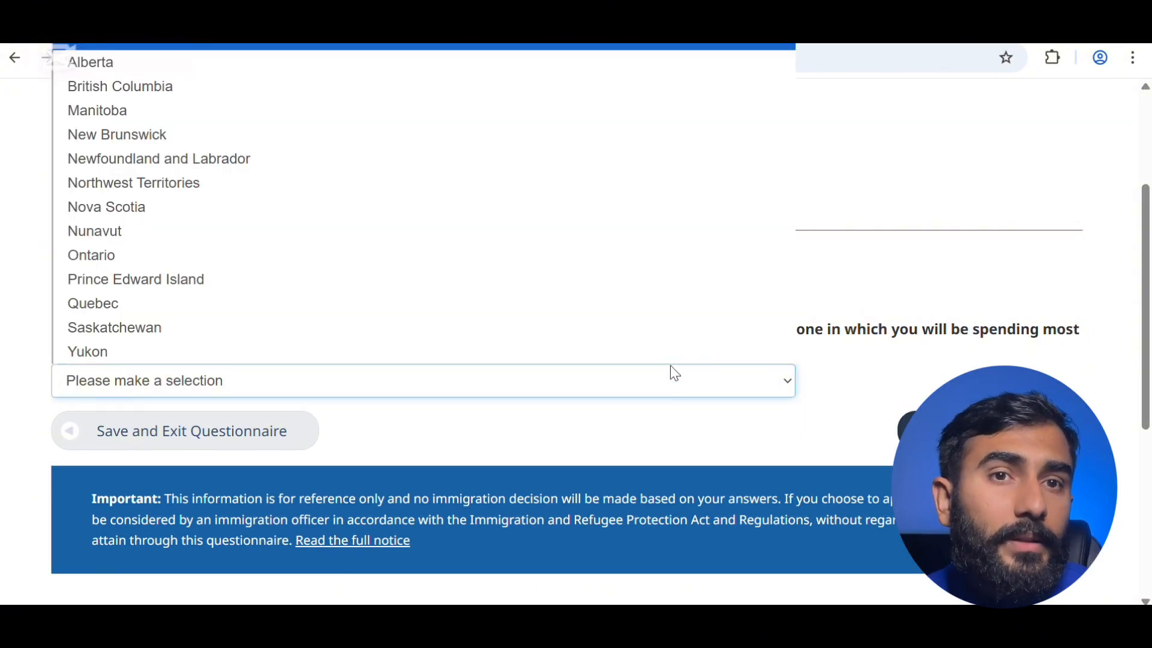
click(626, 260)
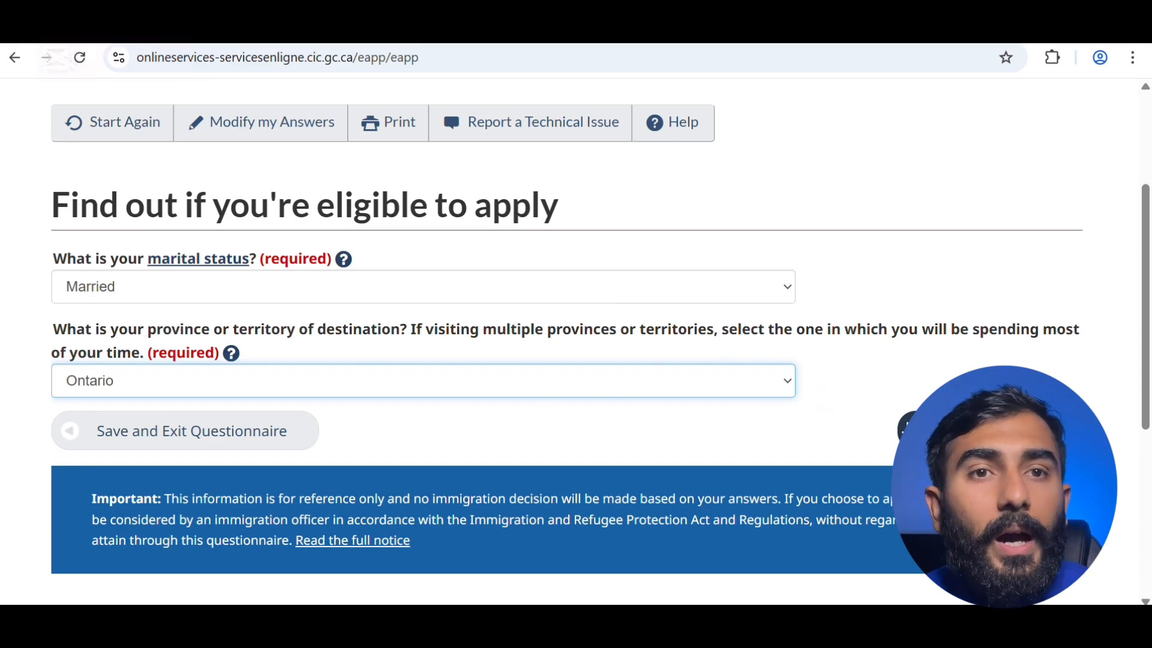
- Submit the answers and continue with the Post-Graduate Work Permit - in Canada result
click(978, 431)
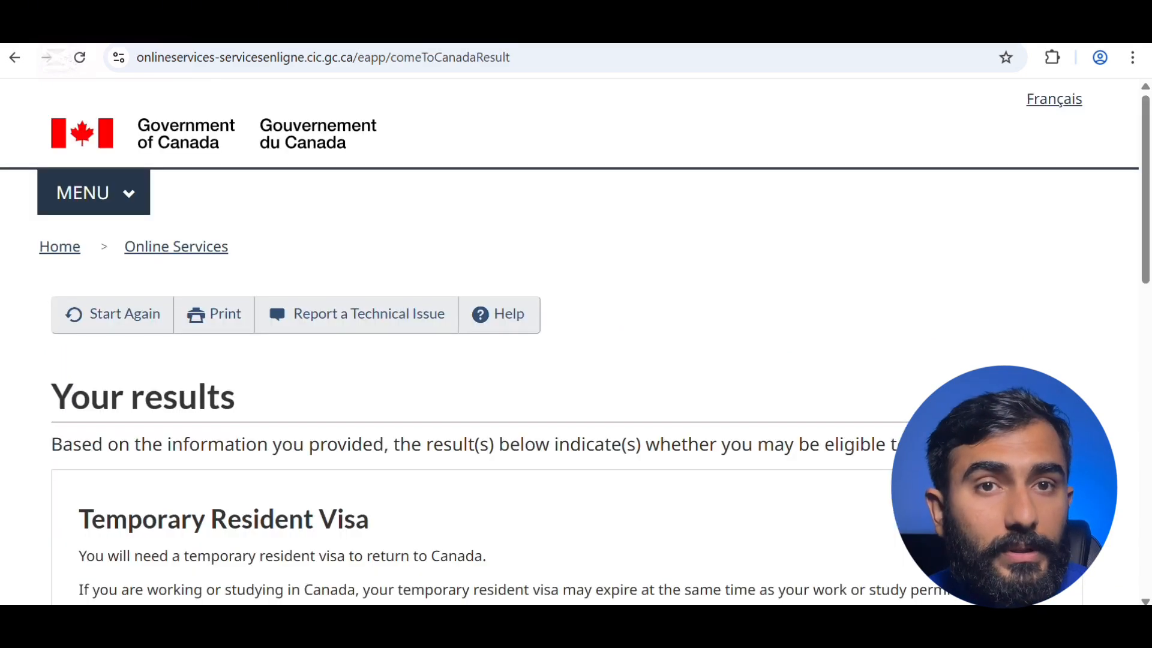
scroll(738, 474, down, 5)
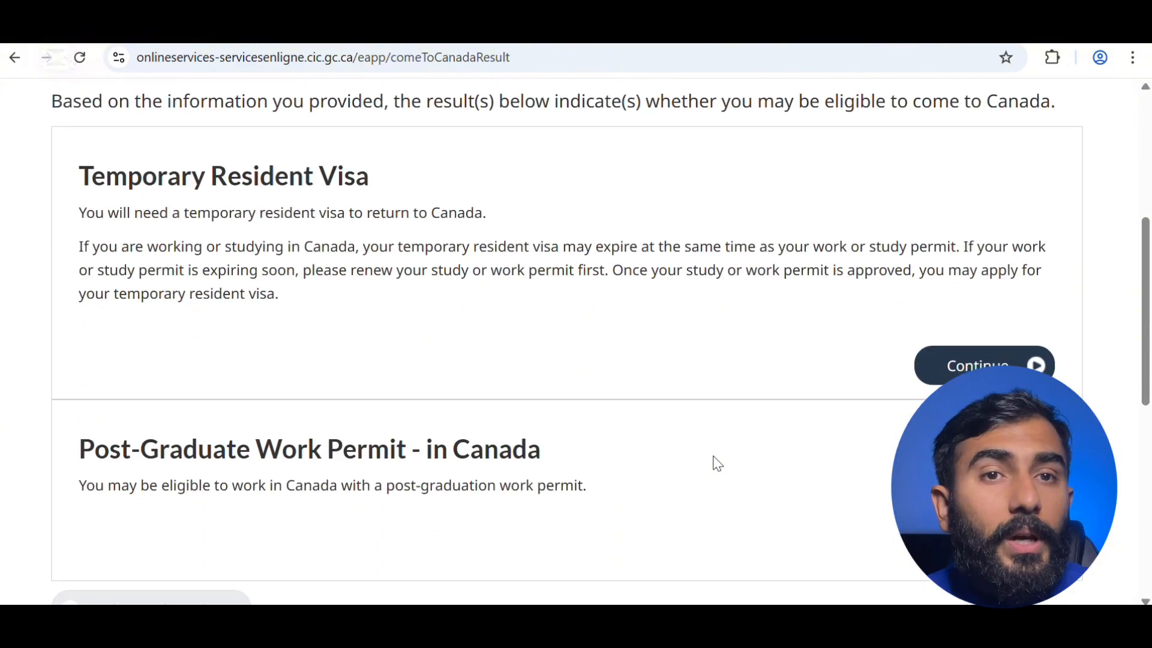
scroll(586, 312, up, 2)
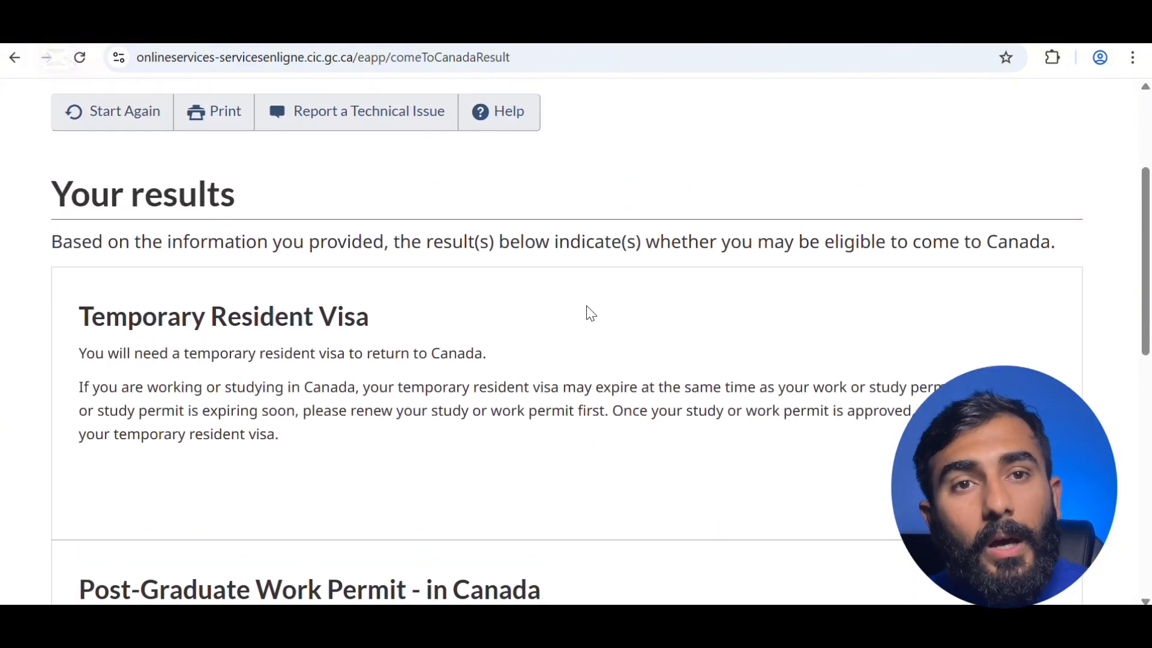
scroll(588, 312, down, 1)
scroll(588, 312, down, 3)
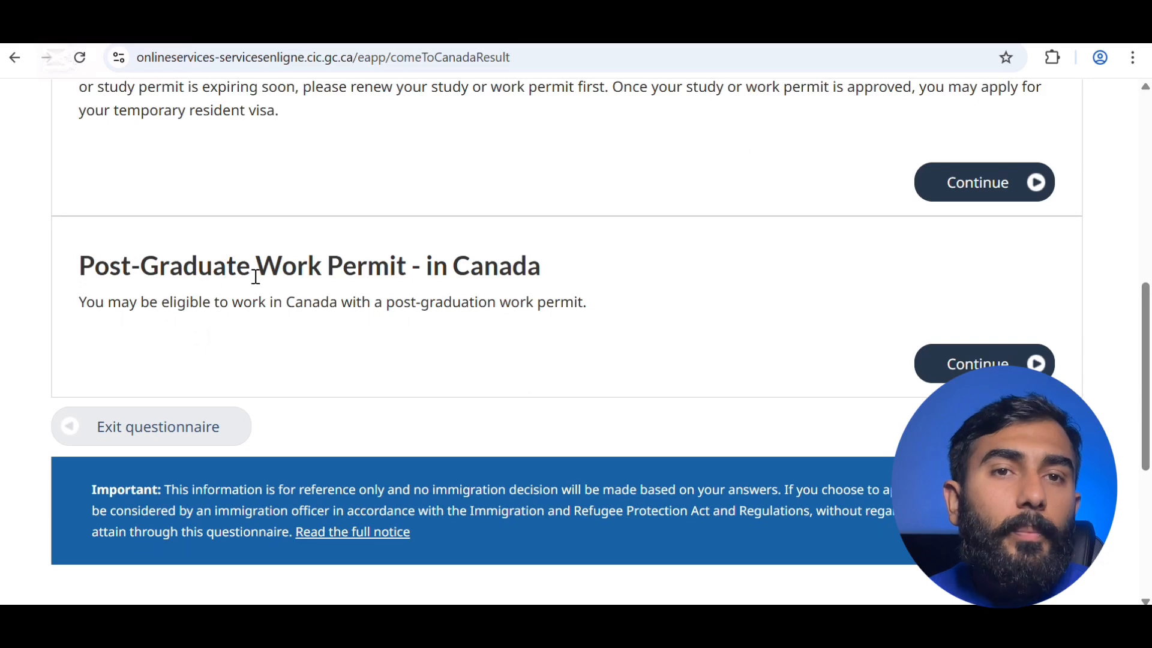
click(956, 367)
scroll(507, 394, down, 4)
scroll(599, 412, up, 1)
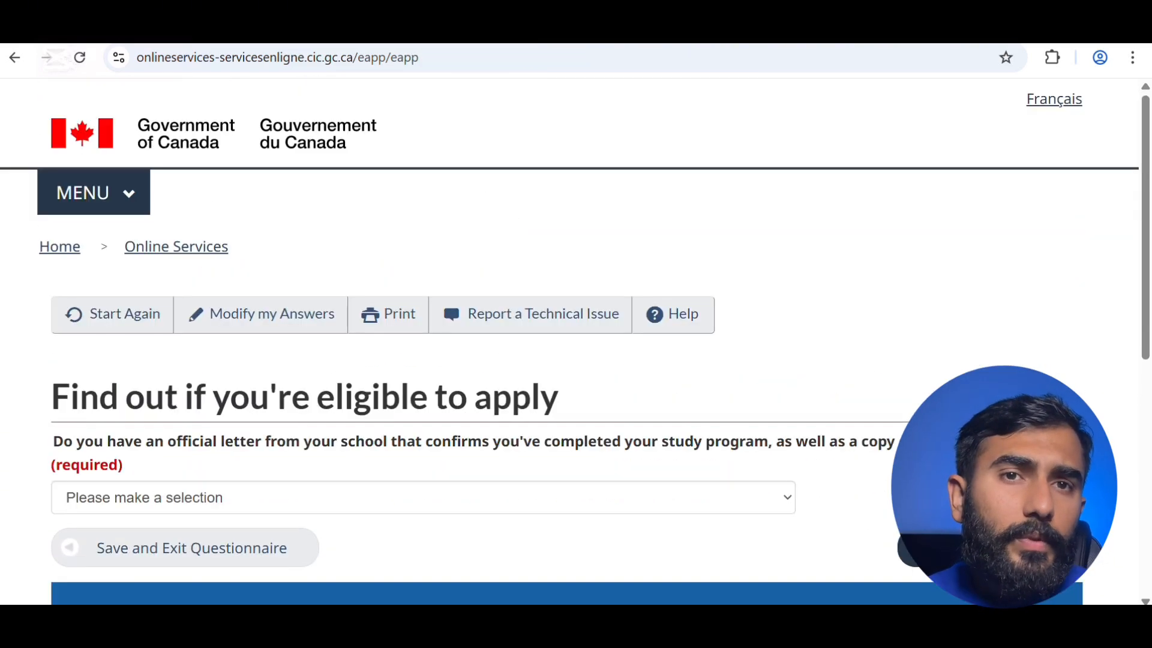
scroll(611, 478, down, 3)
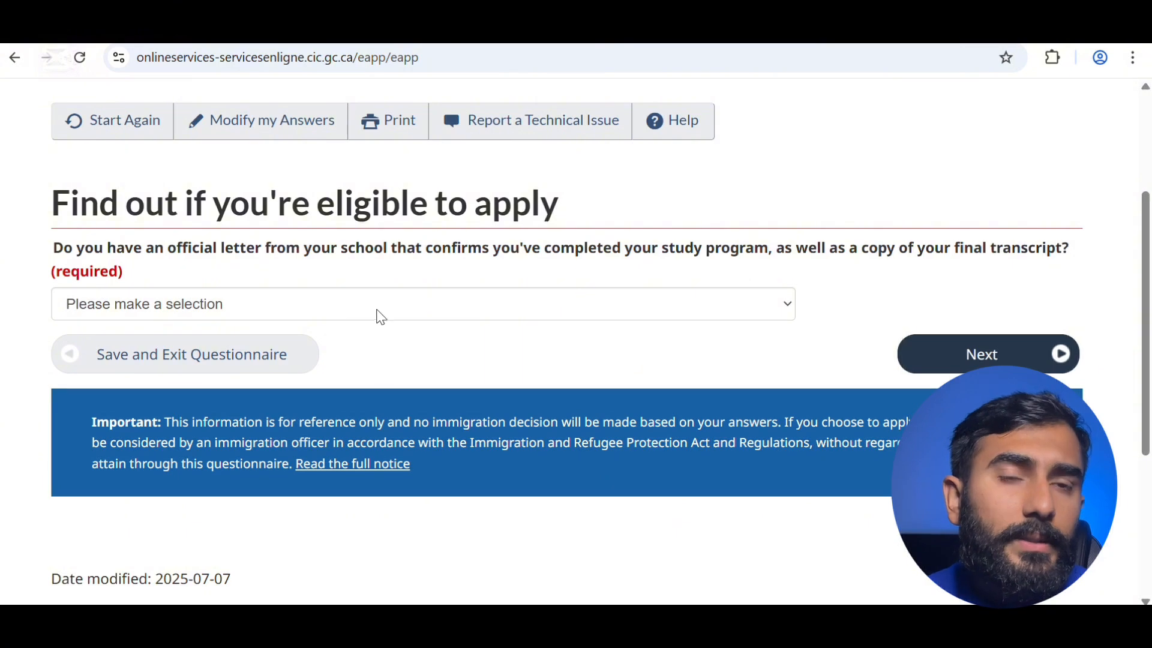
- Answer Yes to the school letter, No to a recent medical exam, No to job categories
click(412, 312)
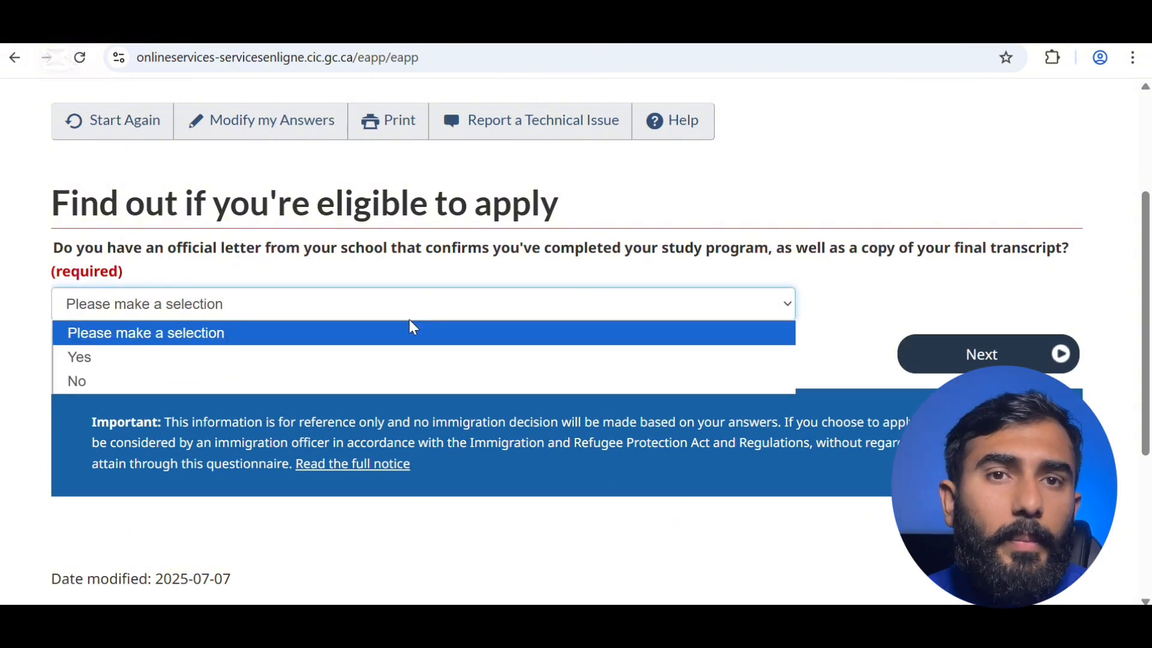
click(600, 355)
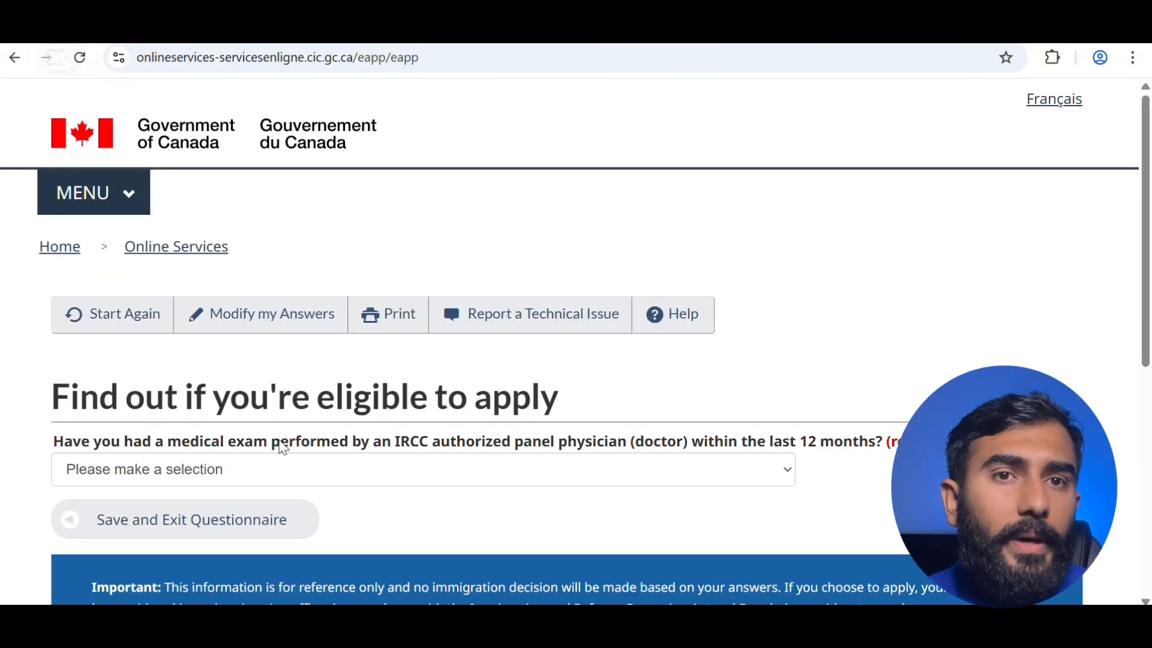
click(500, 476)
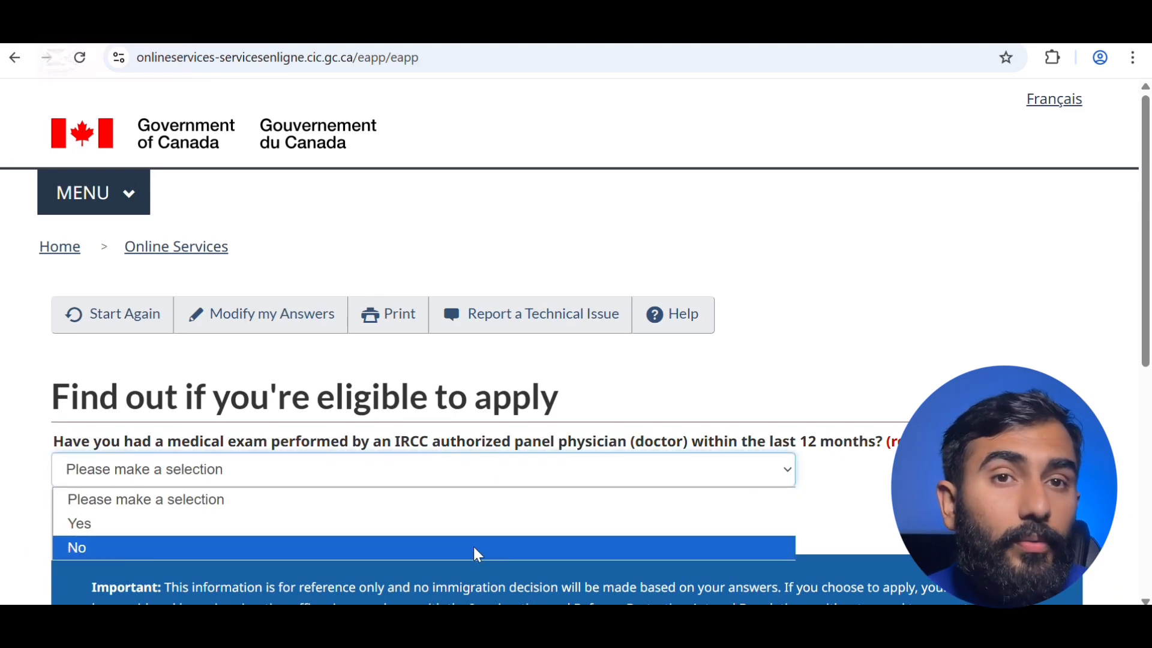
click(479, 555)
scroll(748, 504, down, 4)
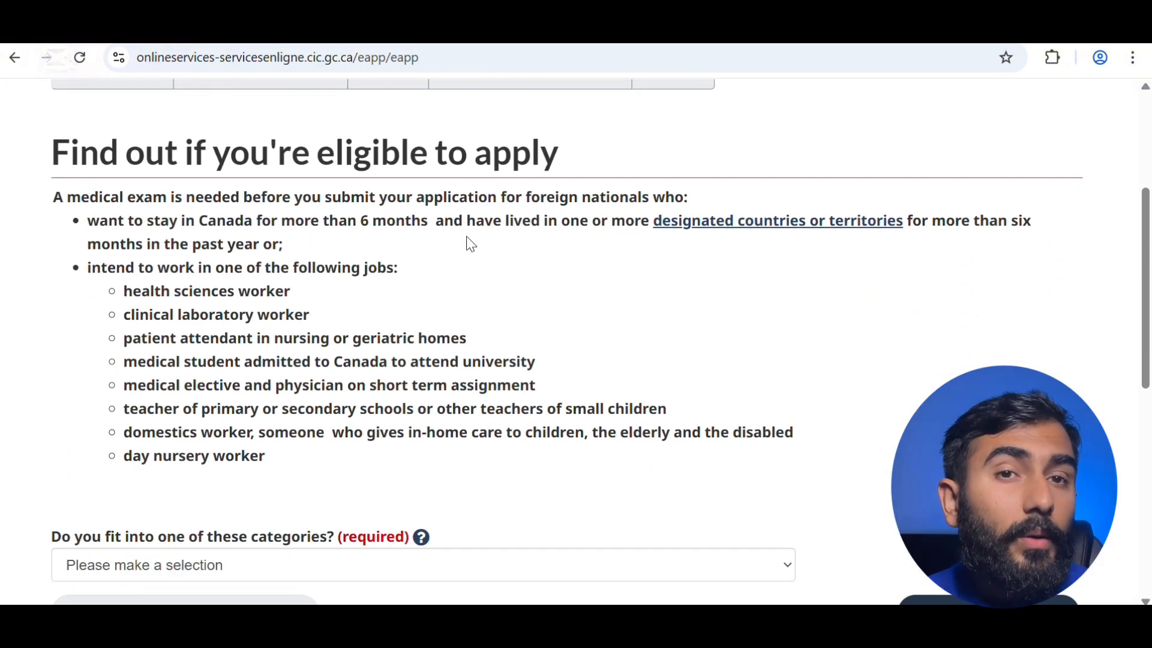
scroll(306, 305, down, 4)
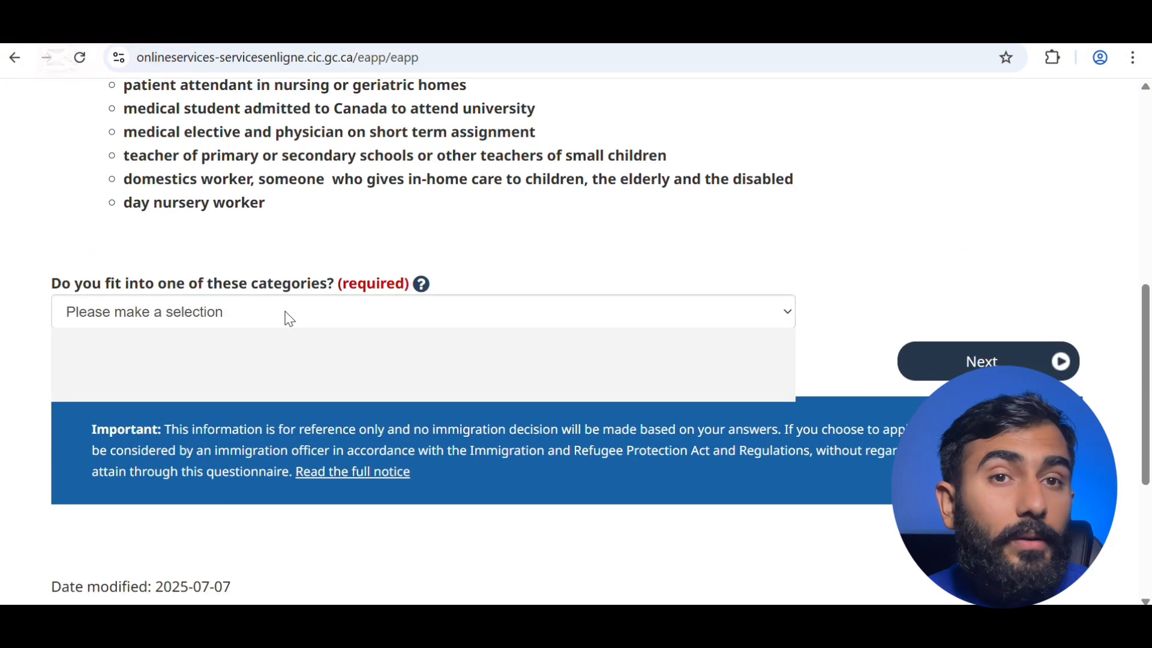
click(289, 319)
click(264, 388)
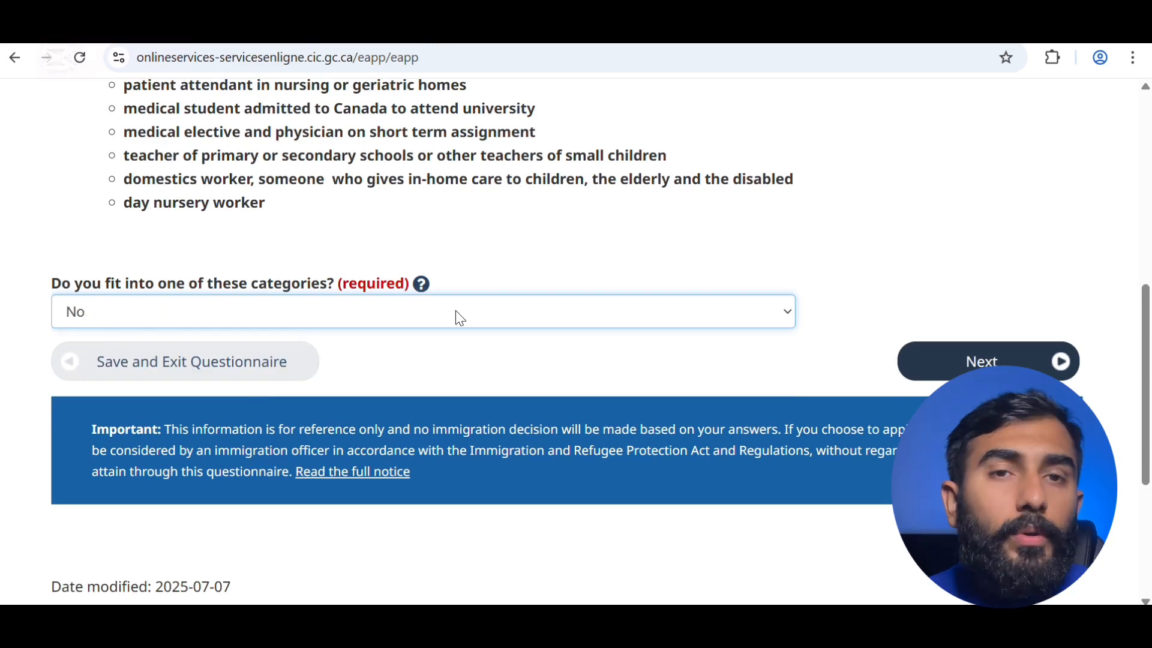
scroll(600, 420, down, 2)
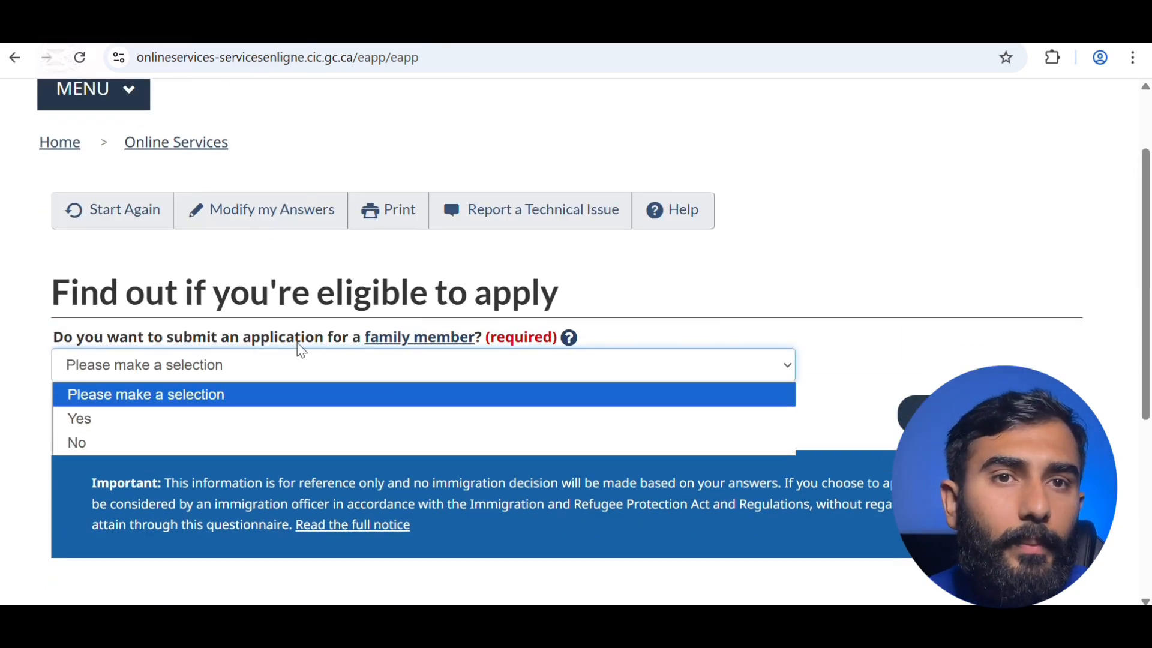
- Answer No to the family member question and Yes to having given biometrics
click(424, 444)
click(984, 415)
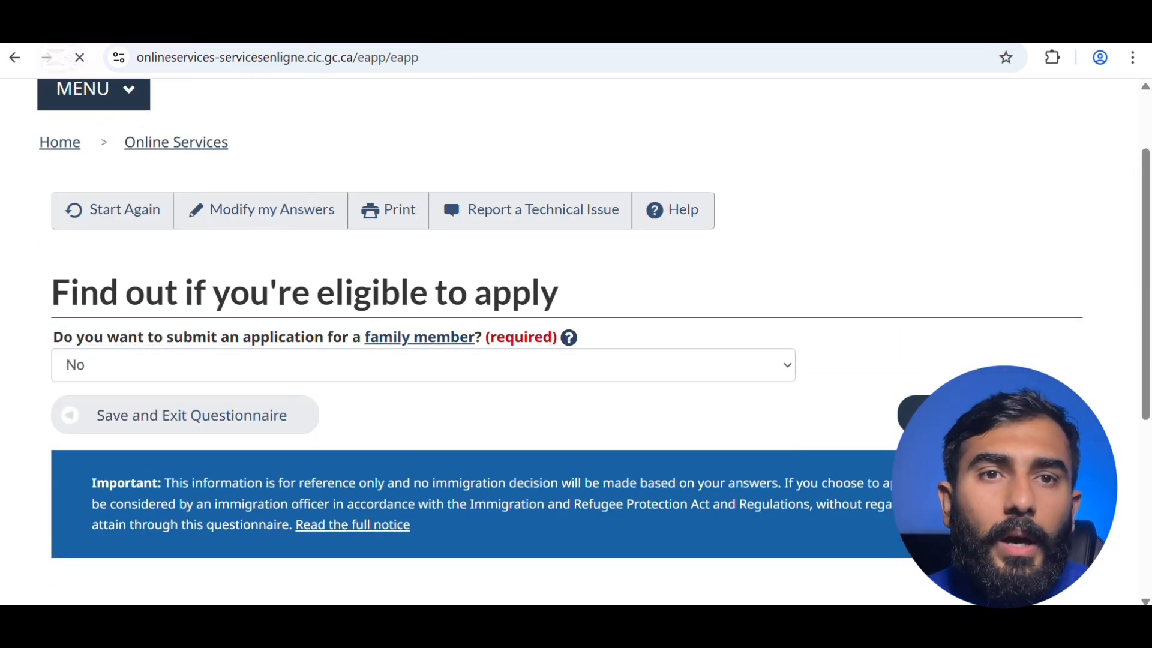
scroll(854, 433, down, 3)
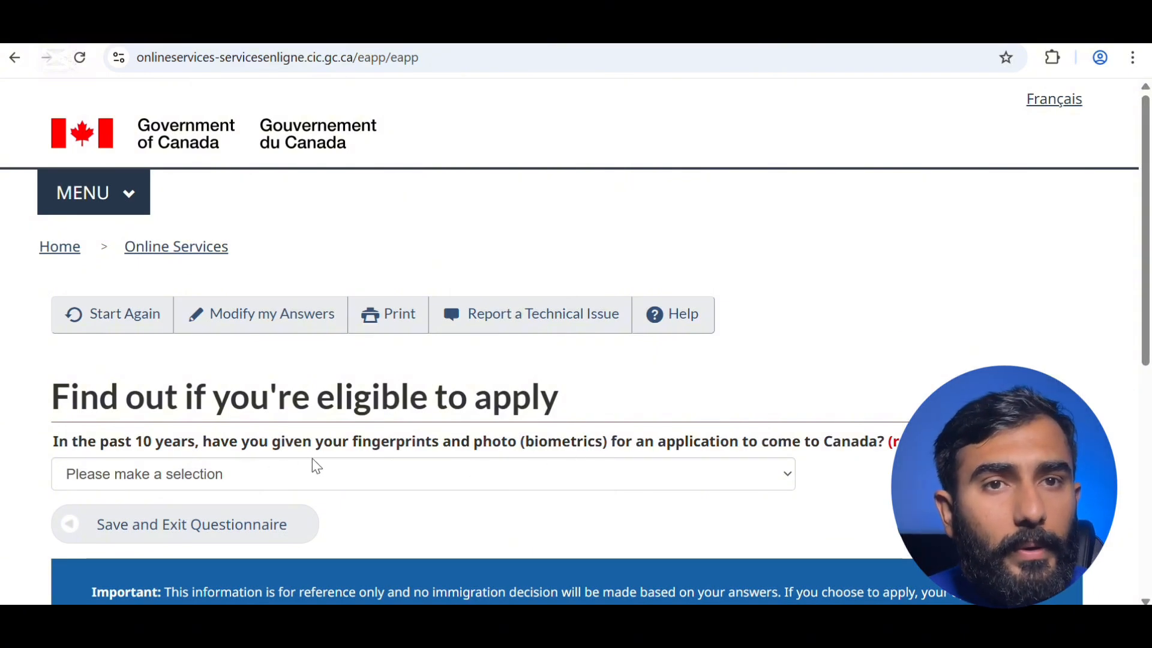
click(354, 484)
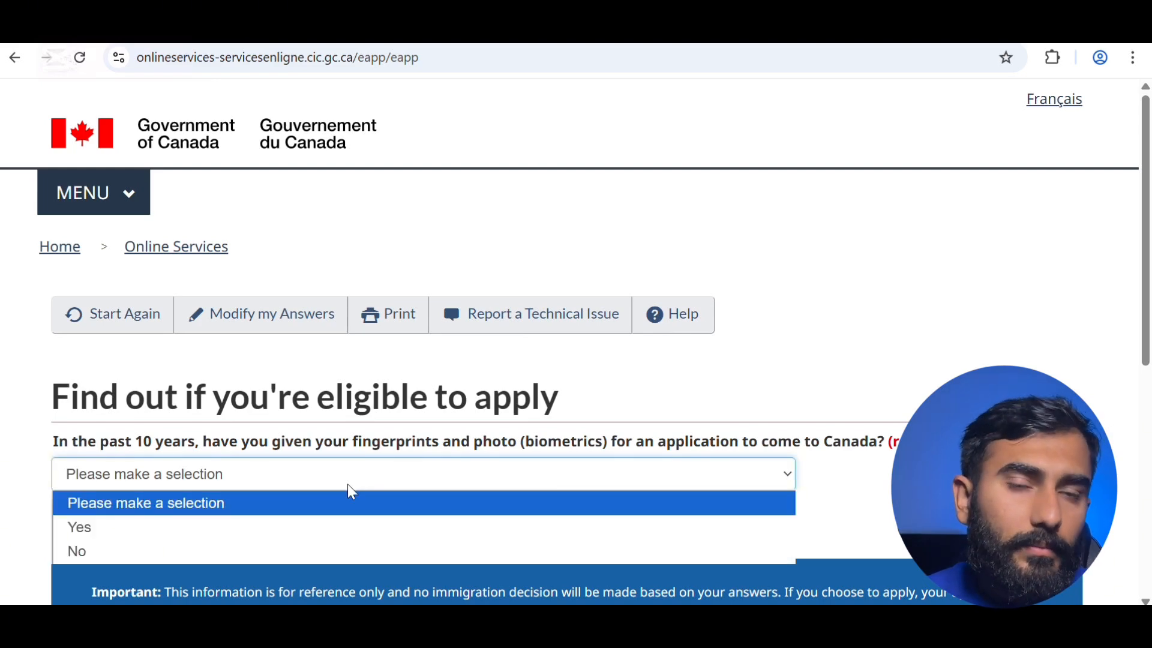
click(336, 528)
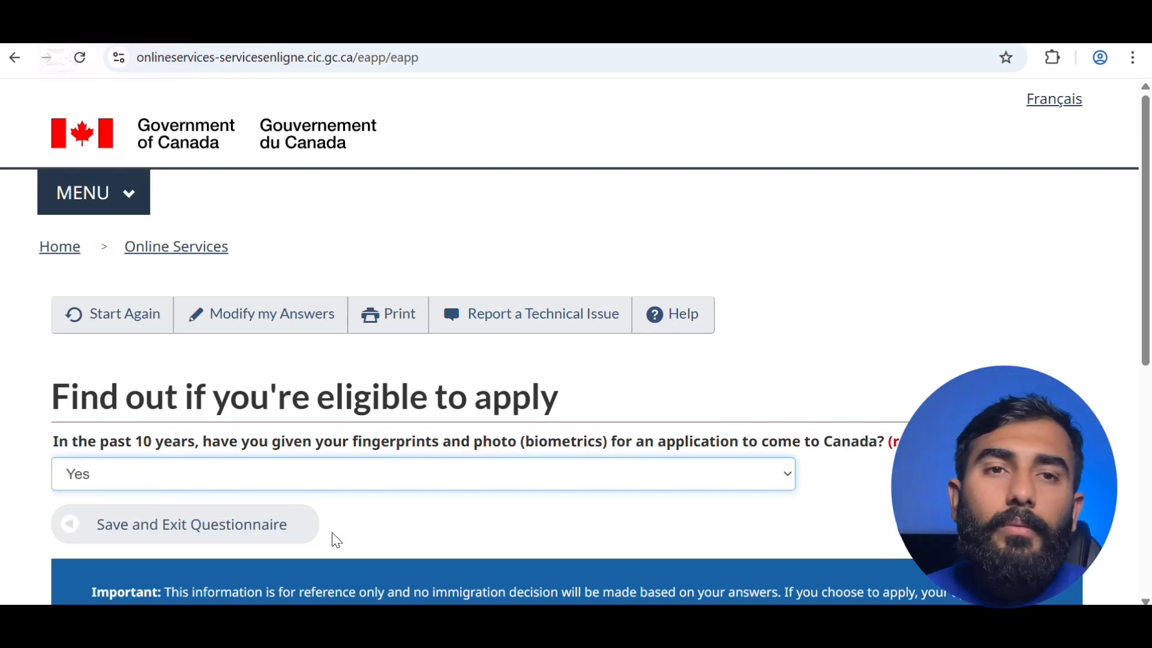
- Choose to pay application fees, and answer Yes to digital copies and paying fees online
click(762, 467)
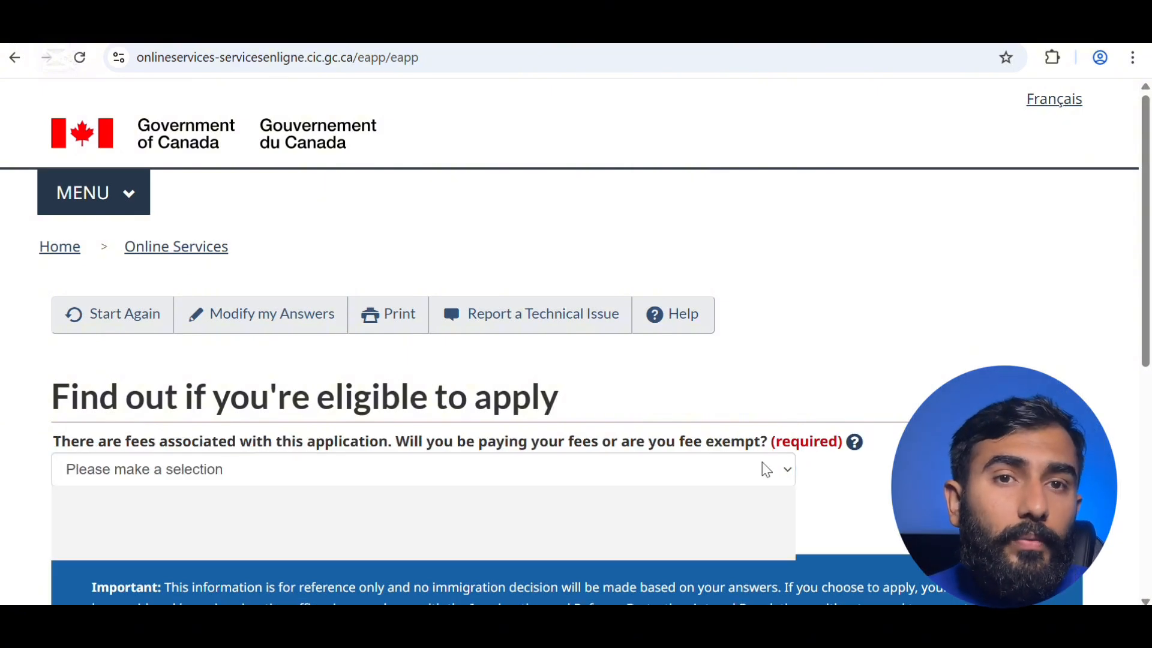
click(728, 524)
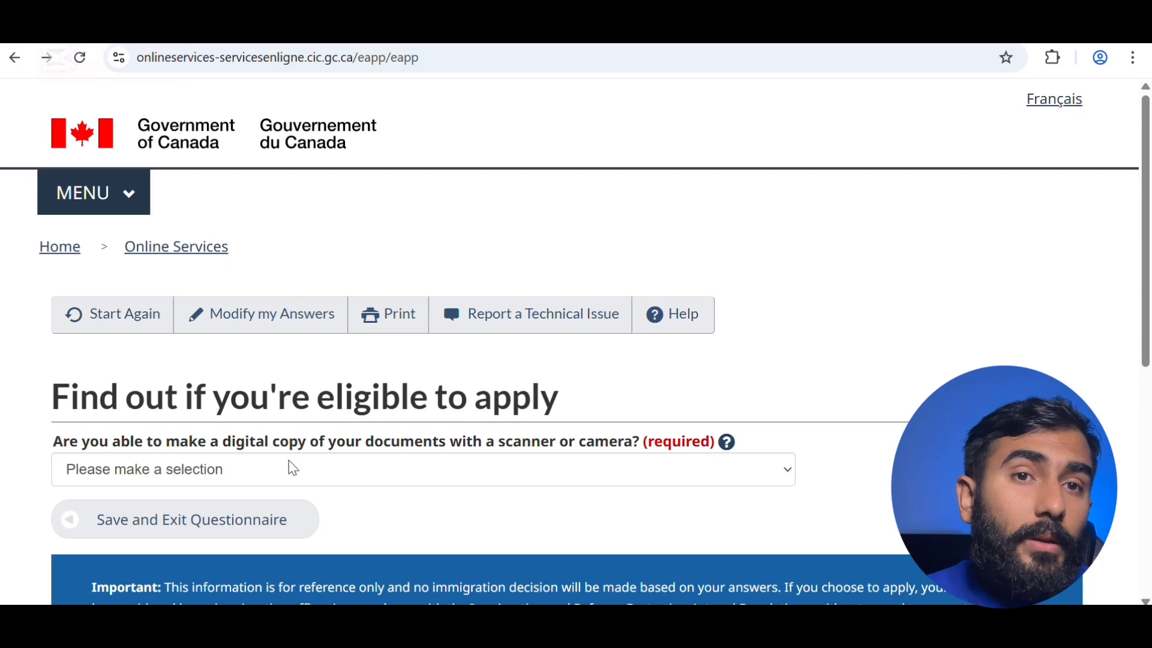
click(345, 483)
click(327, 522)
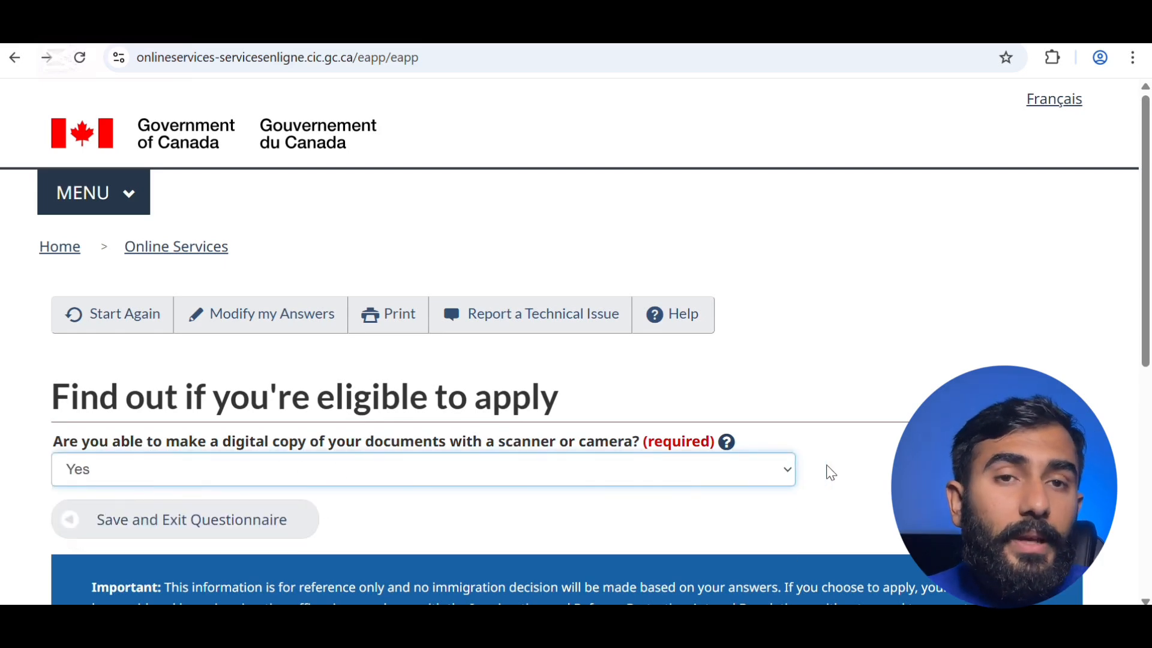
scroll(539, 480, down, 2)
click(473, 390)
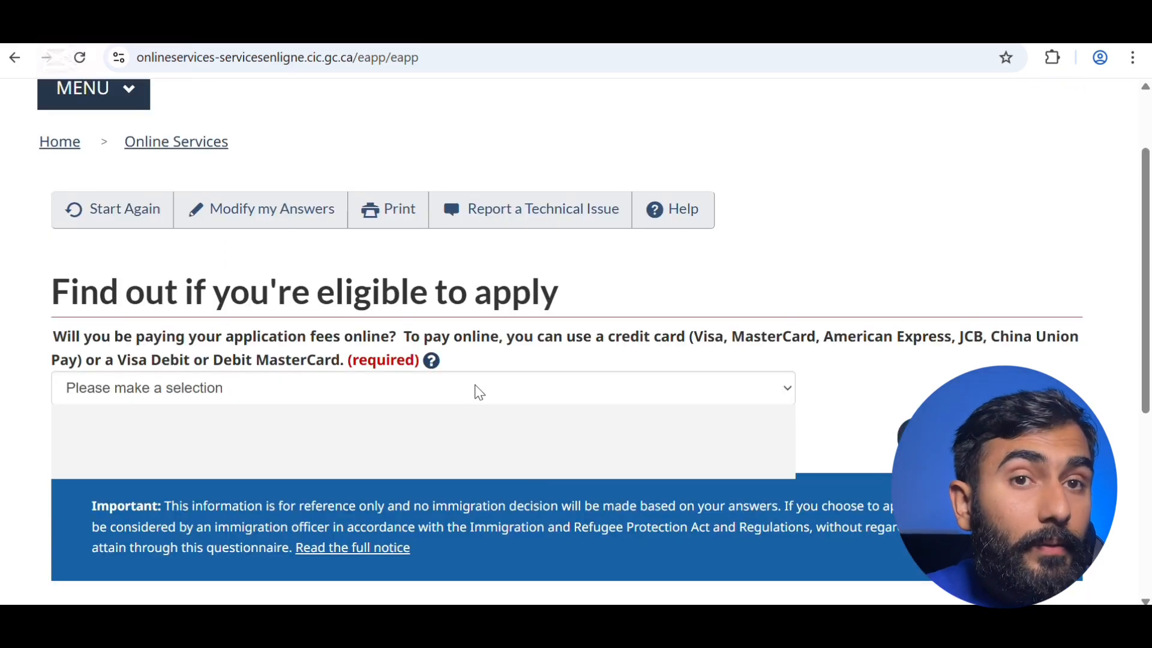
click(550, 427)
- Review the answers on the Review your answers page and accept them
scroll(795, 405, down, 5)
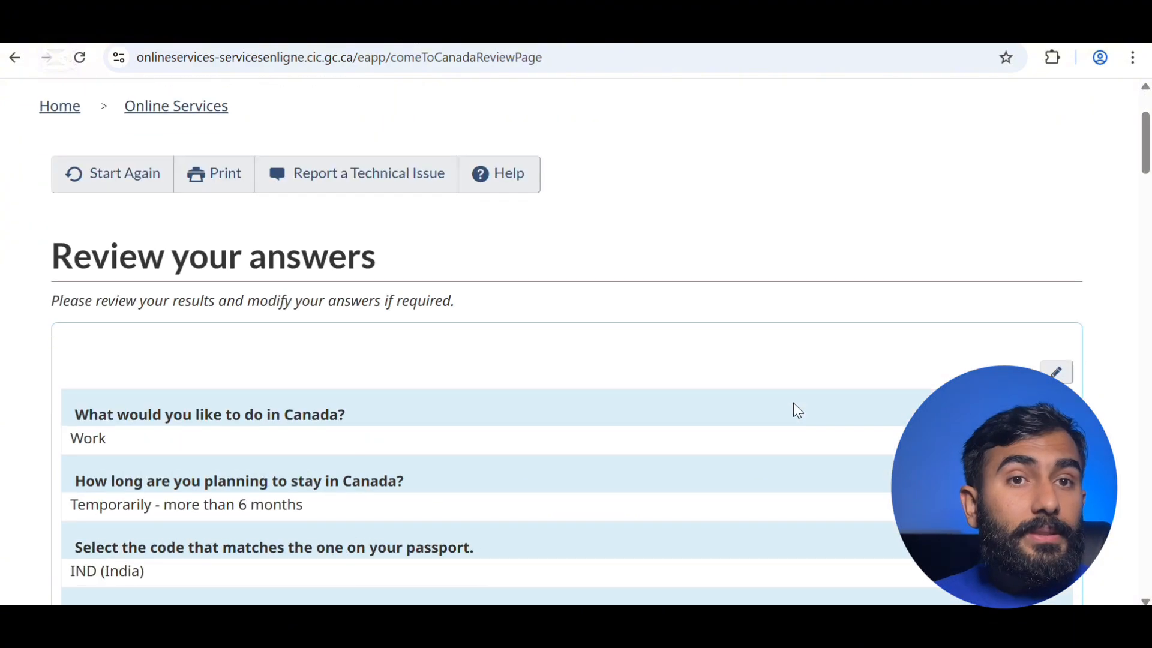
scroll(793, 403, down, 8)
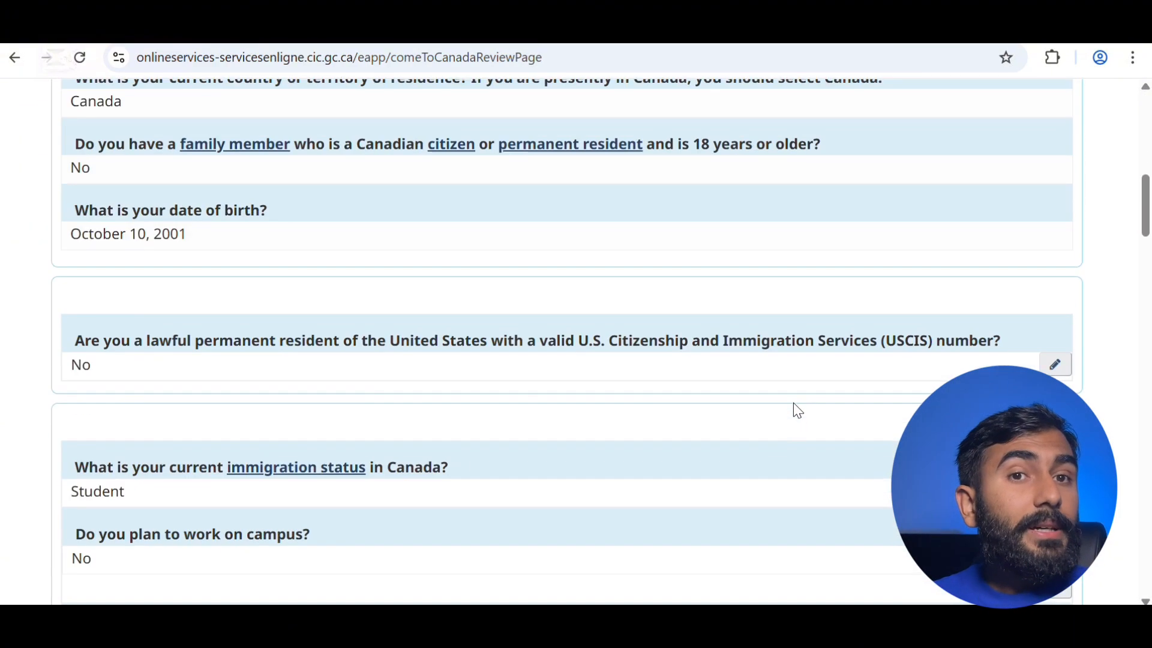
scroll(697, 398, down, 13)
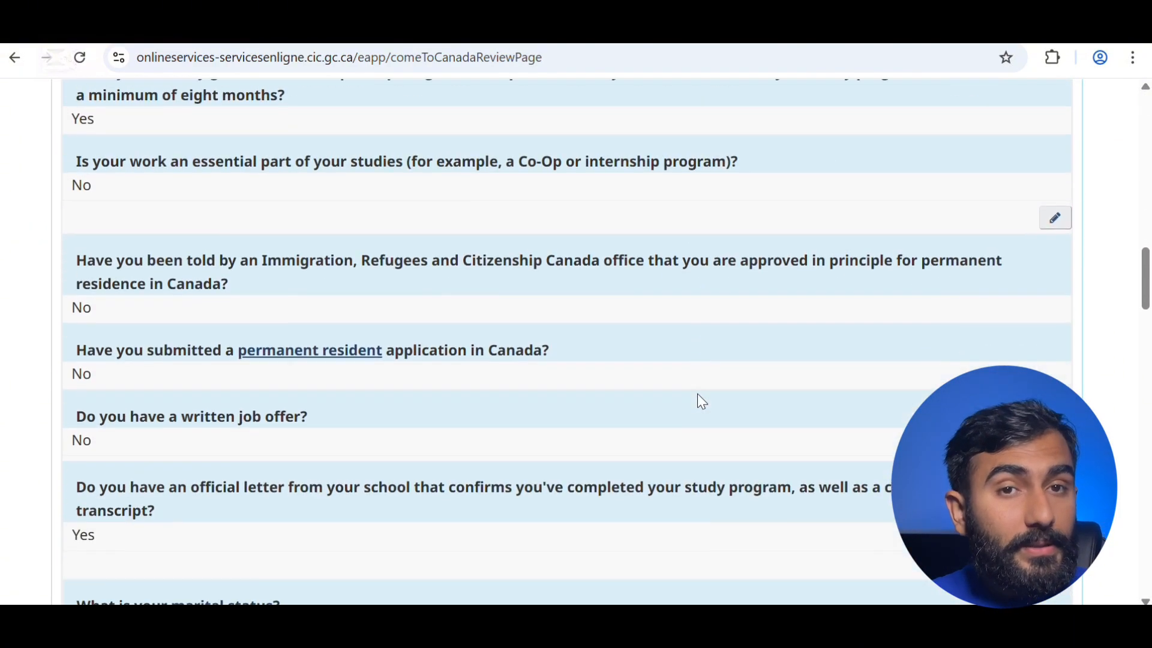
scroll(697, 394, down, 20)
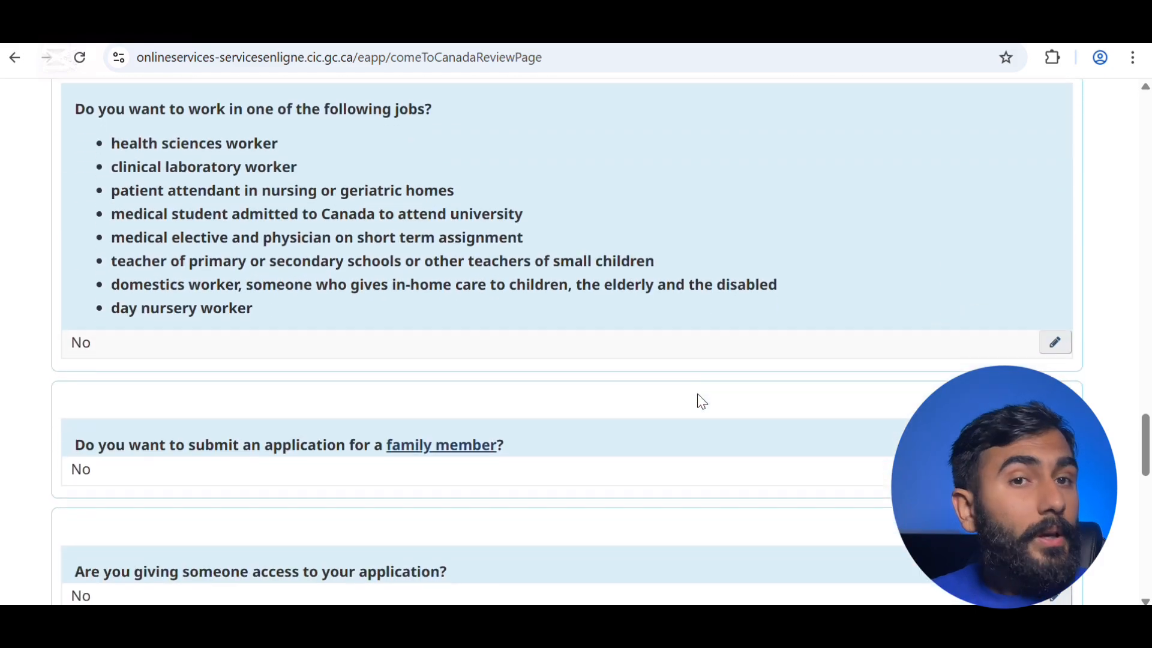
scroll(698, 394, down, 10)
scroll(697, 391, up, 3)
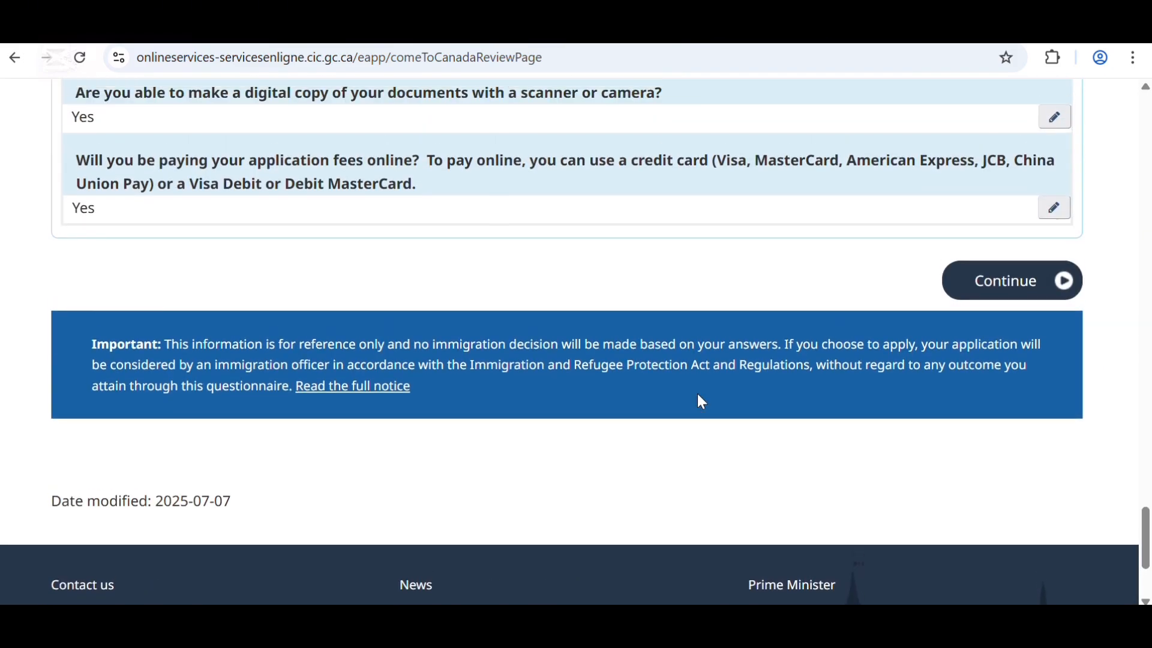
click(1006, 289)
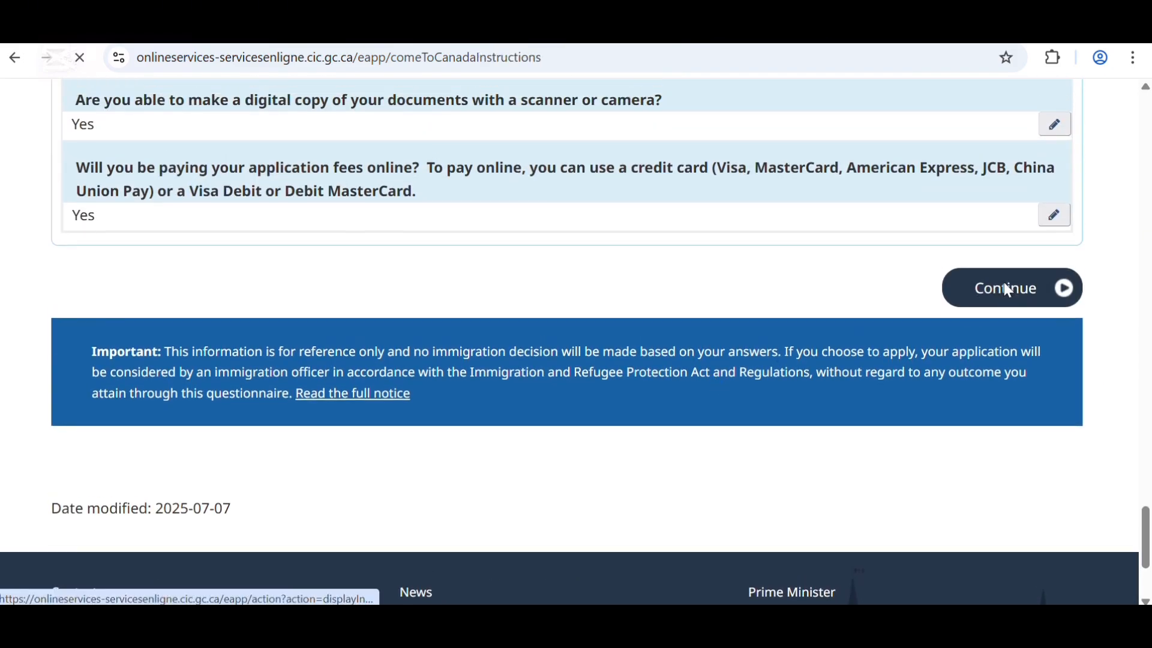
- Read through the Submitting your application instructions and proceed to the document checklist
scroll(1008, 290, down, 4)
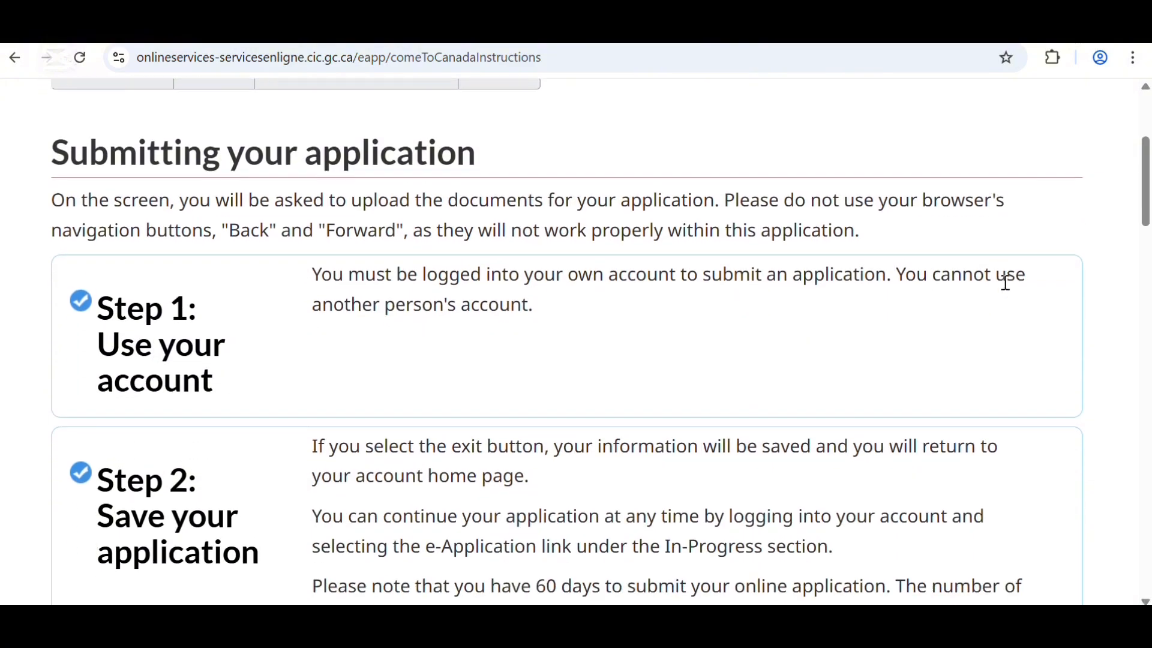
scroll(686, 276, down, 2)
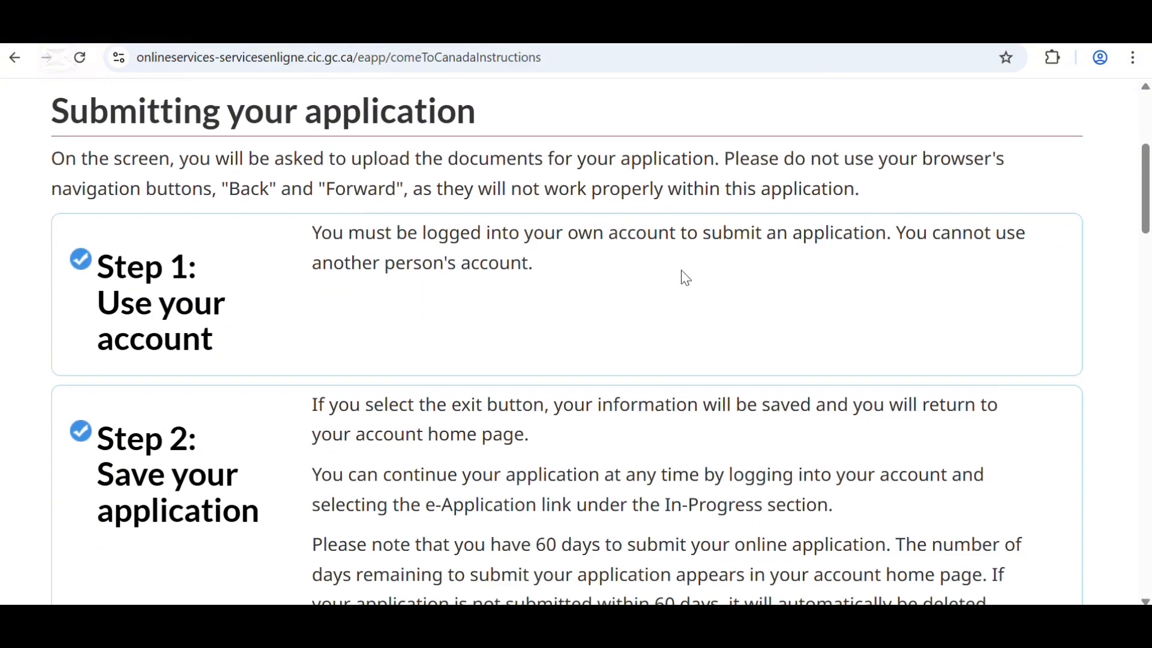
scroll(682, 271, down, 6)
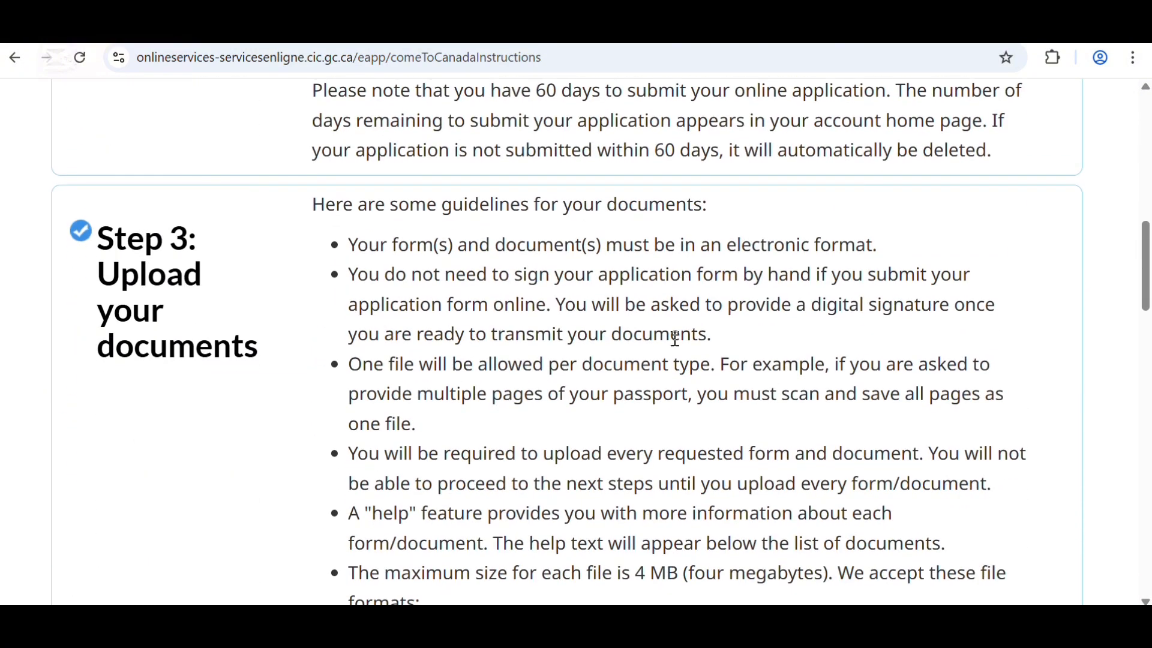
scroll(673, 358, down, 2)
scroll(672, 358, up, 9)
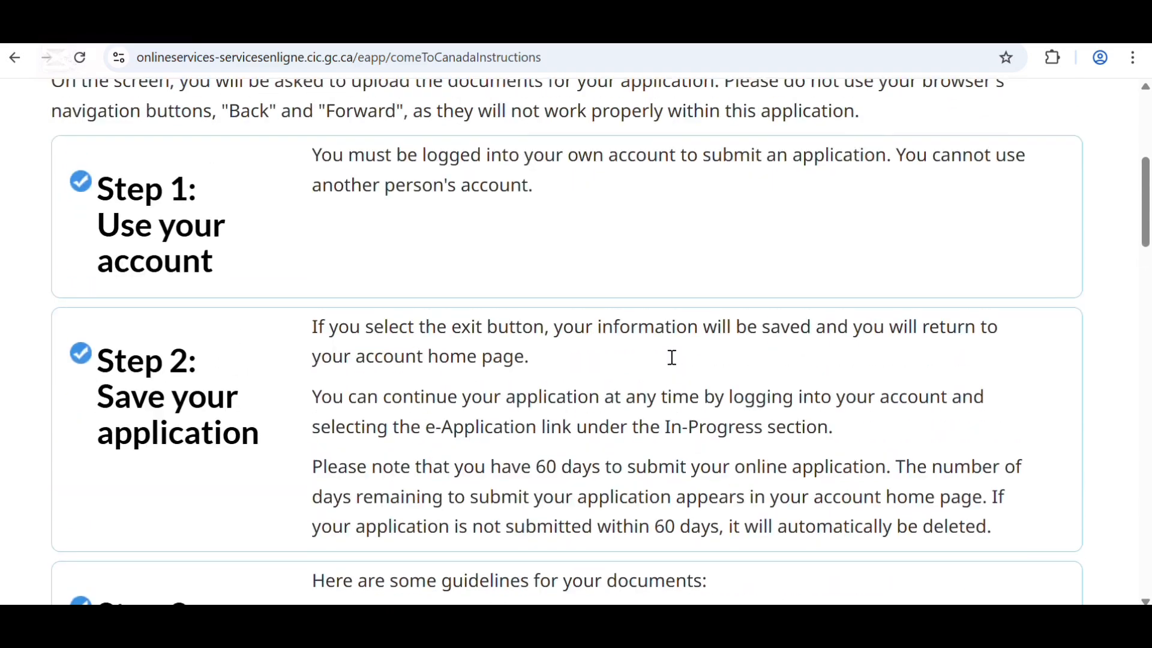
scroll(672, 357, down, 13)
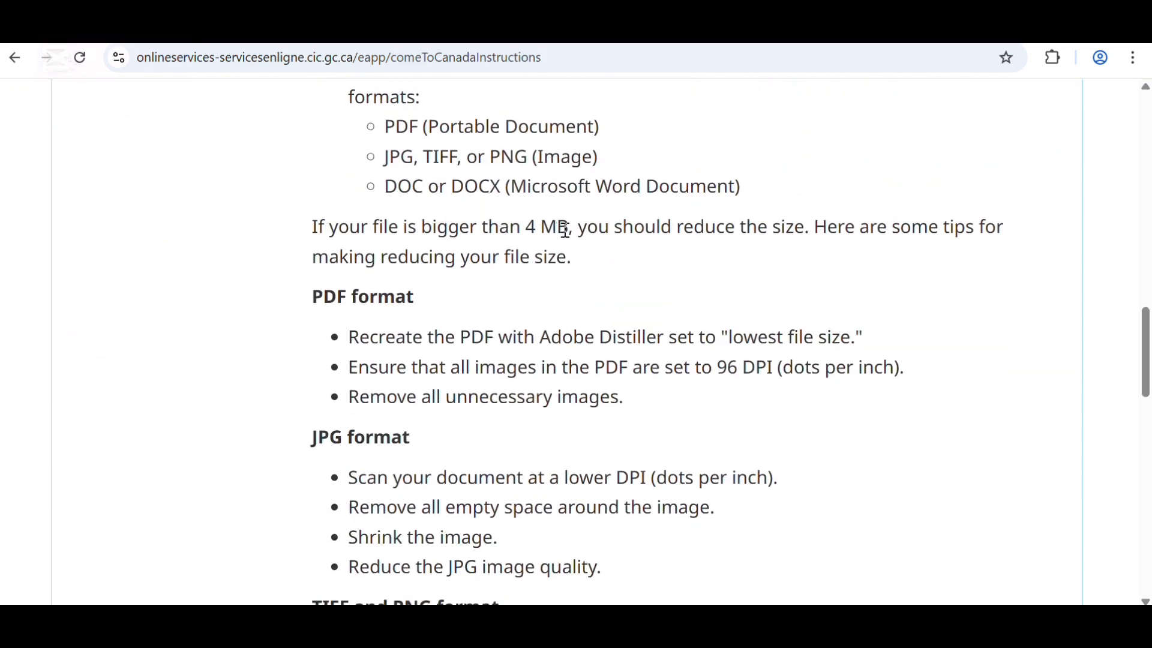
scroll(623, 362, down, 10)
scroll(622, 364, down, 5)
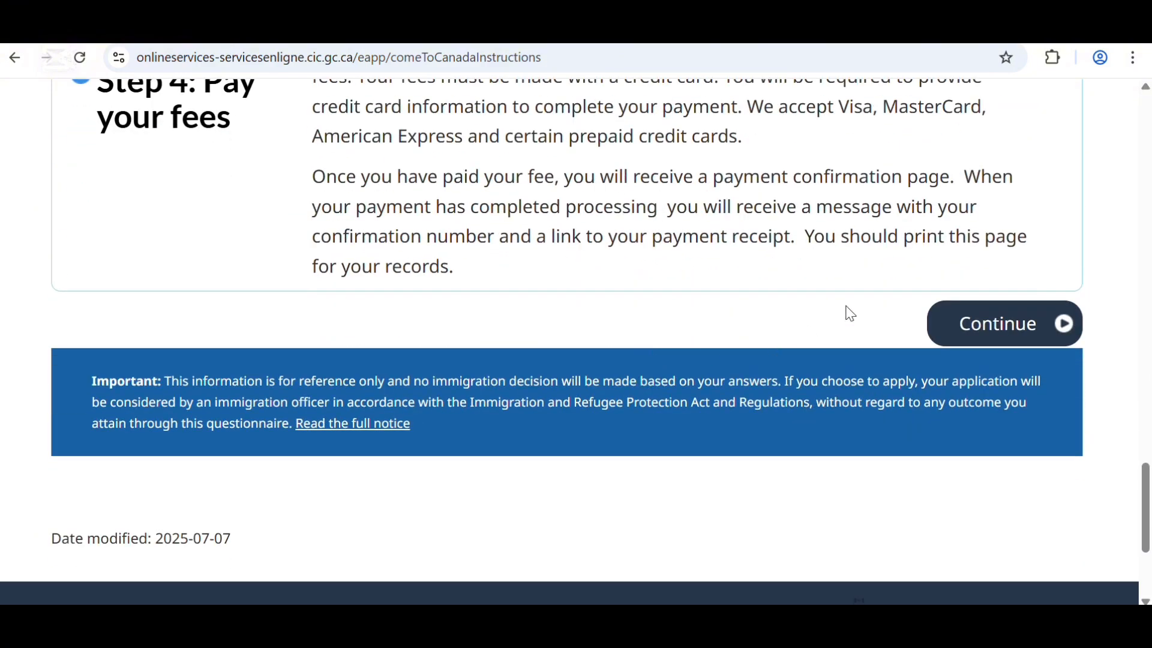
click(986, 330)
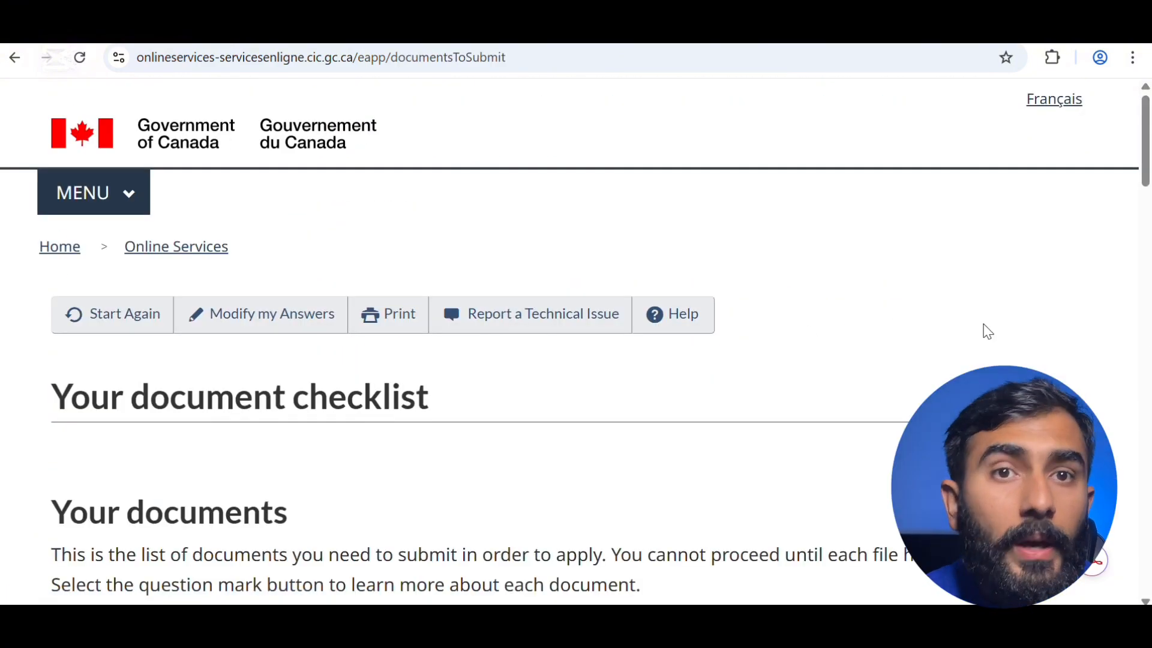
- Scroll the document checklist and review the Digital photo requirements
scroll(570, 342, down, 6)
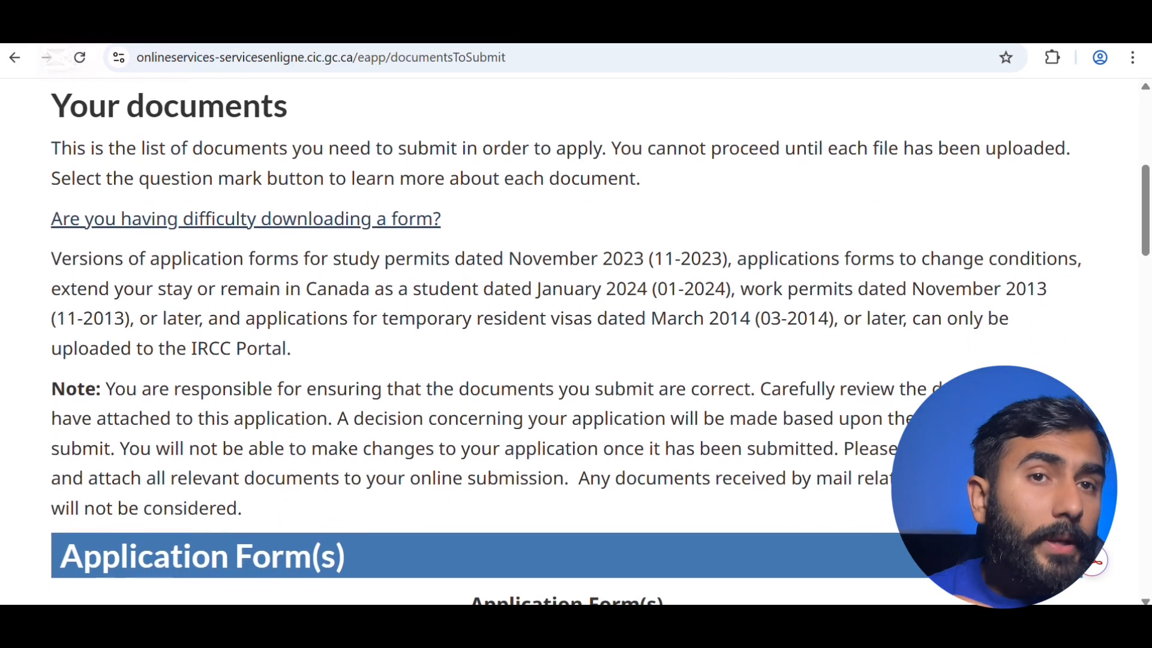
scroll(589, 369, down, 5)
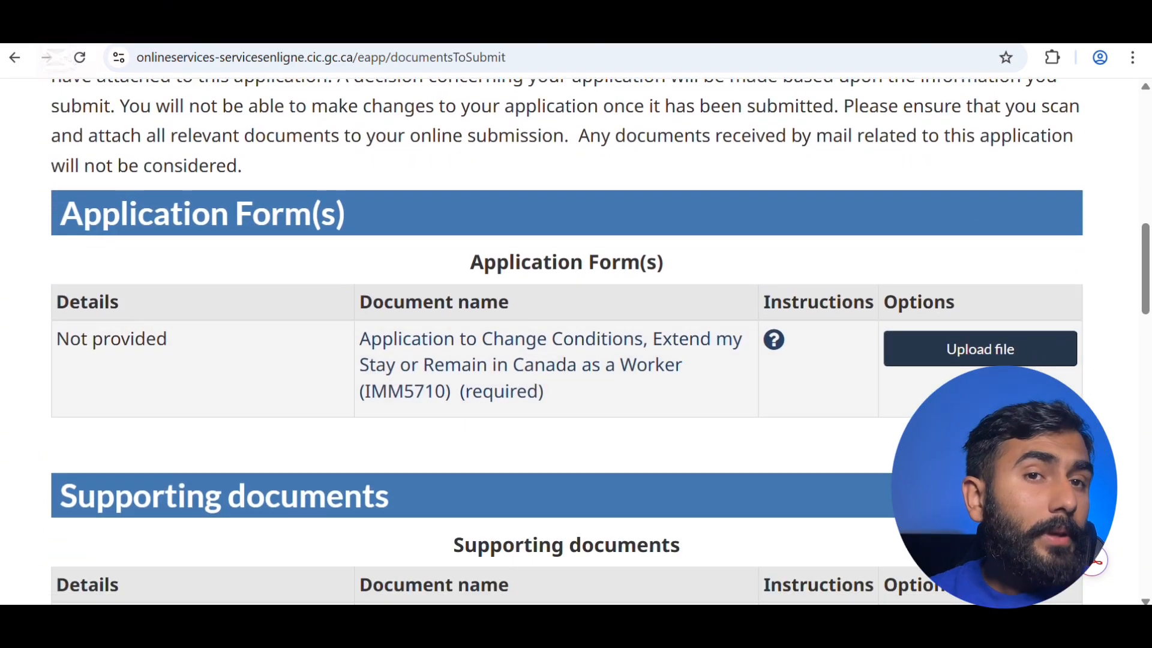
scroll(650, 442, down, 6)
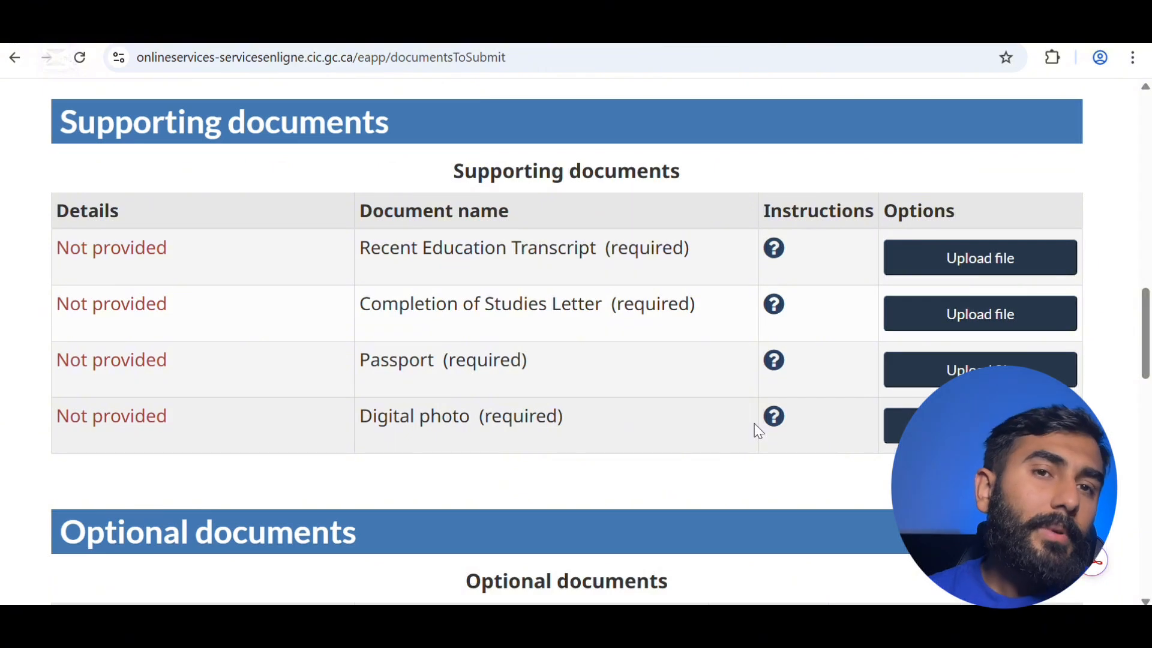
click(776, 419)
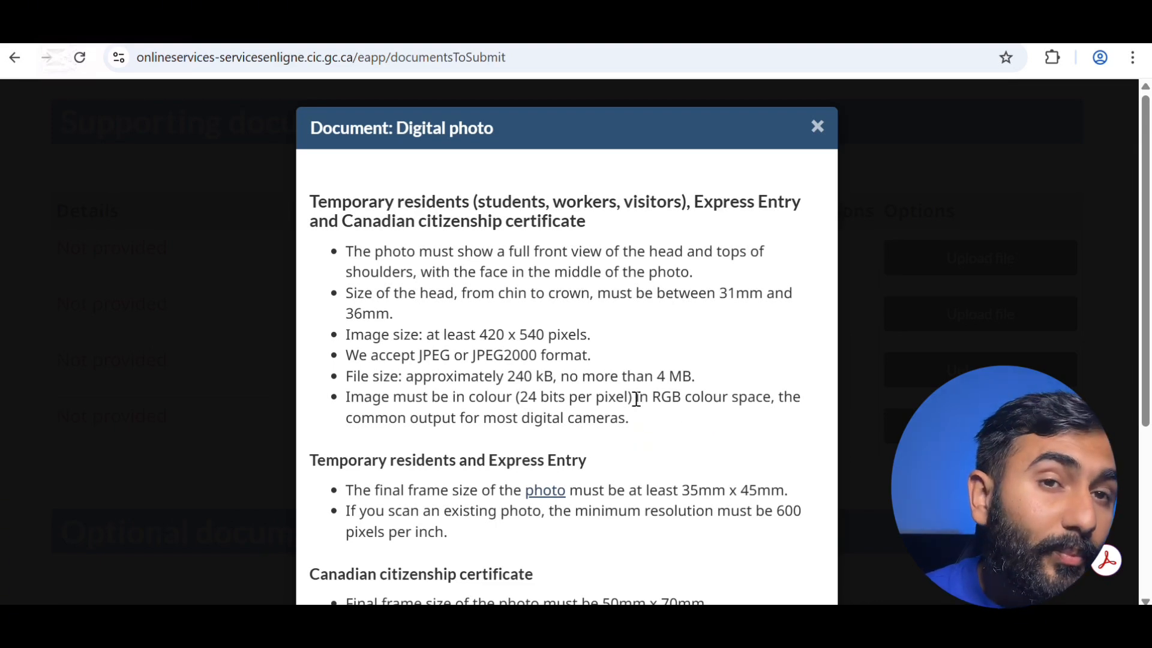
key(Escape)
scroll(722, 348, down, 5)
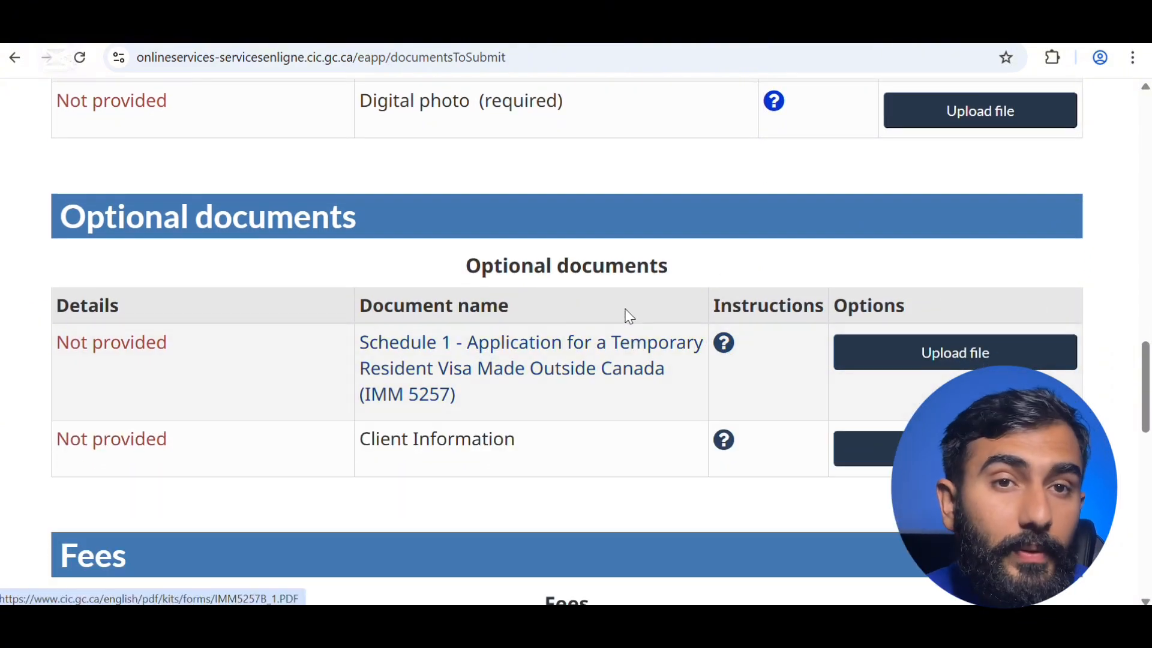
scroll(630, 313, up, 10)
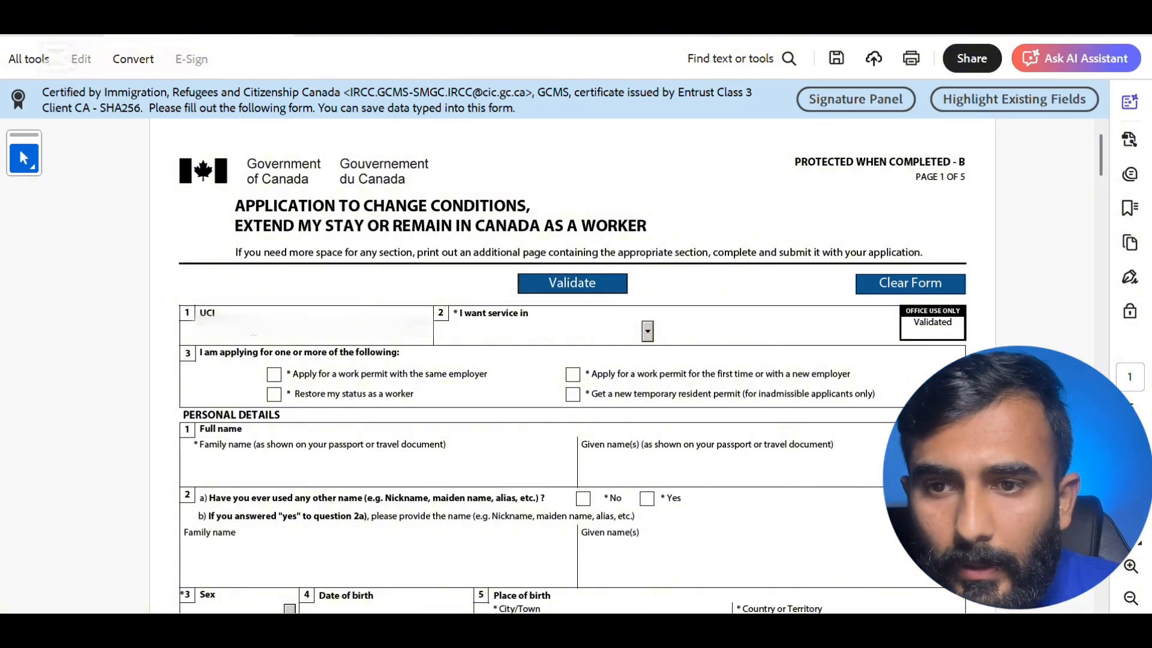
- Paste the UCI, choose English as the service language, and tick the new-employer work permit option
key(ctrl+v)
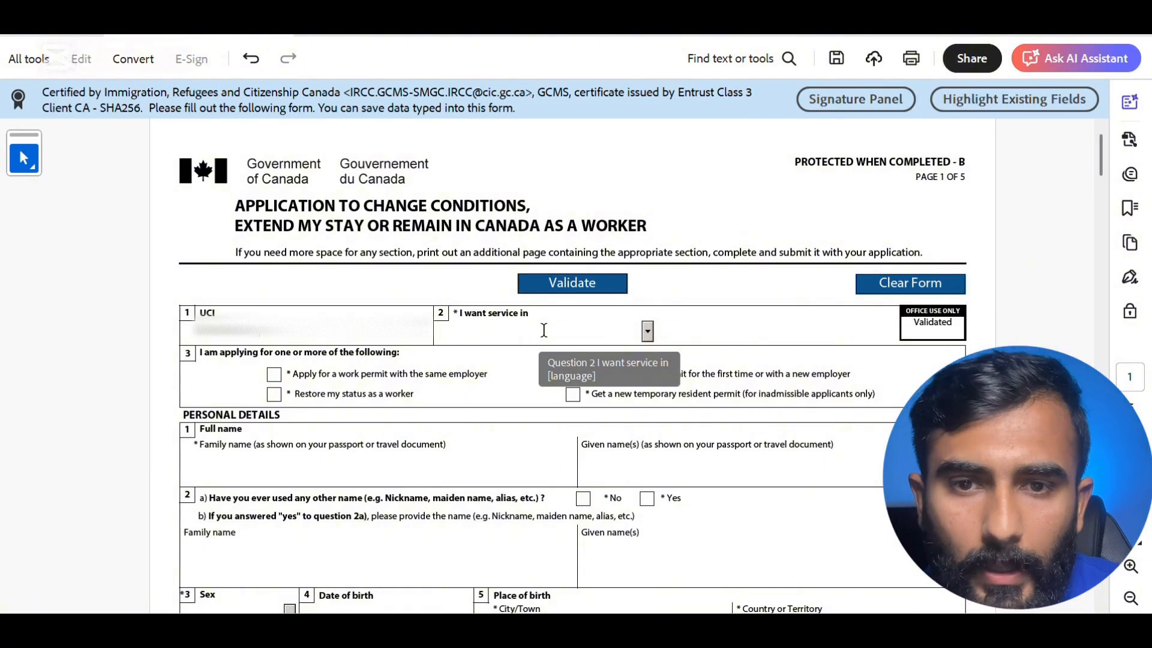
click(648, 330)
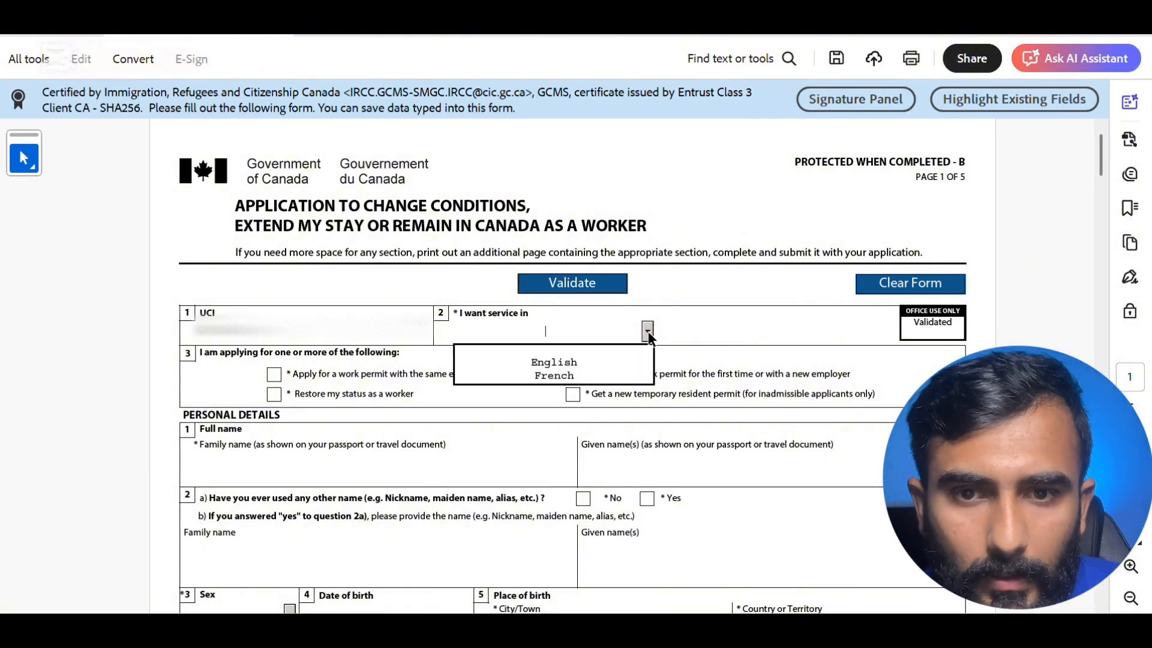
click(578, 362)
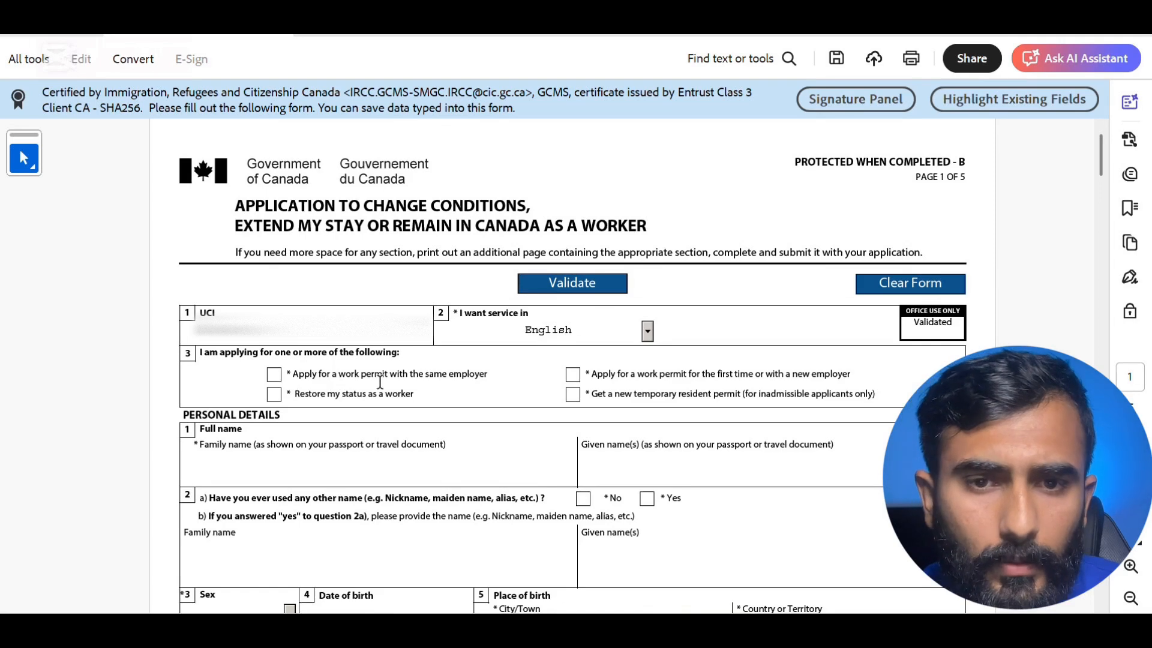
click(574, 378)
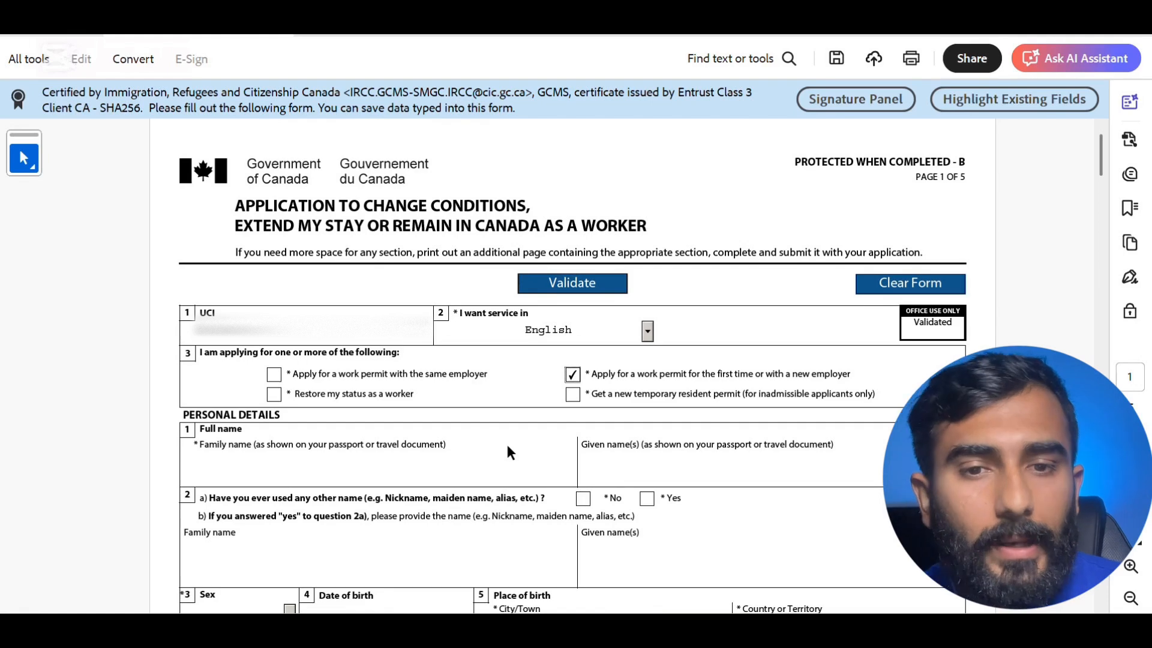
- Enter the applicant's family name and answer No to question 2a on other names used
click(394, 470)
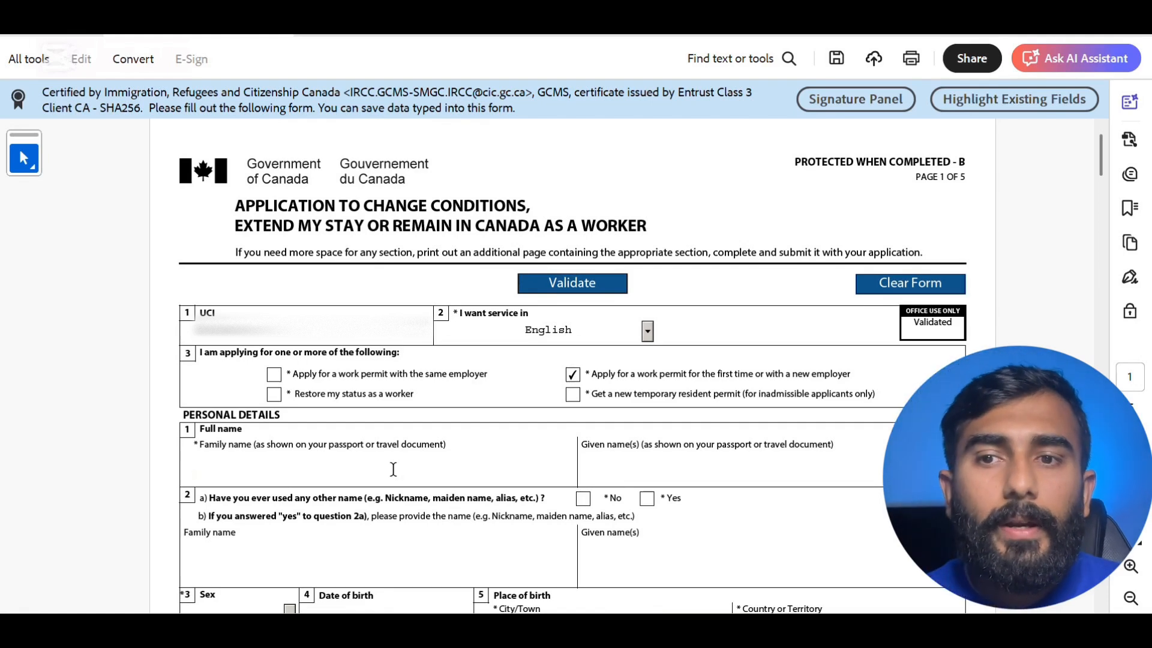
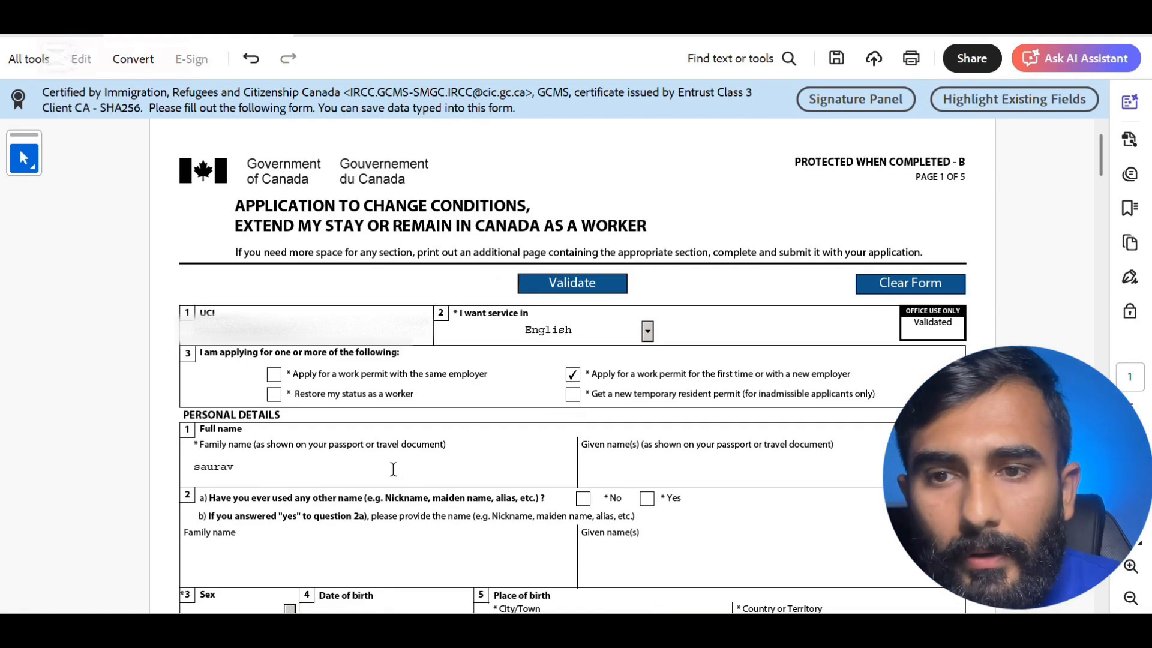
click(614, 474)
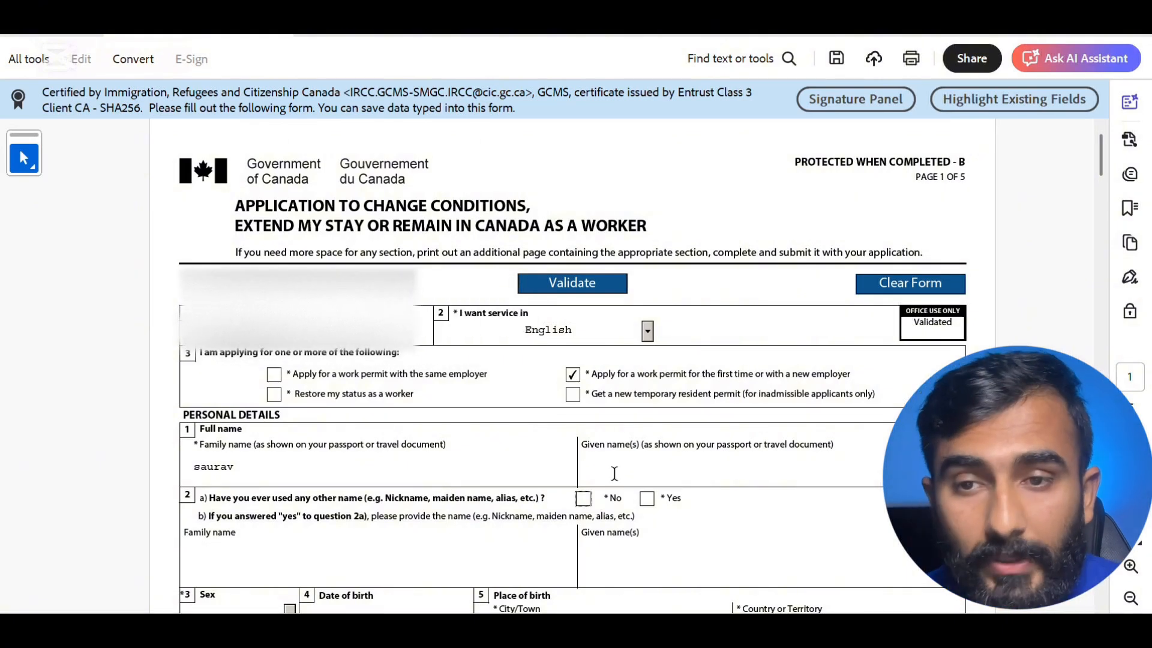
click(583, 500)
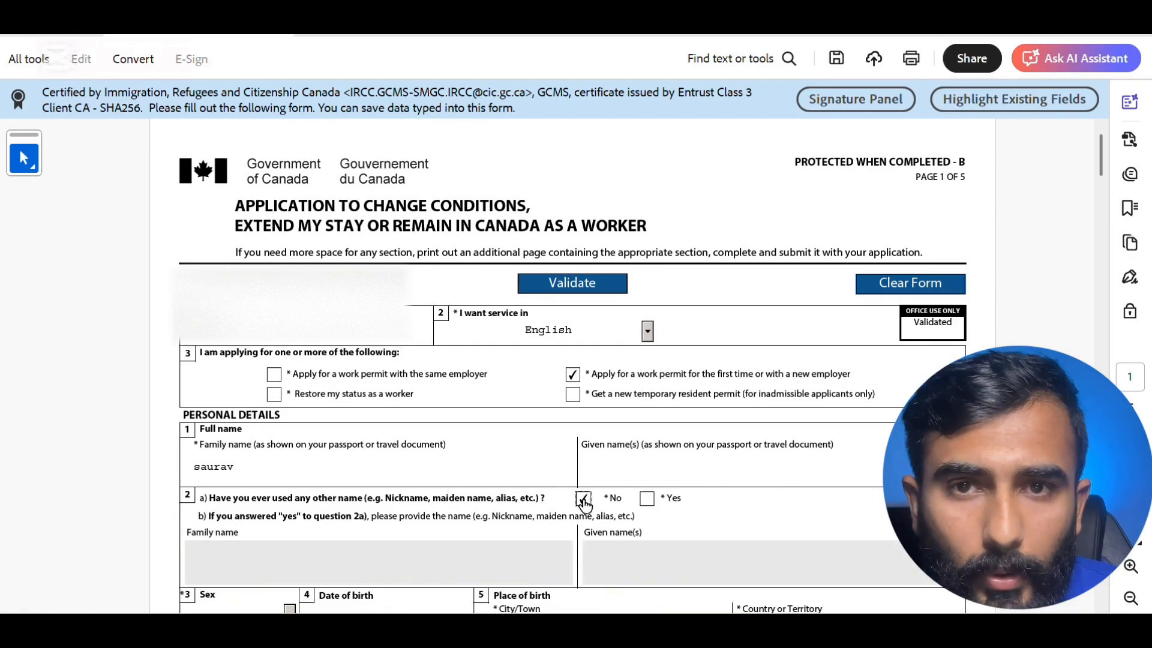
scroll(584, 504, down, 5)
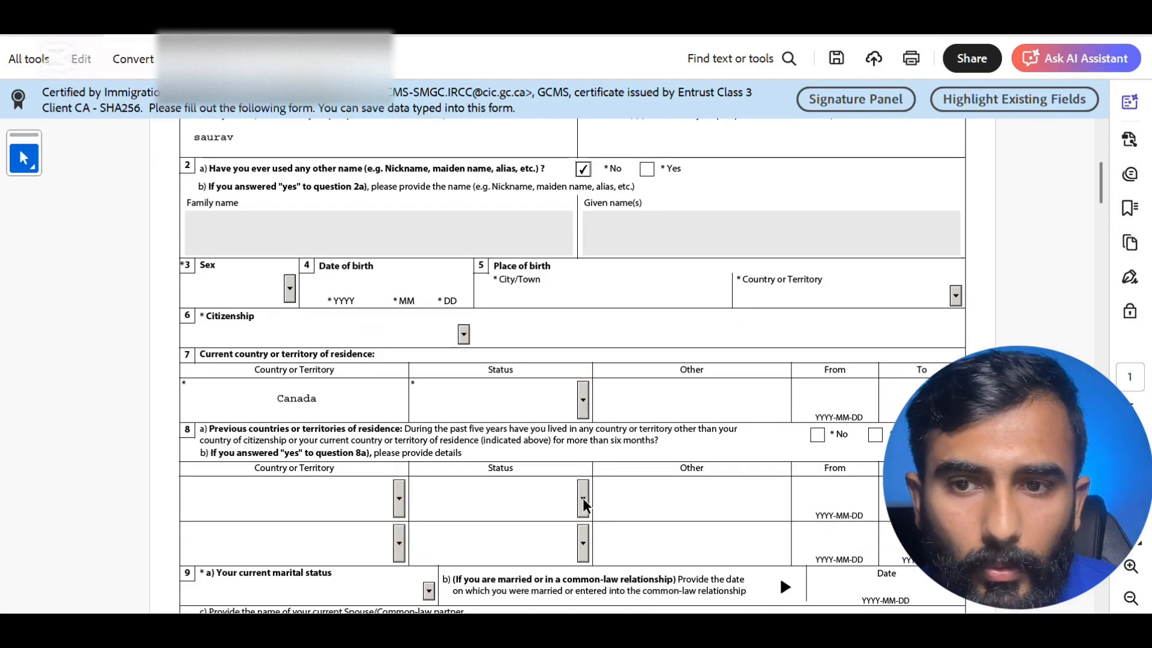
click(290, 292)
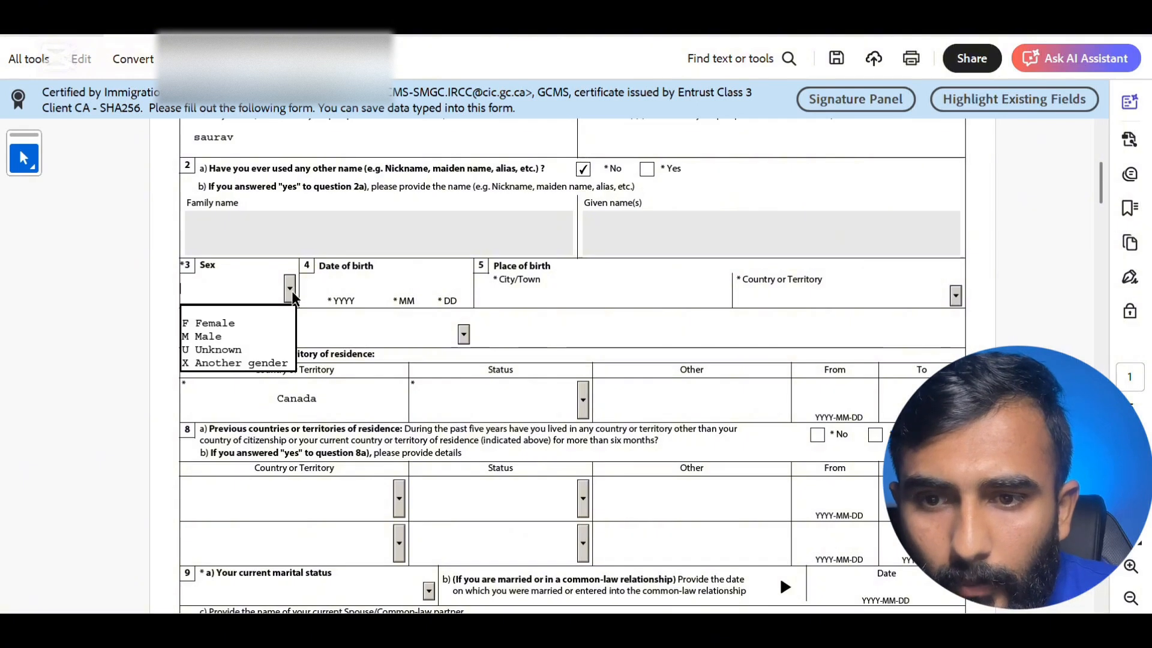
click(275, 336)
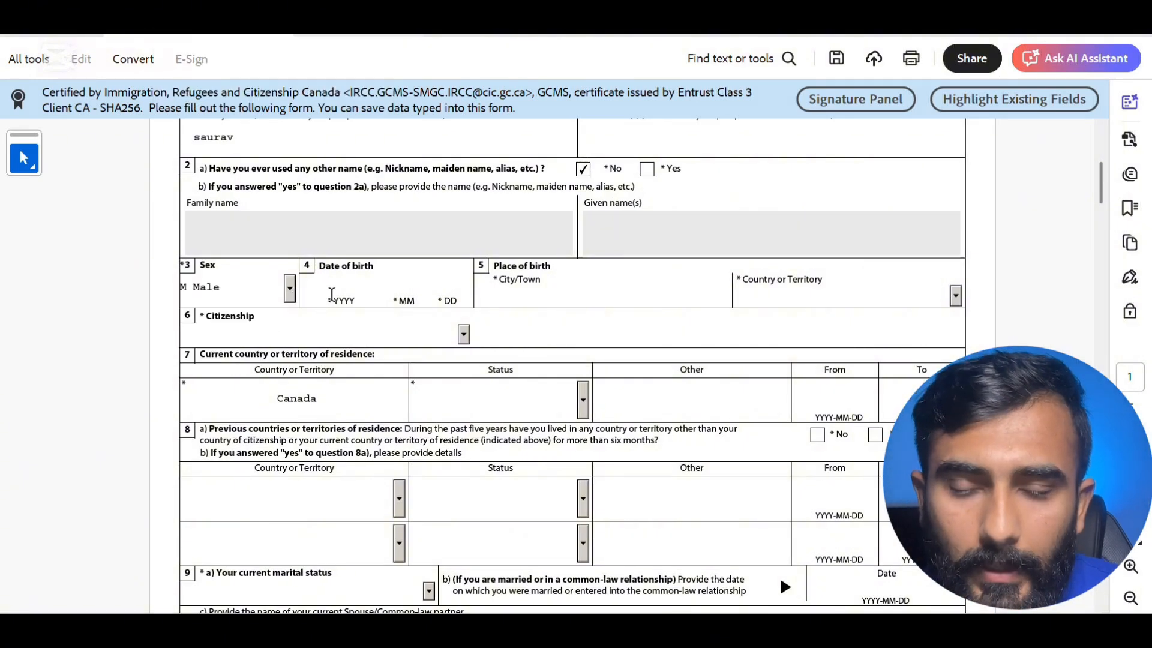
click(332, 295)
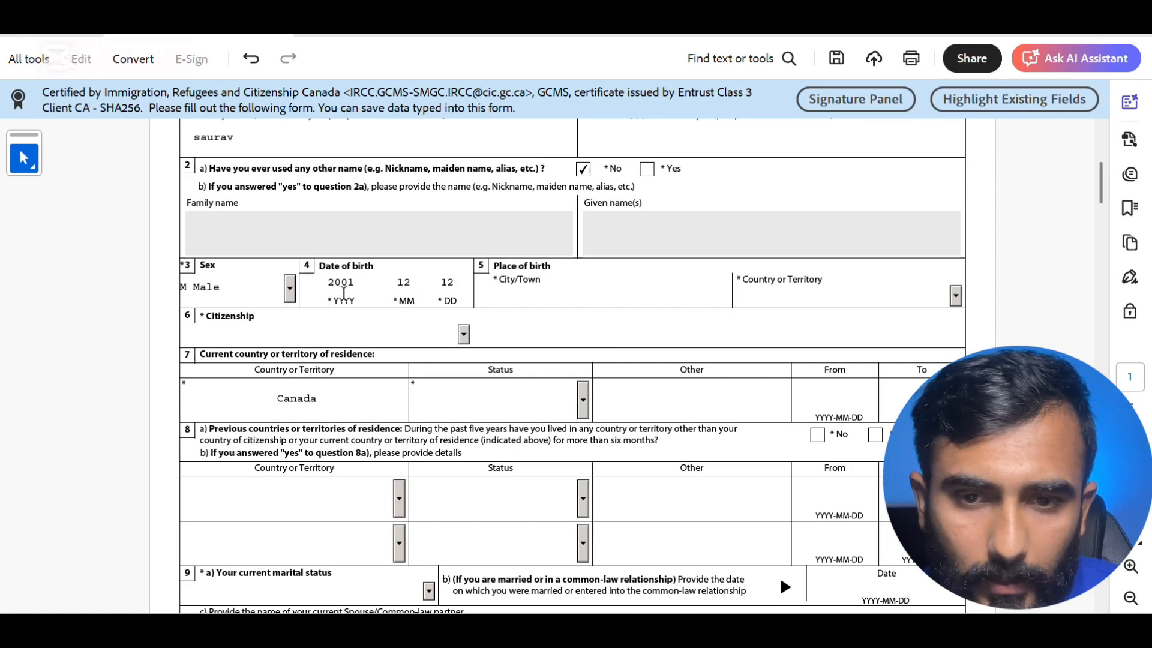
click(515, 295)
text(chan)
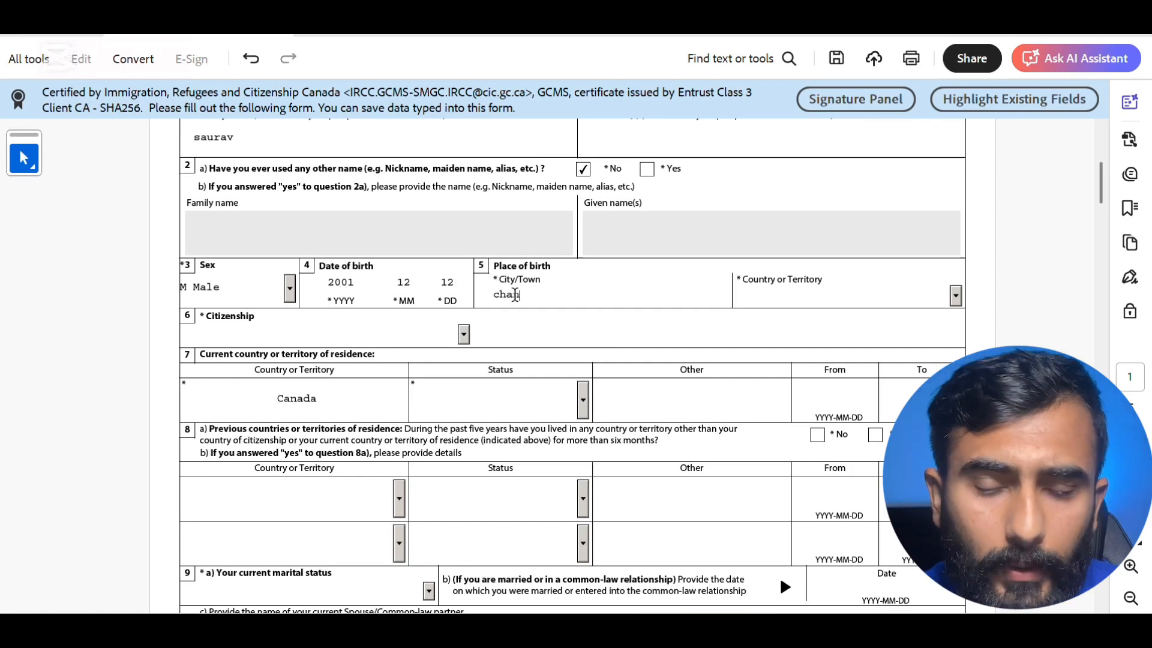
text(digarh)
- Set country of birth and citizenship to India and the Canadian residence status to Student
click(823, 298)
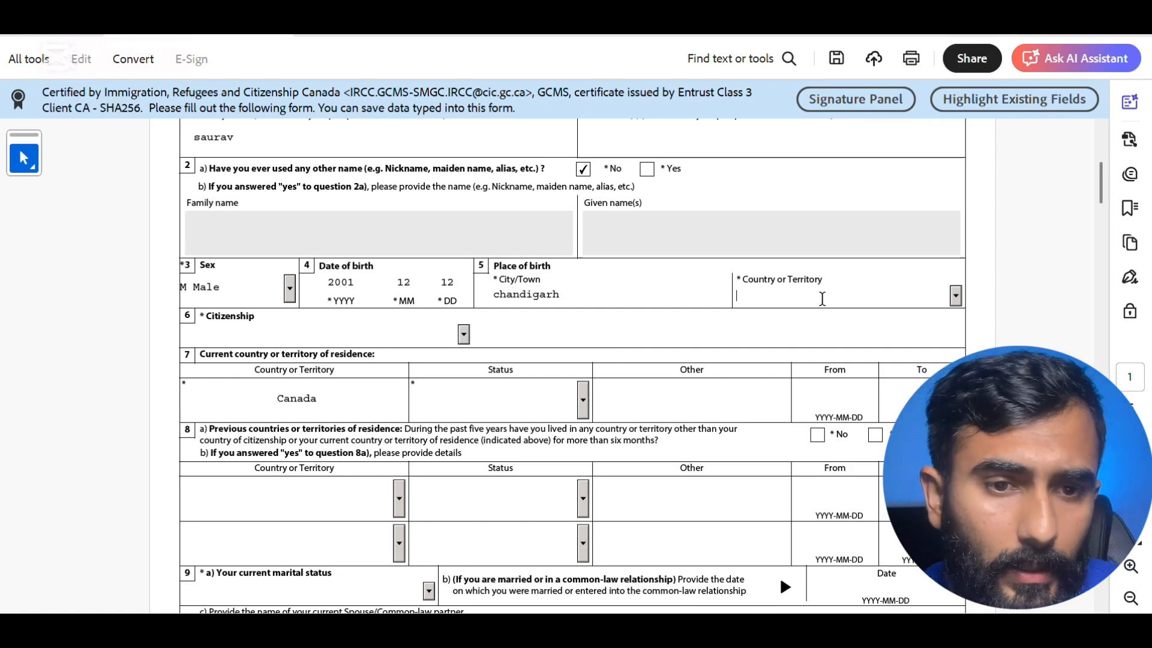
text(ia)
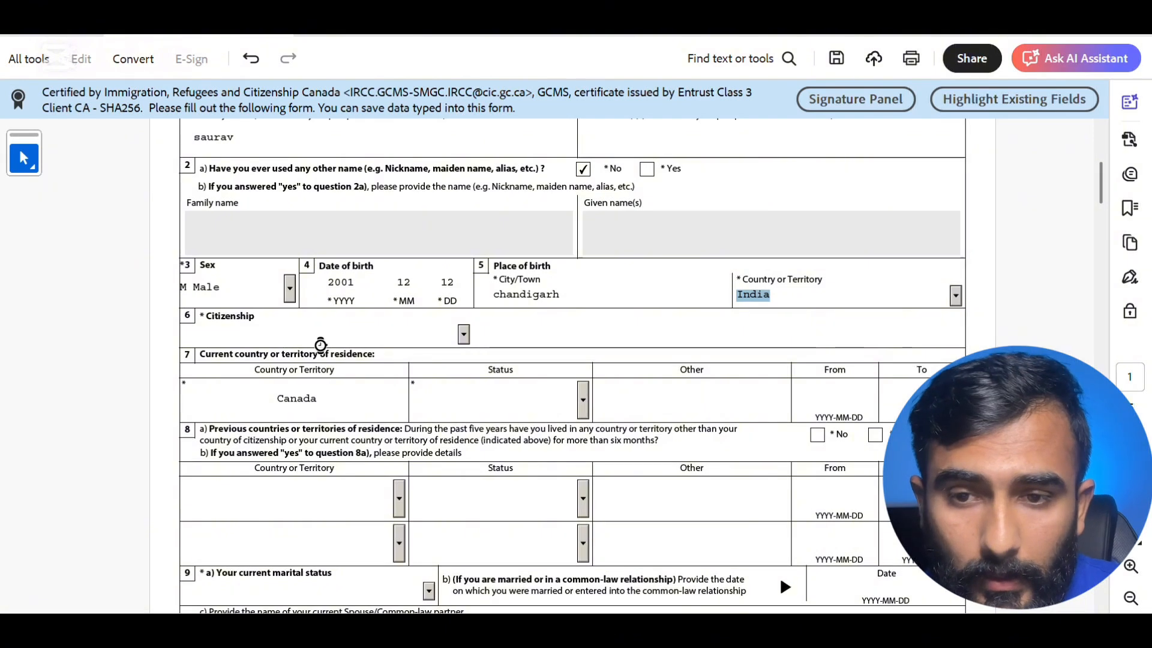
text(n)
click(320, 339)
text(ni)
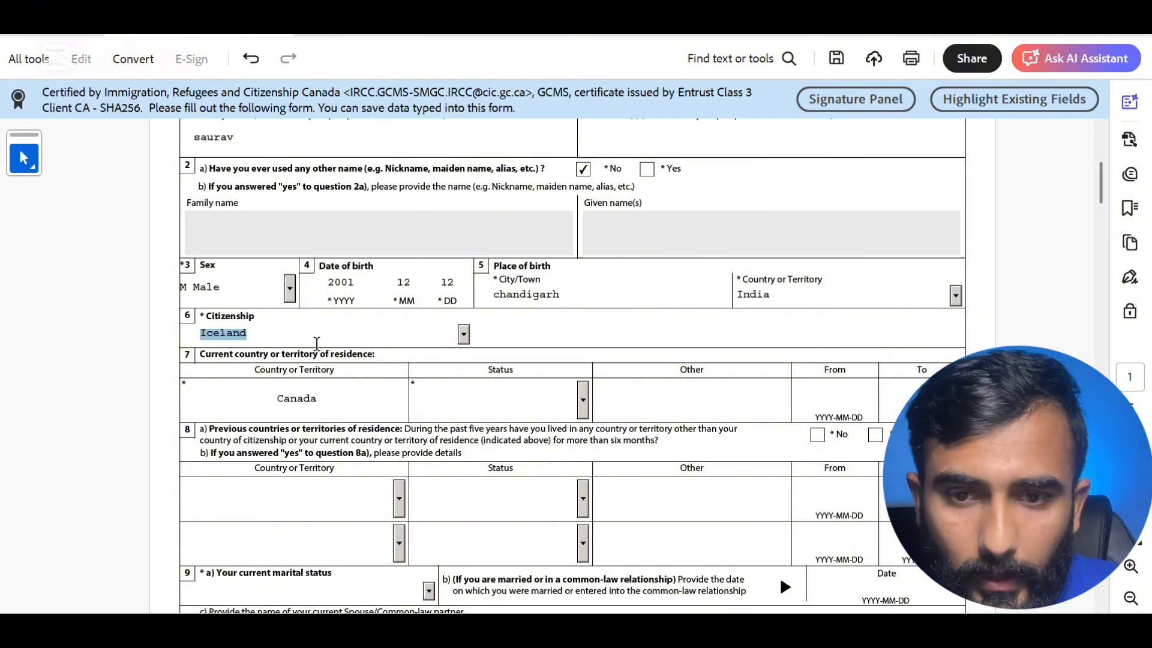
text(ndia)
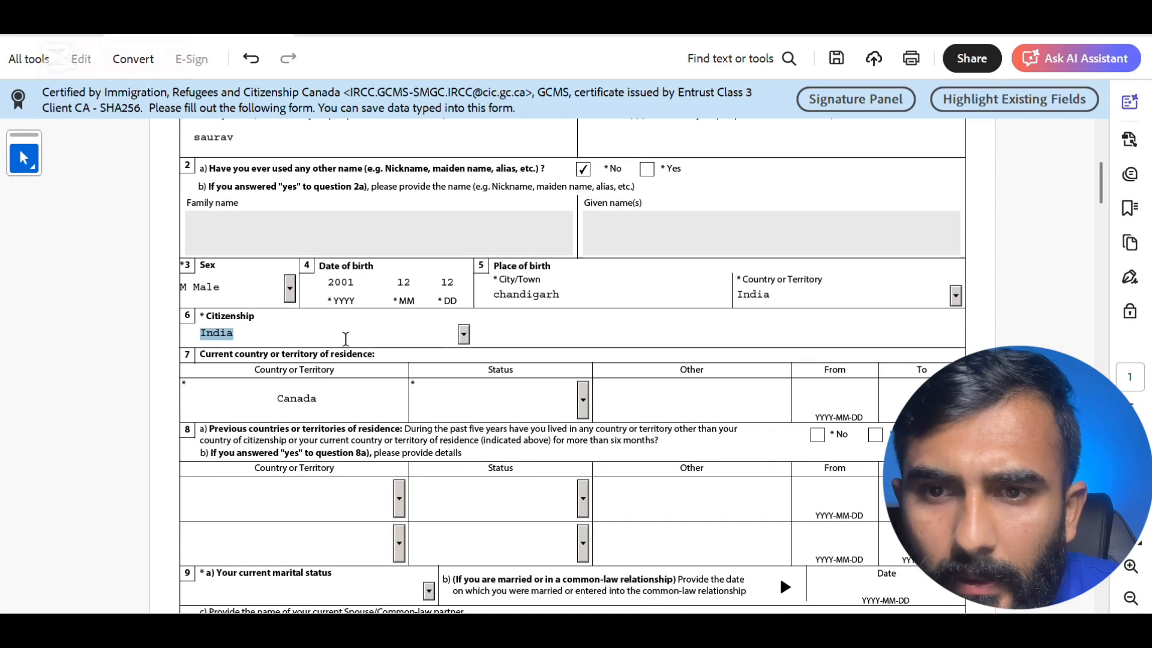
click(585, 400)
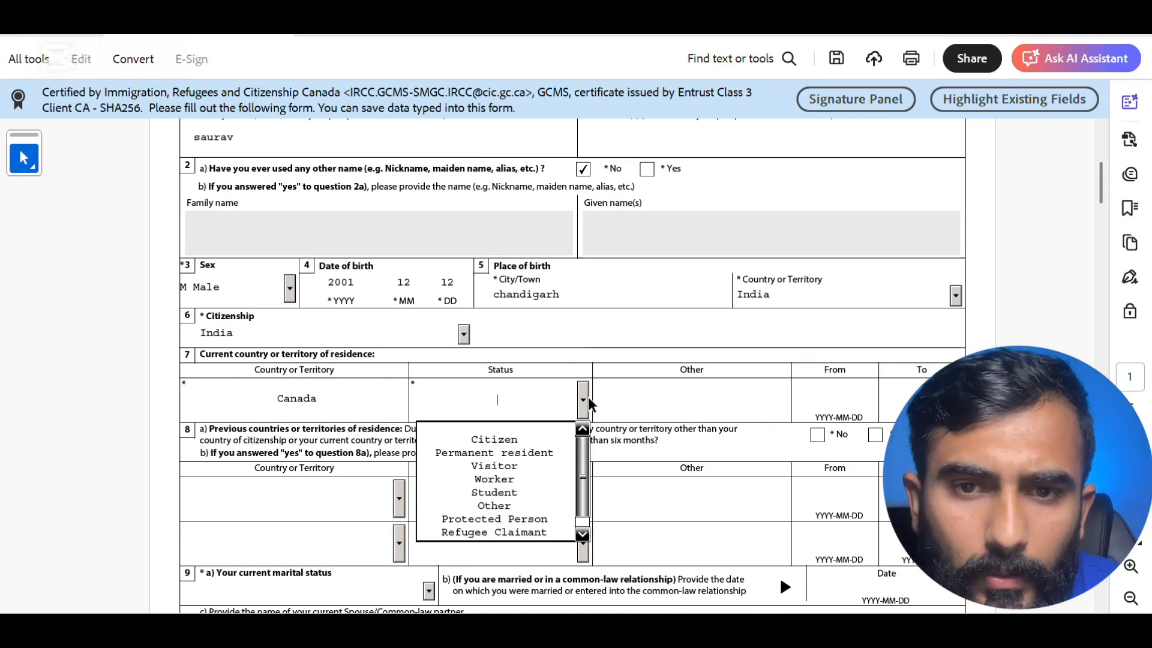
click(530, 496)
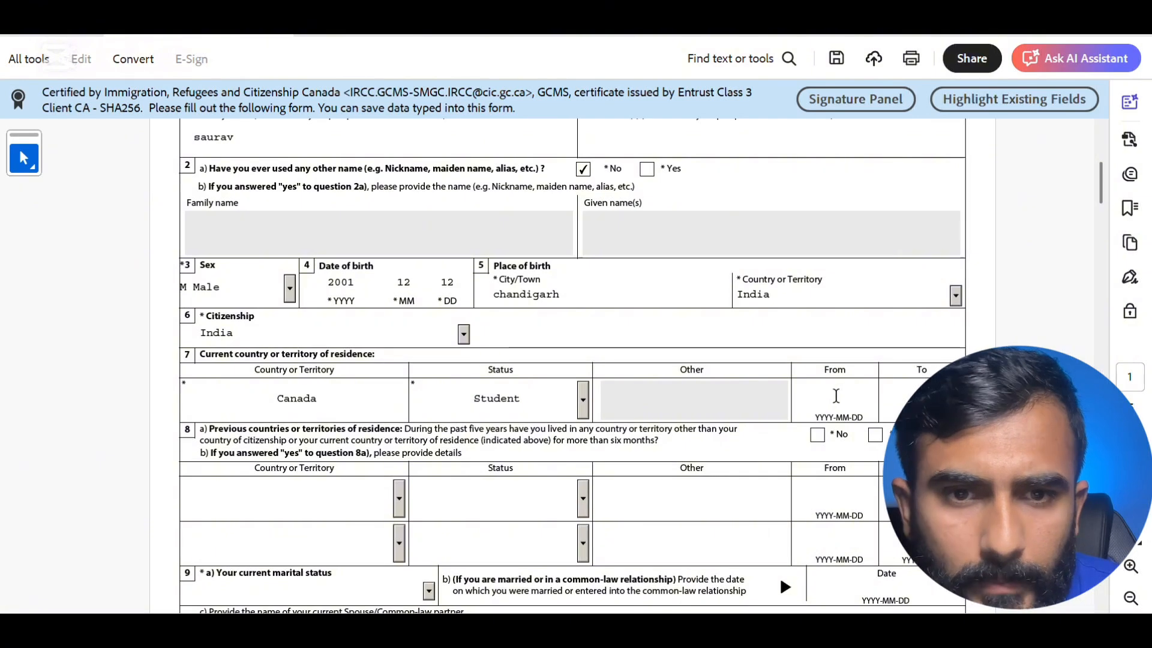
click(837, 396)
- Set the Canadian residence From date to 2024-05-01 with the date picker
click(884, 399)
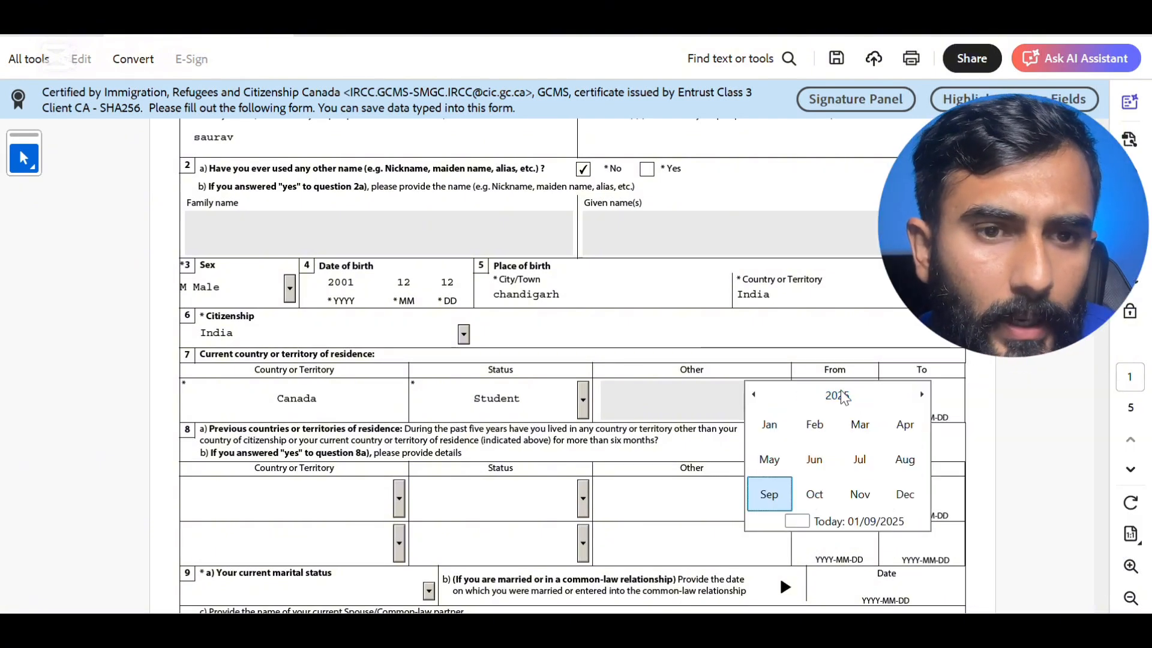
click(839, 395)
click(818, 461)
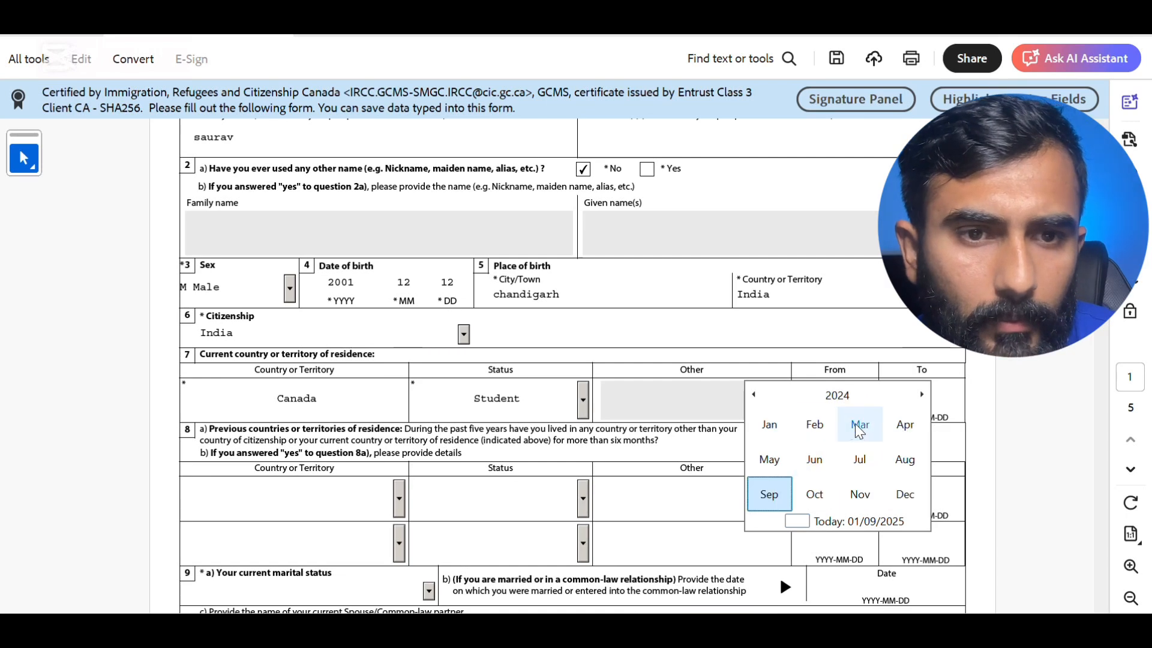
click(770, 463)
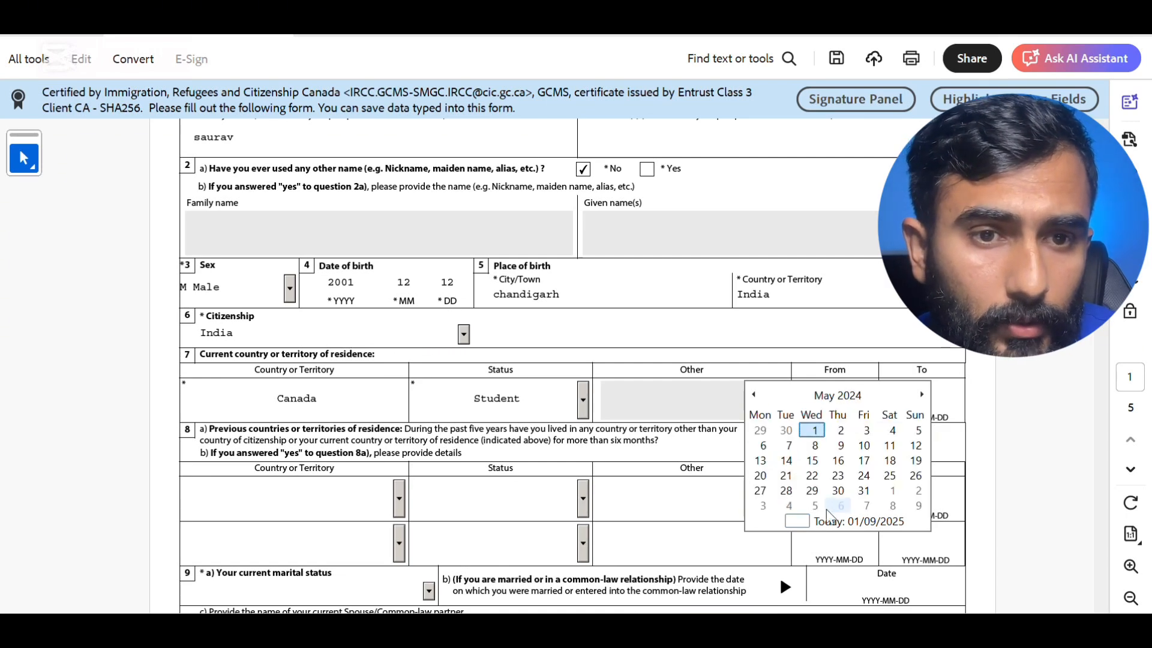
click(815, 431)
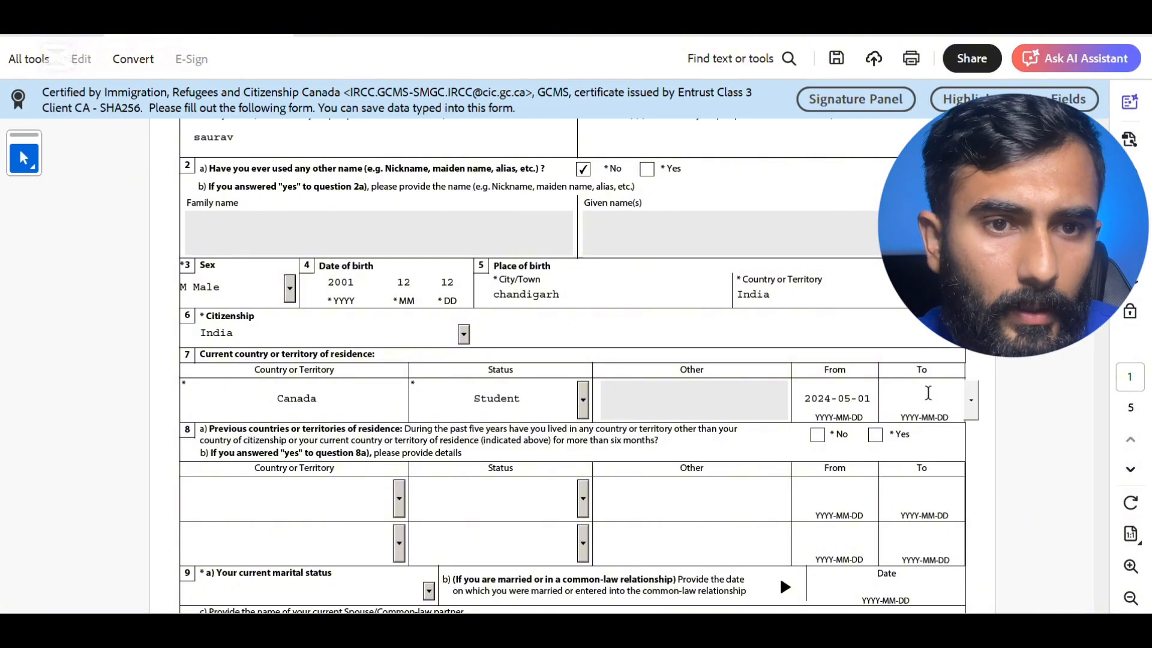
- Set the residence To date to December 2025 and answer No to question 8a
click(924, 395)
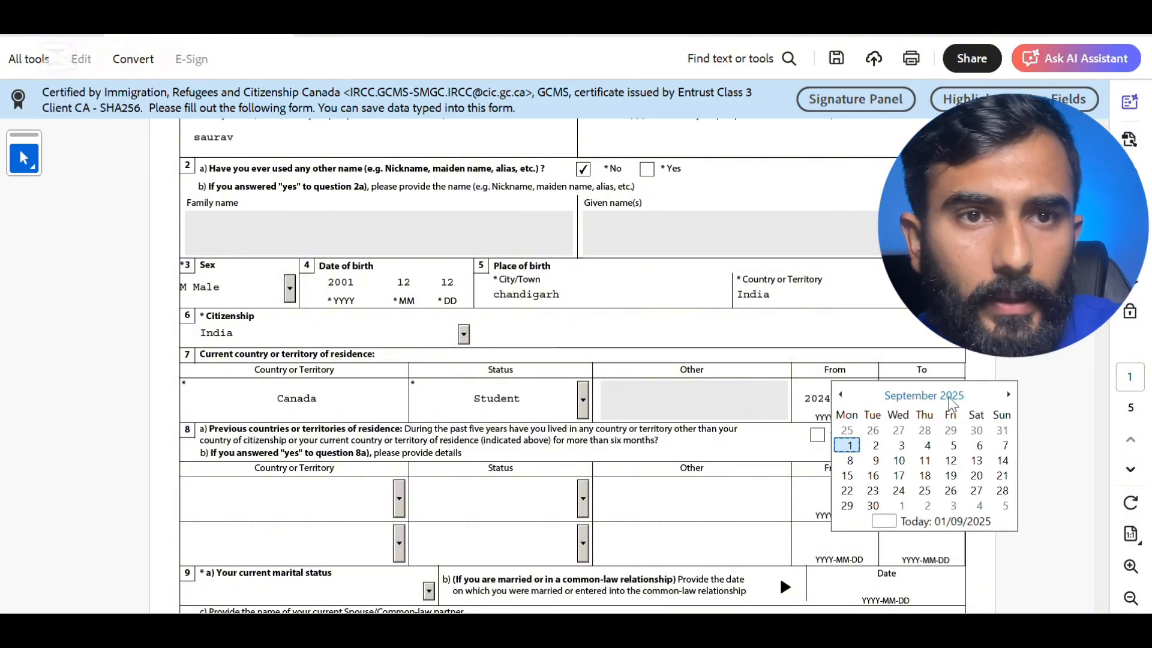
click(953, 397)
click(980, 484)
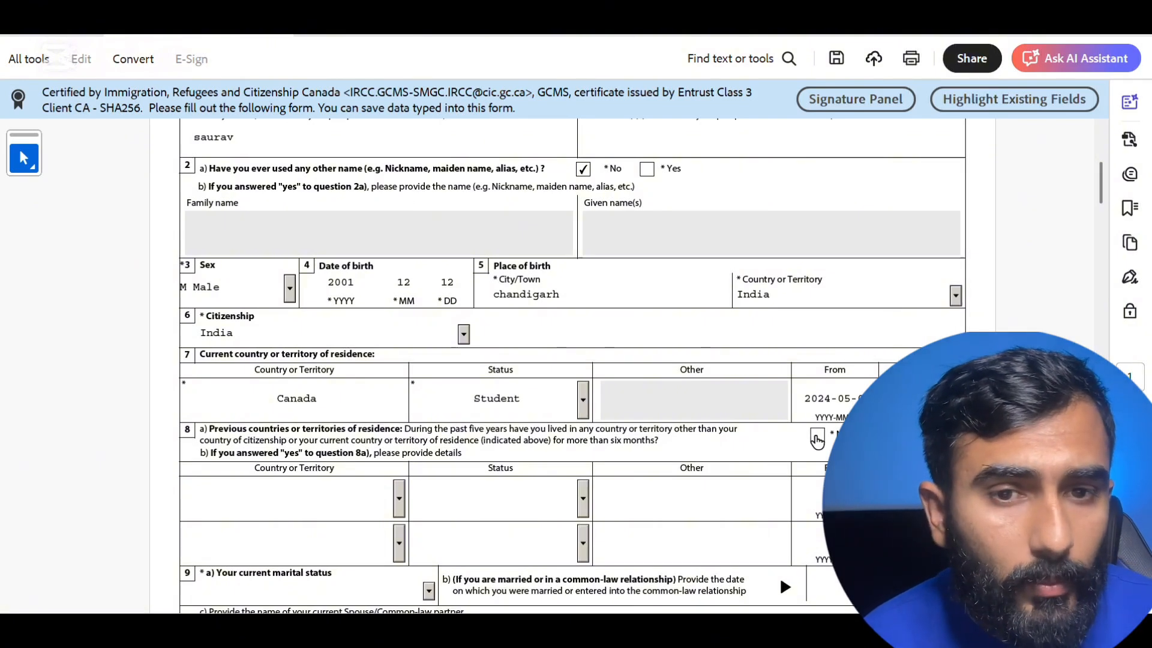
click(817, 438)
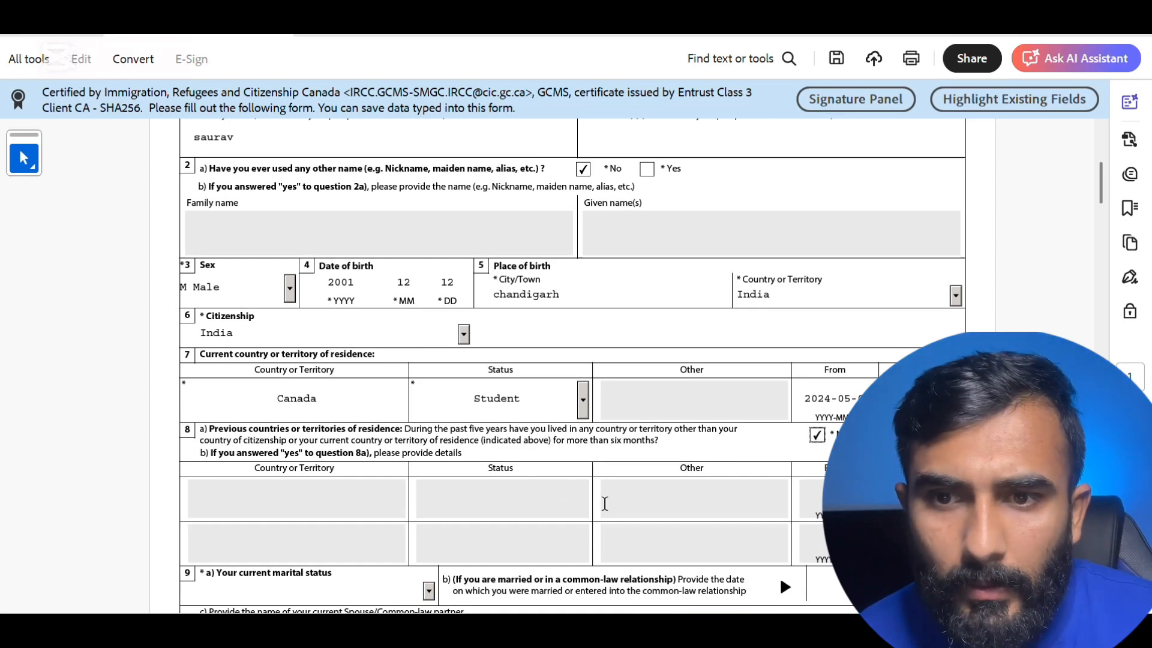
- Set marital status to Single, briefly trying Married before switching back
scroll(604, 504, down, 5)
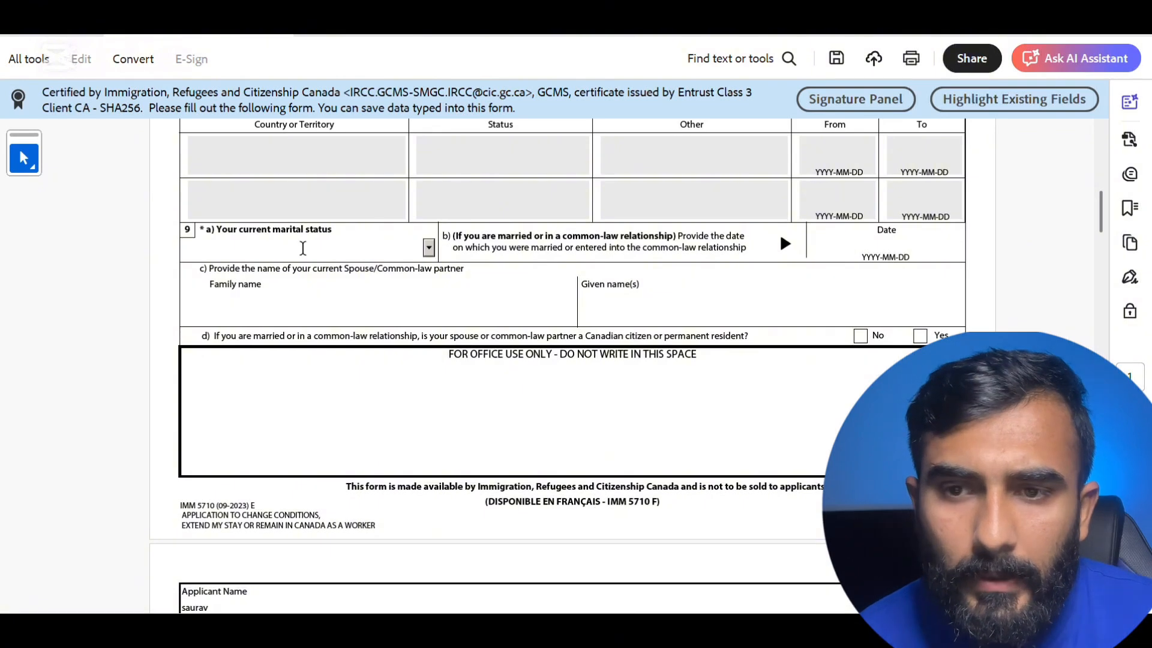
click(427, 248)
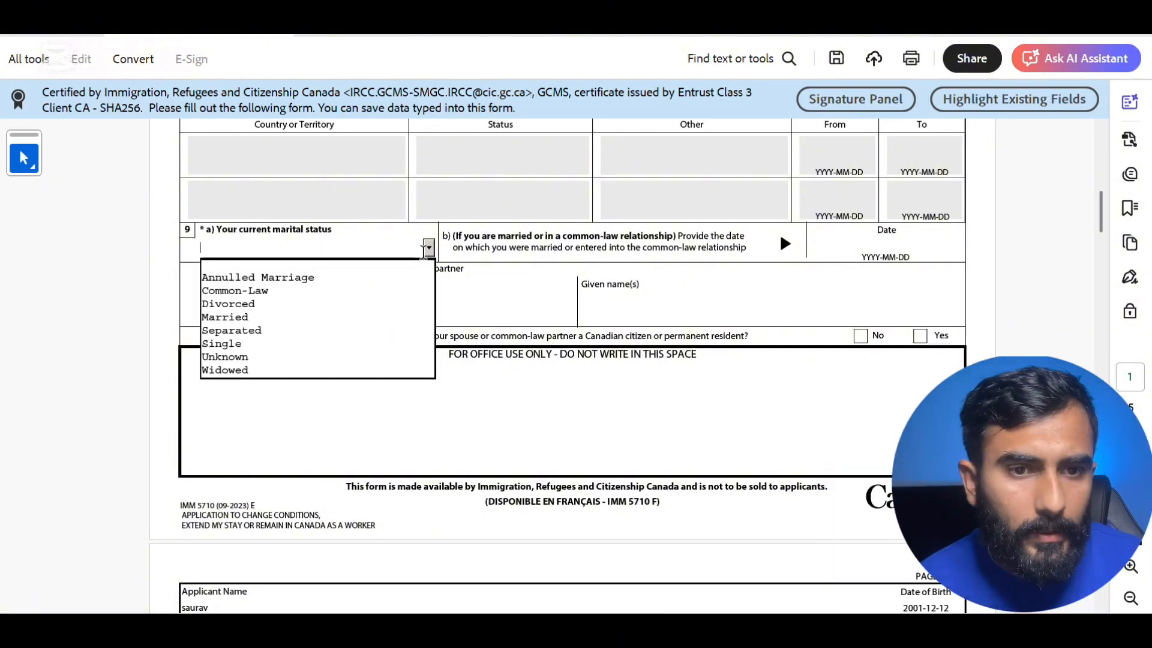
click(367, 346)
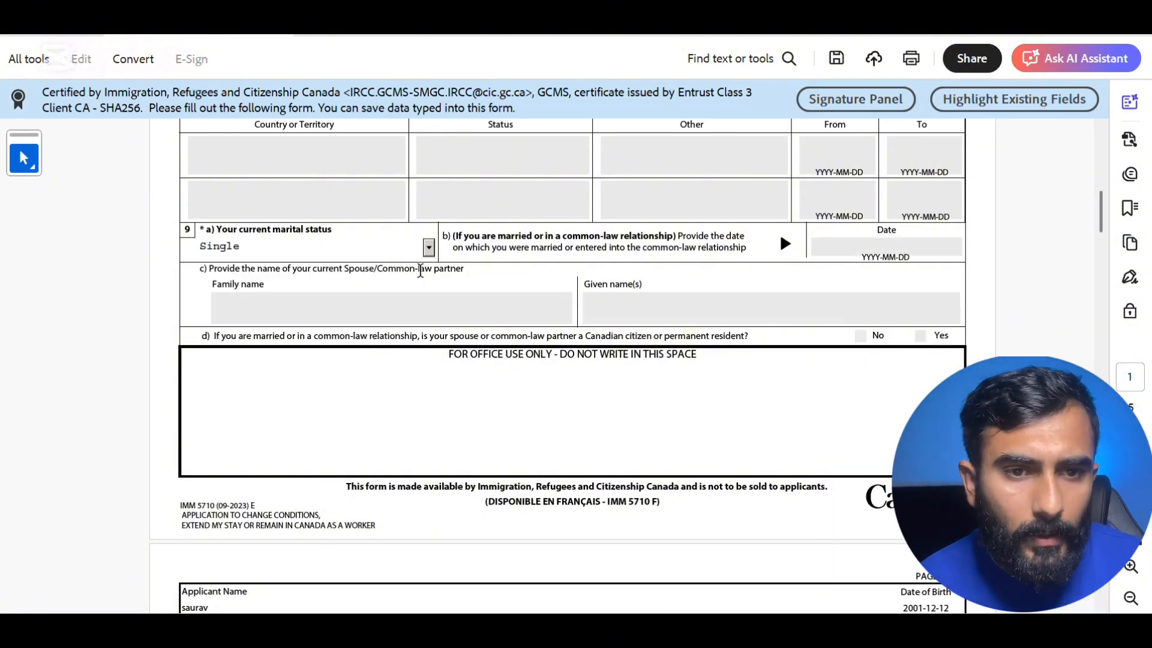
click(427, 254)
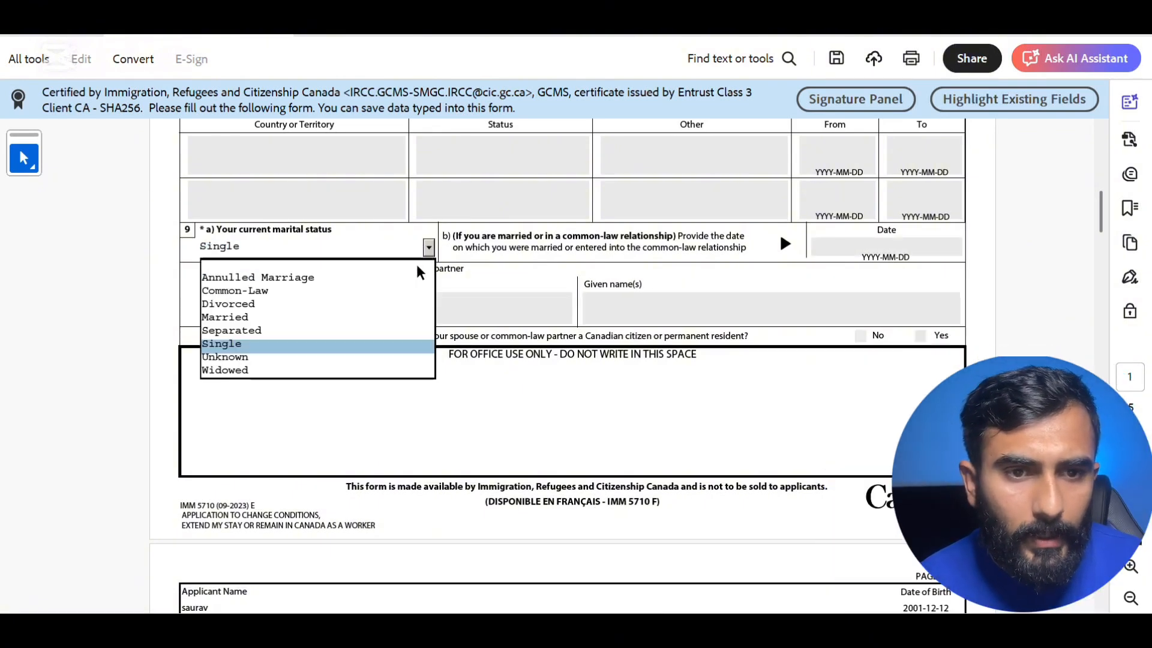
click(394, 318)
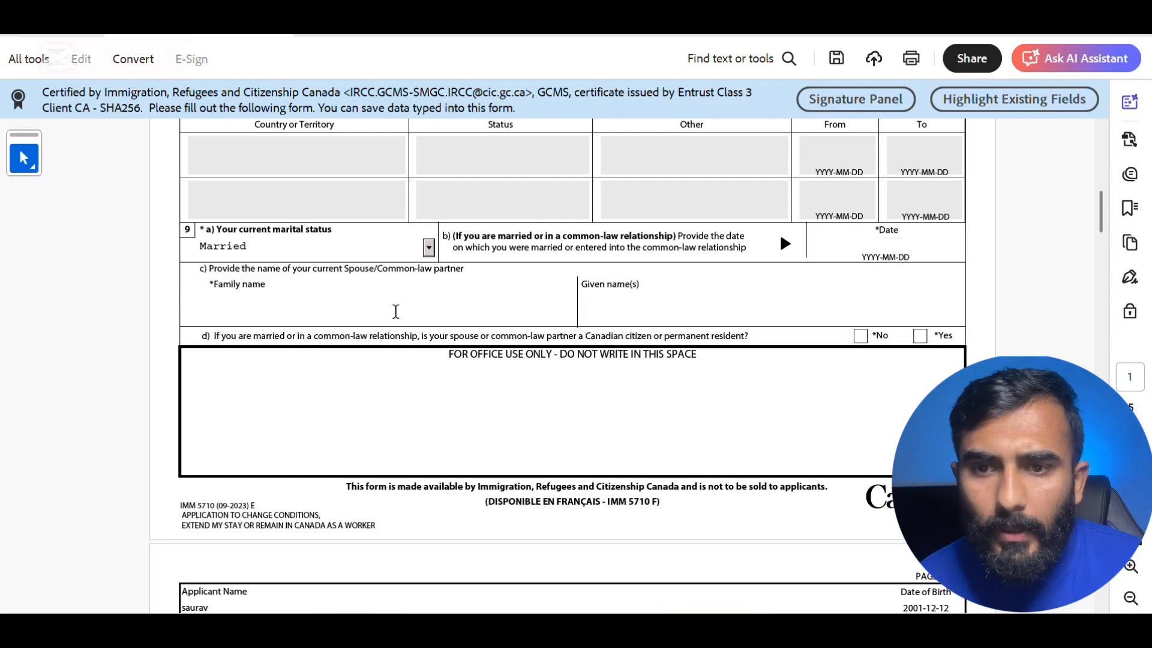
click(429, 247)
click(396, 343)
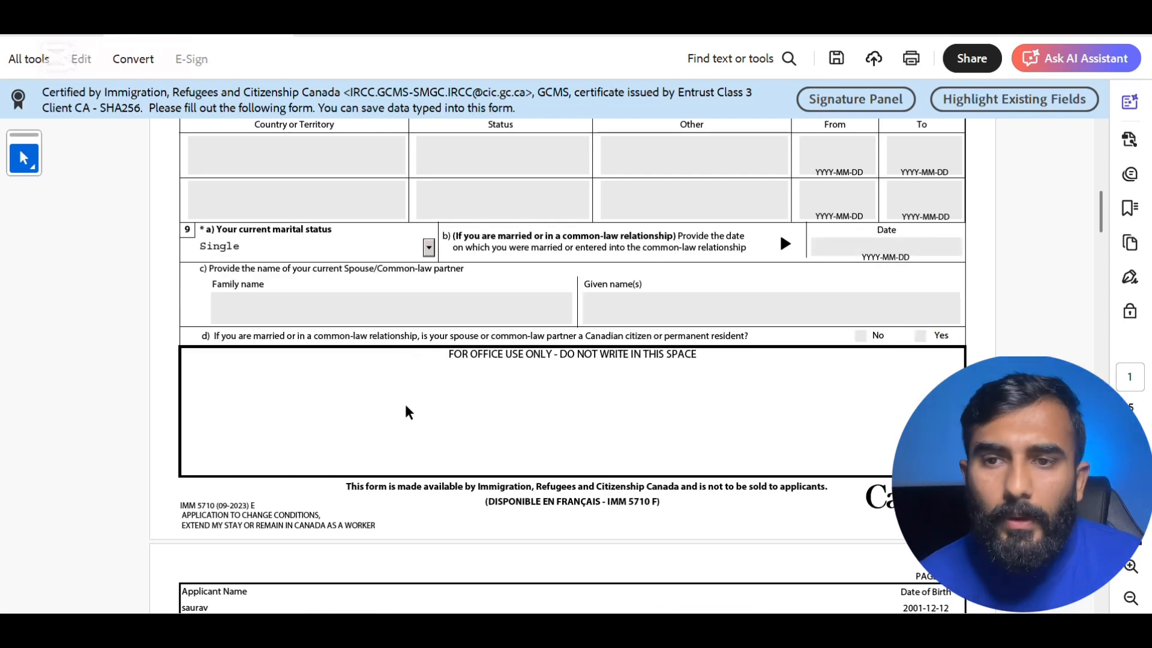
- Answer No to question 10a on page 2 about any previous marriage
scroll(407, 411, down, 5)
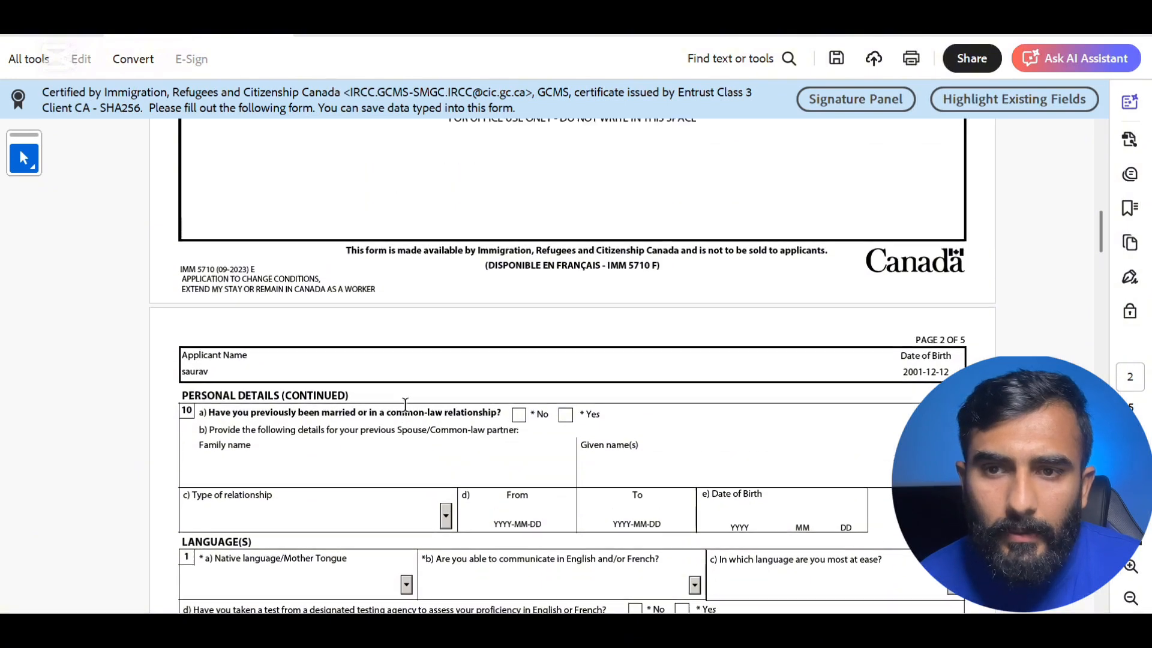
scroll(406, 405, down, 1)
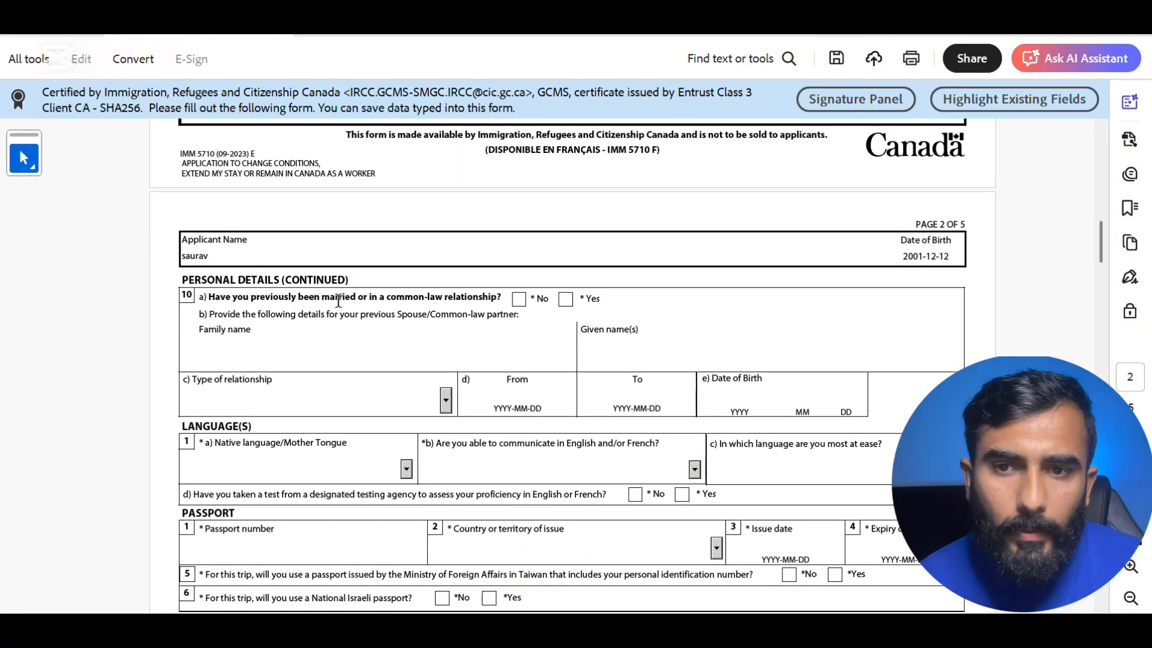
click(519, 300)
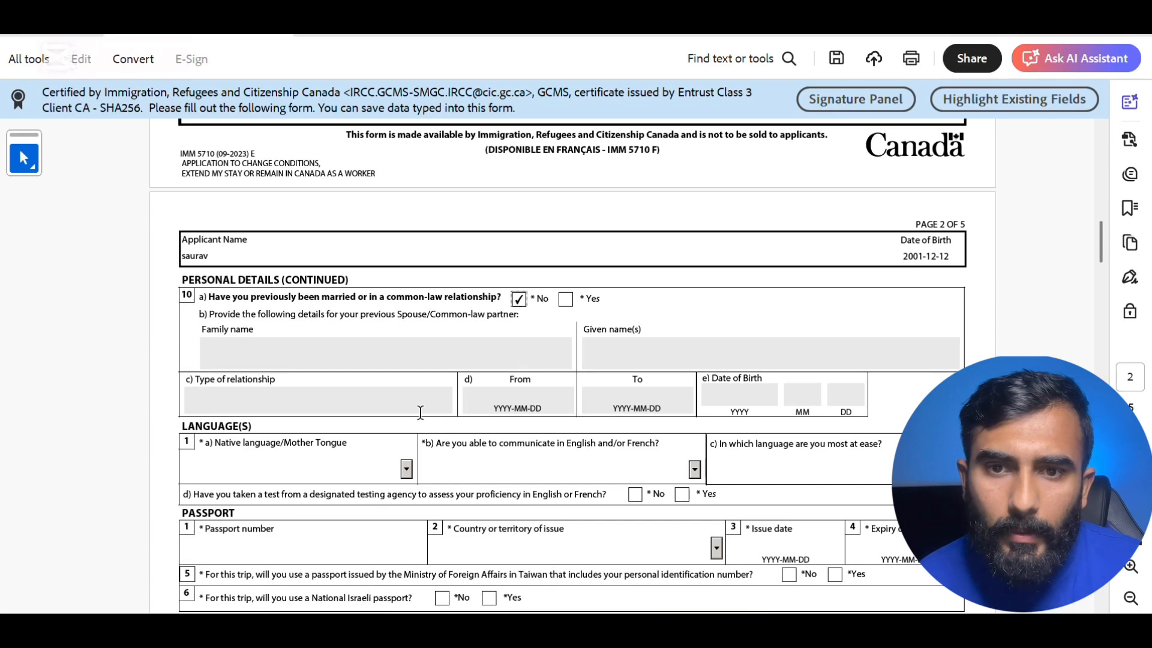
scroll(420, 411, down, 3)
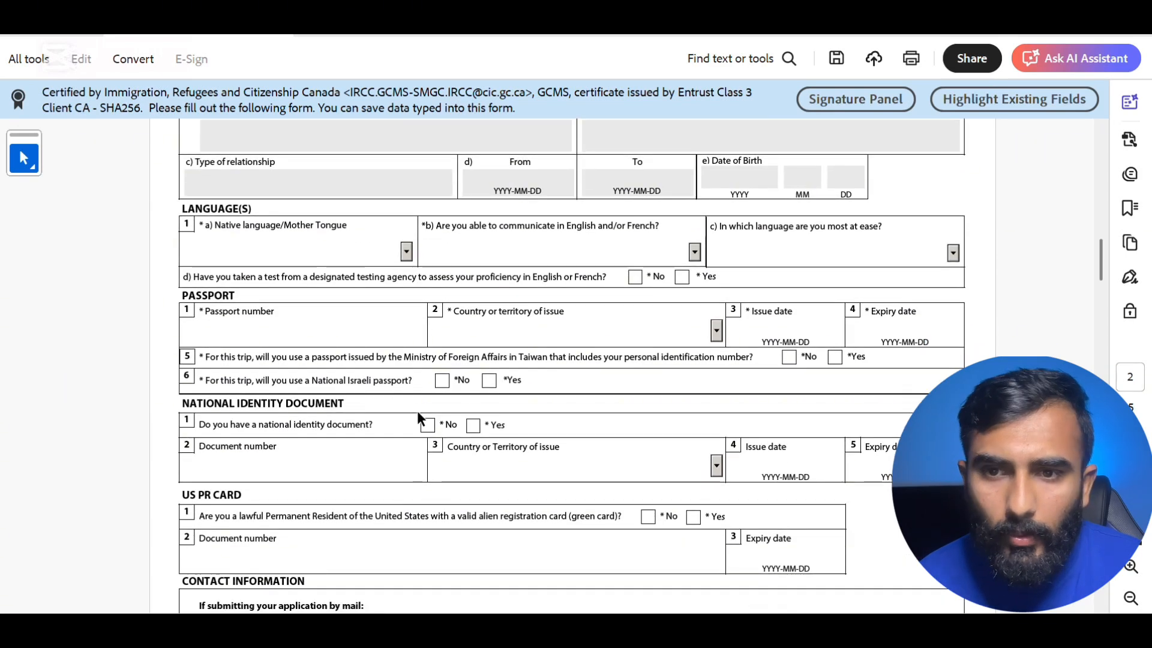
- Choose Punjabi as the native language
click(407, 251)
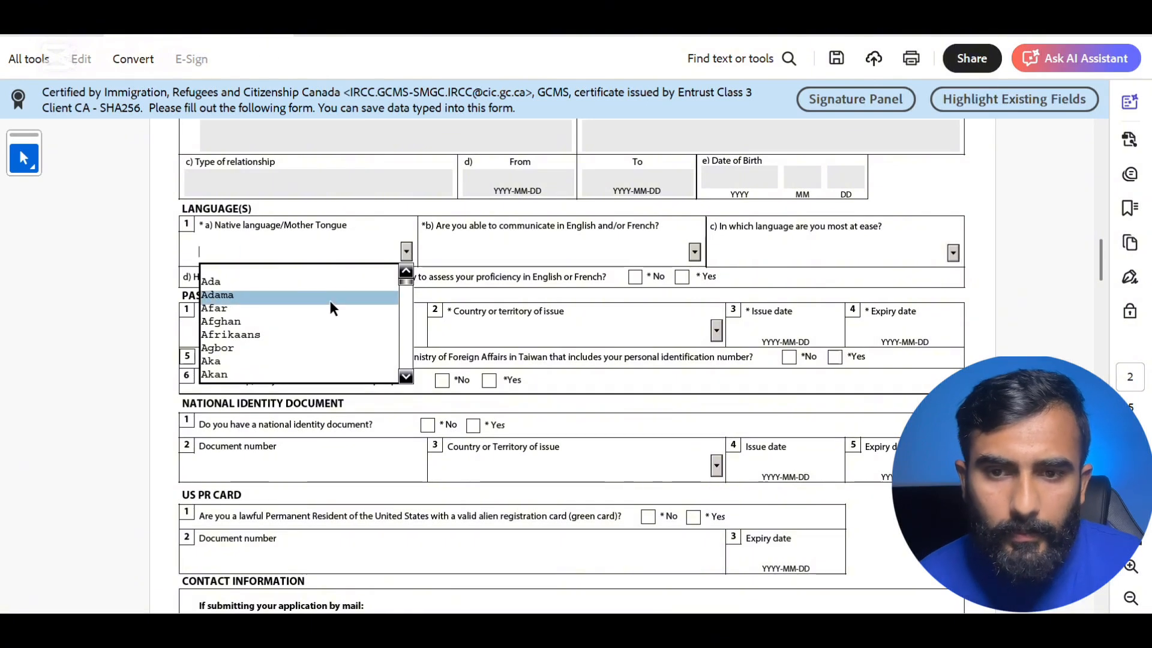
key(p)
key(Down)
key(Down)
key(Down)
key(Down)
key(Down)
key(Down)
key(Down)
key(Down)
key(Down)
key(Down)
key(Down)
key(Down)
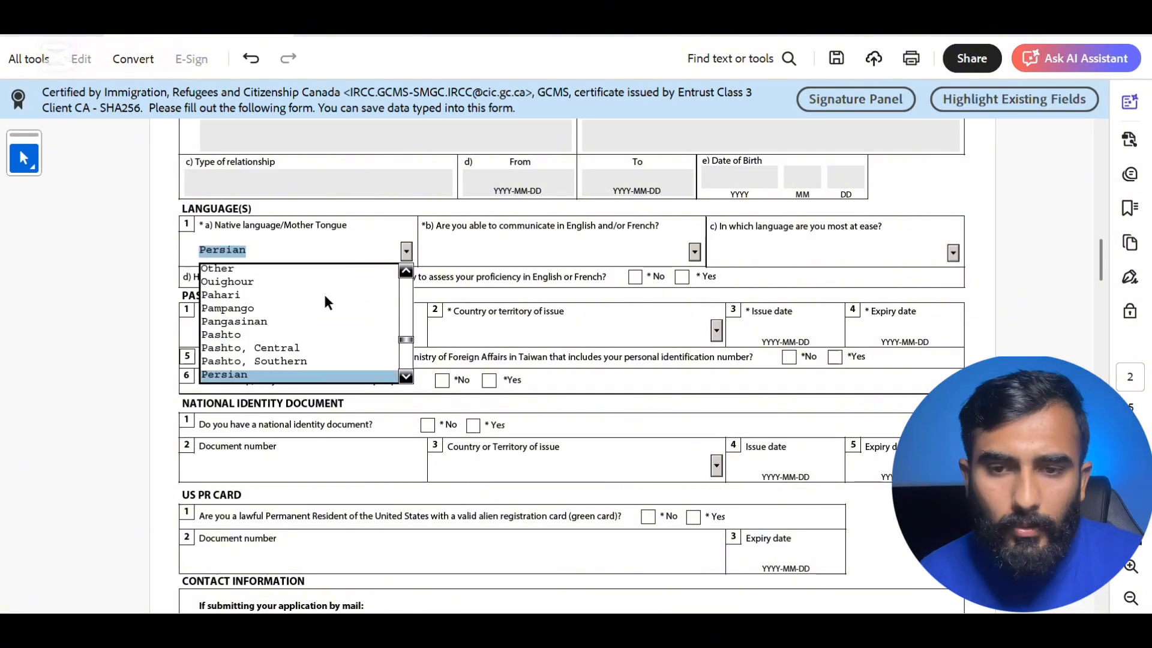
key(Down)
key(Down)
key(Down)
key(Down)
key(Down)
key(Down)
key(Down)
key(Down)
key(Down)
key(Down)
key(Down)
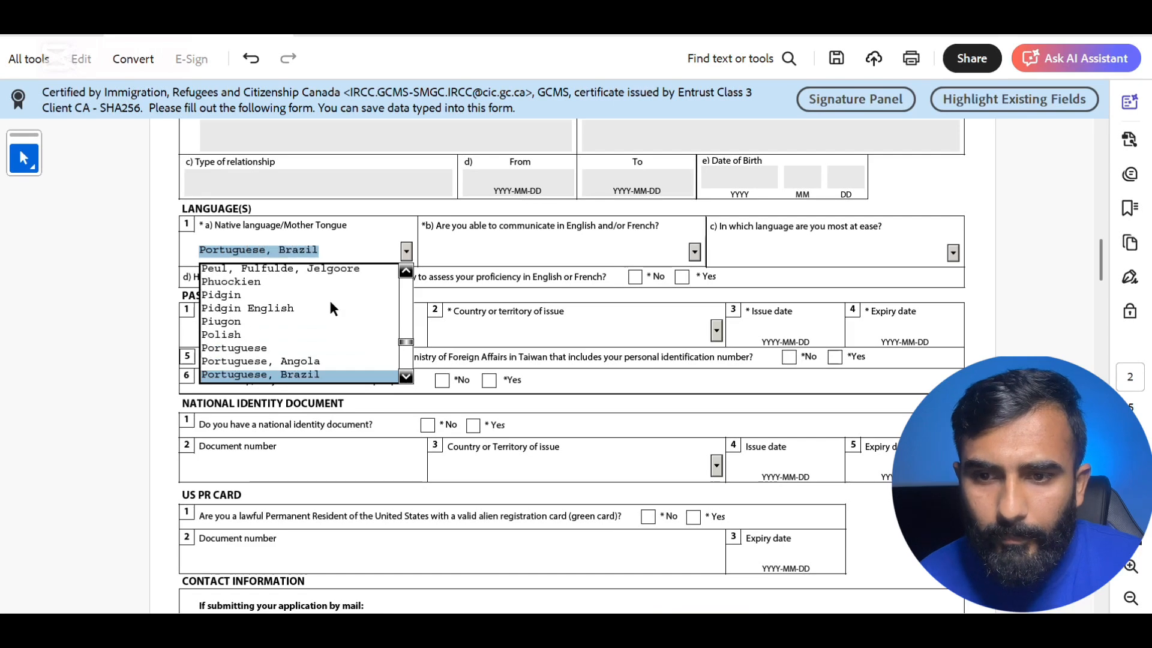
key(Up)
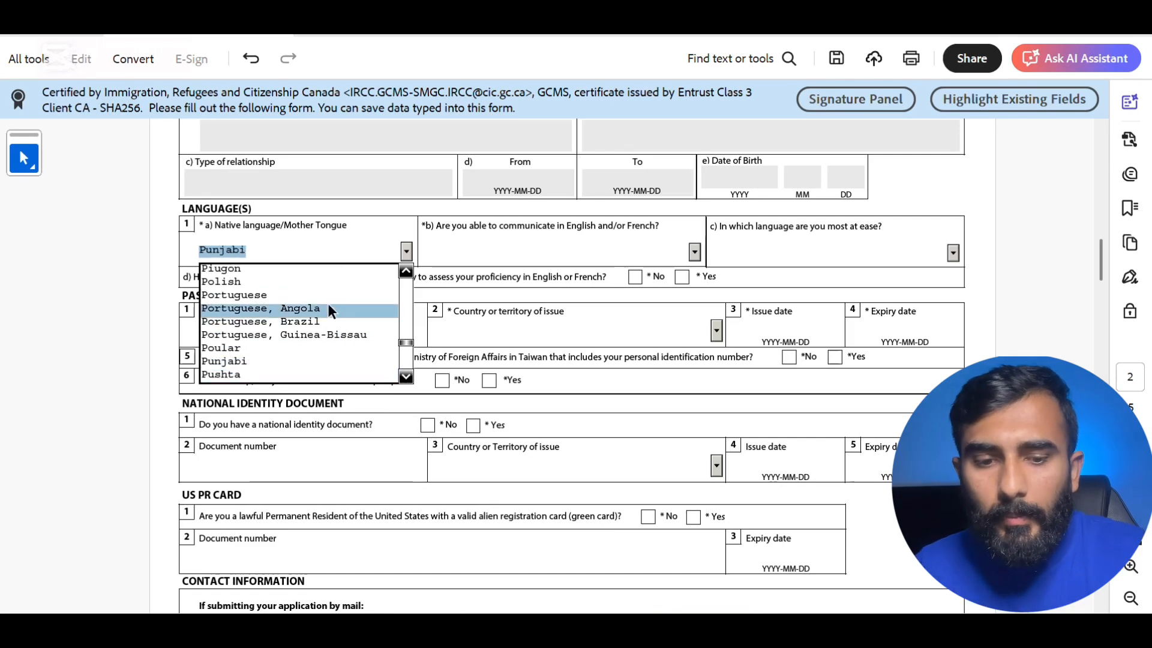
click(310, 359)
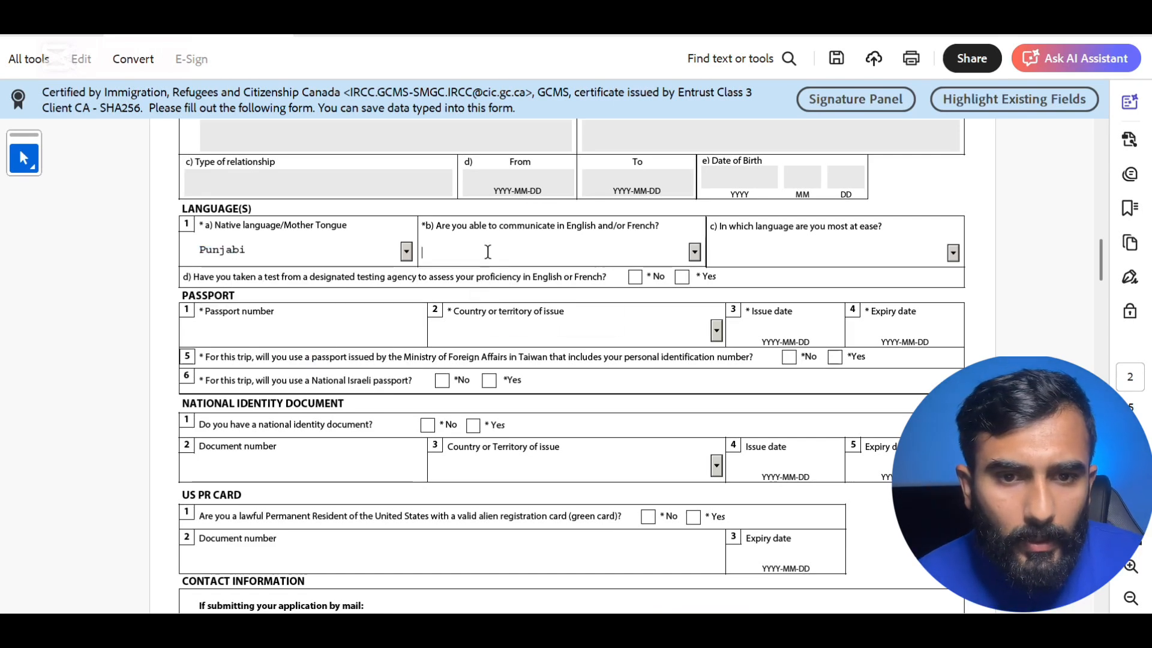
- Choose English for question b and answer Yes to the language proficiency test question
click(696, 254)
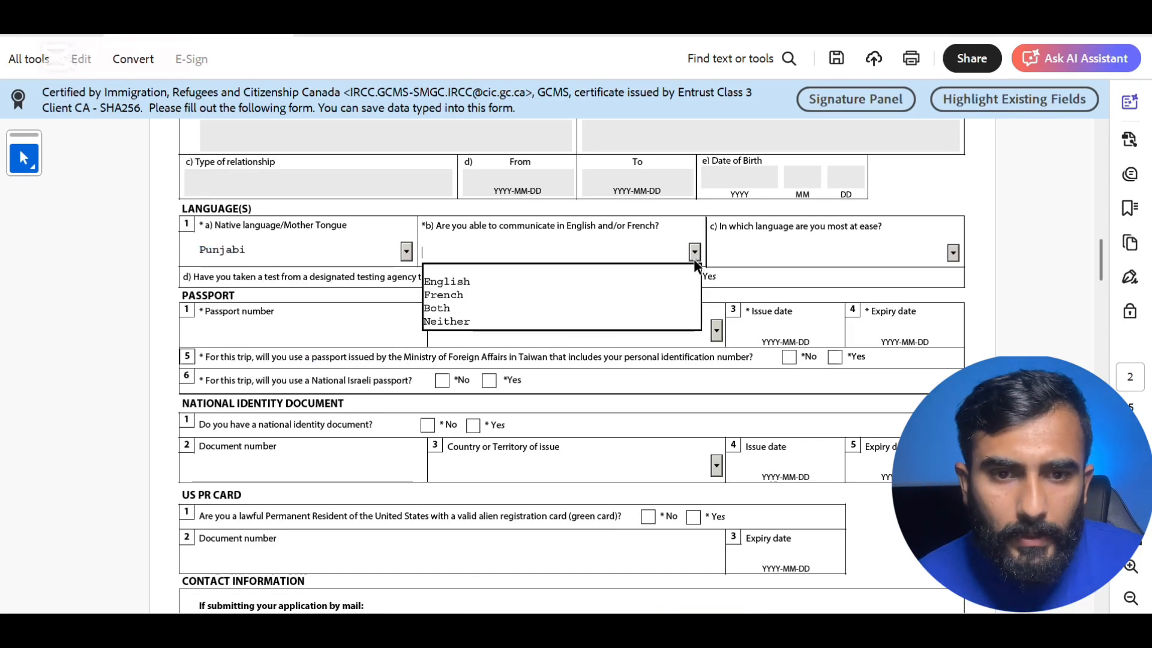
click(640, 282)
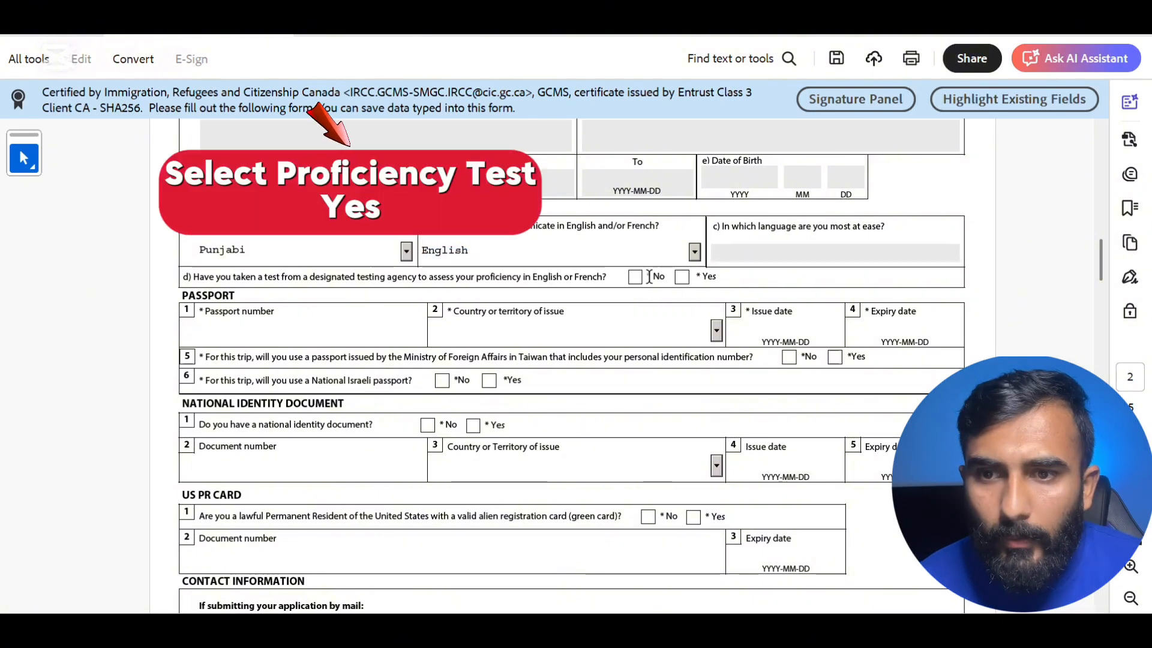
click(682, 277)
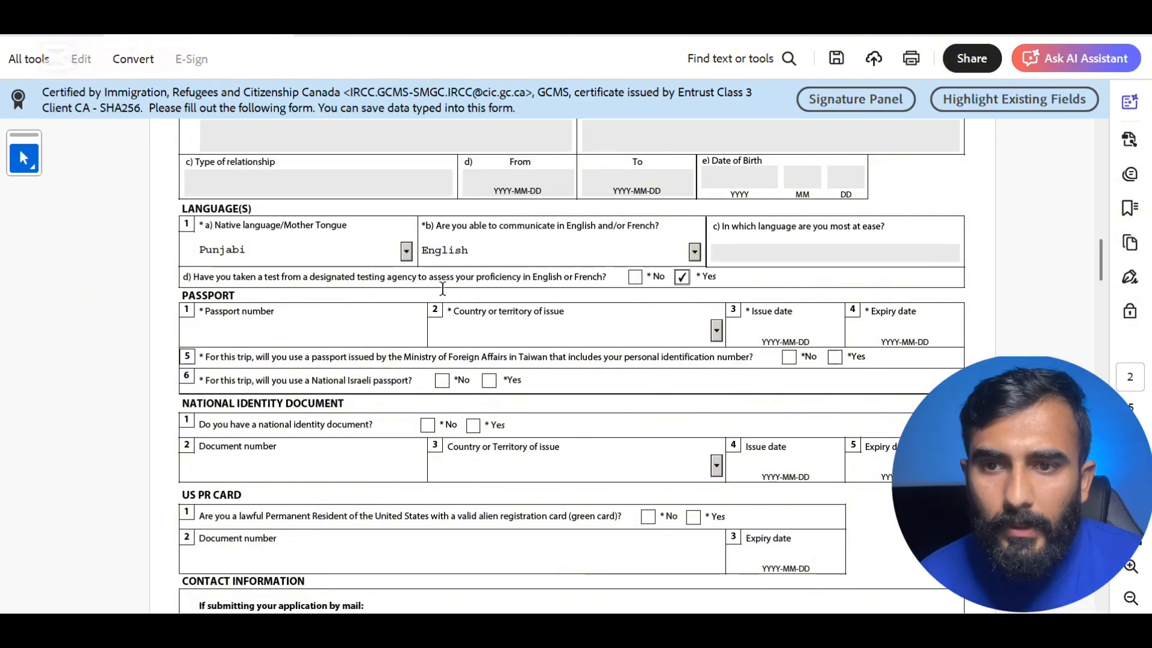
- Enter the passport number, country IND (India), and issue date 2019-06-08
click(315, 335)
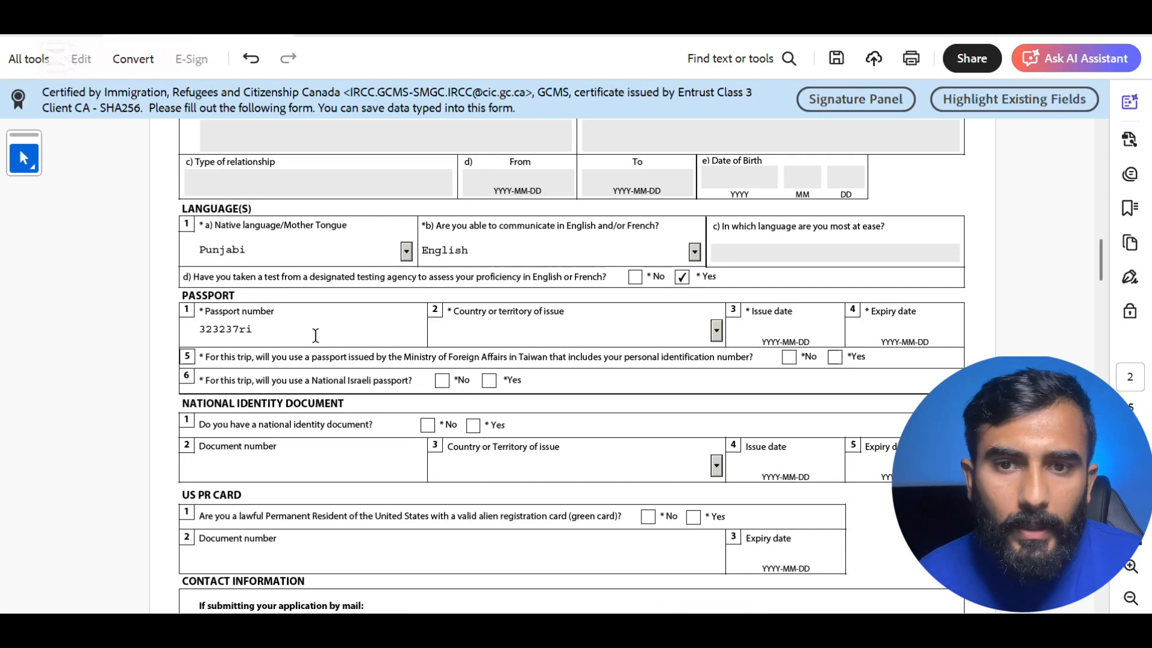
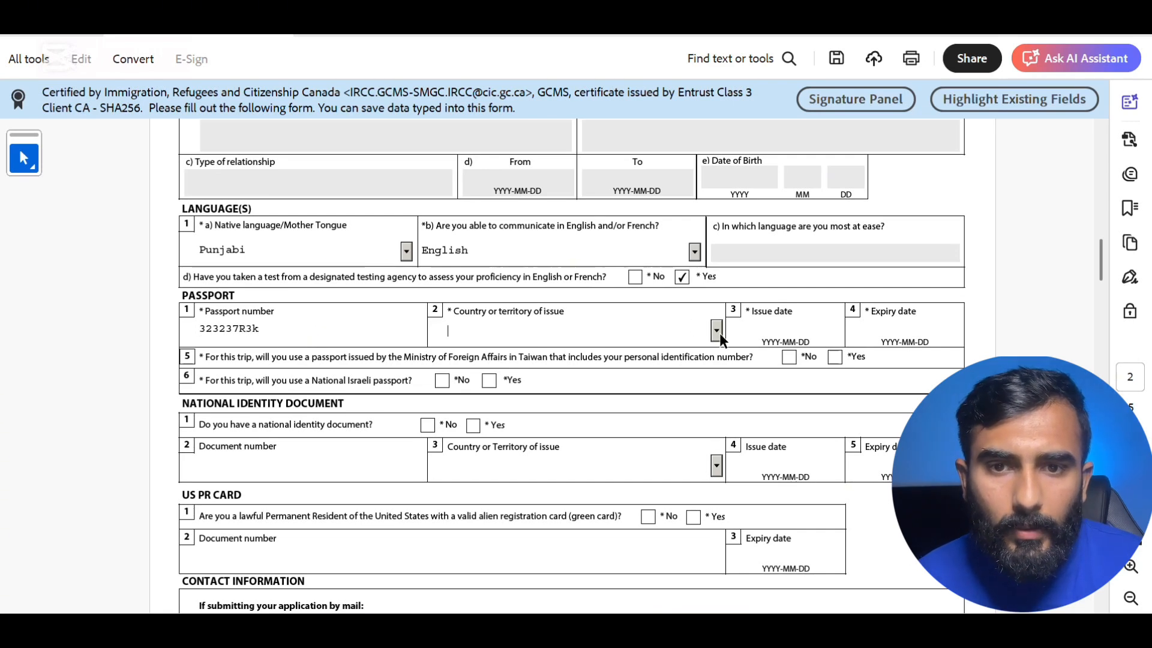
click(716, 330)
click(787, 330)
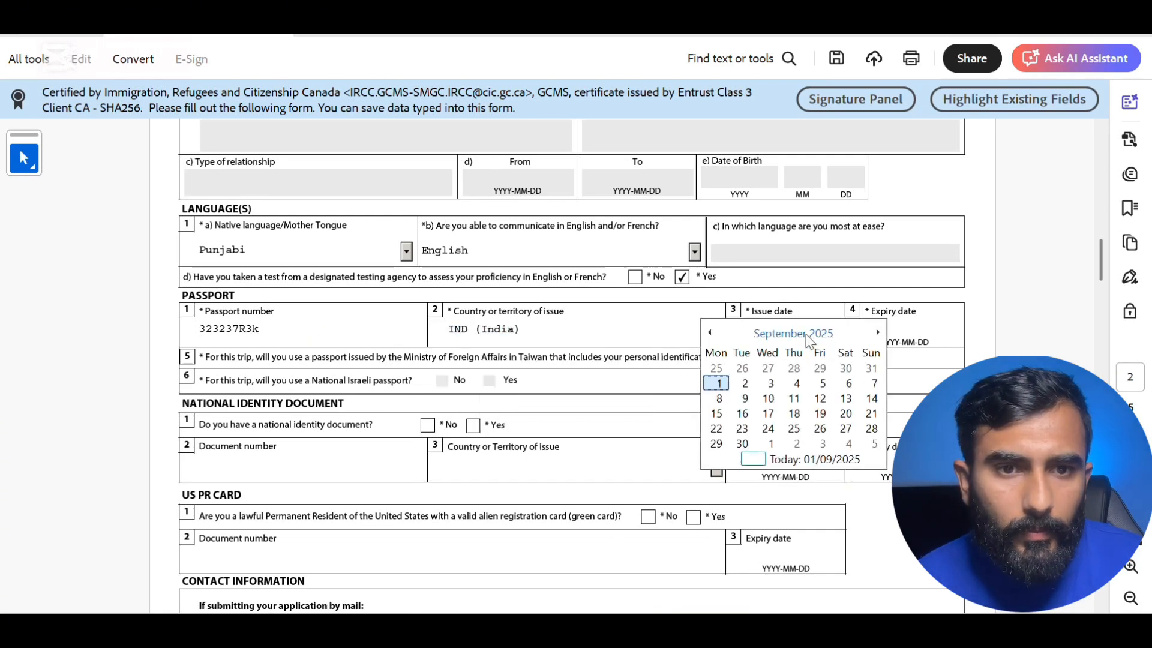
click(793, 333)
click(794, 333)
click(725, 362)
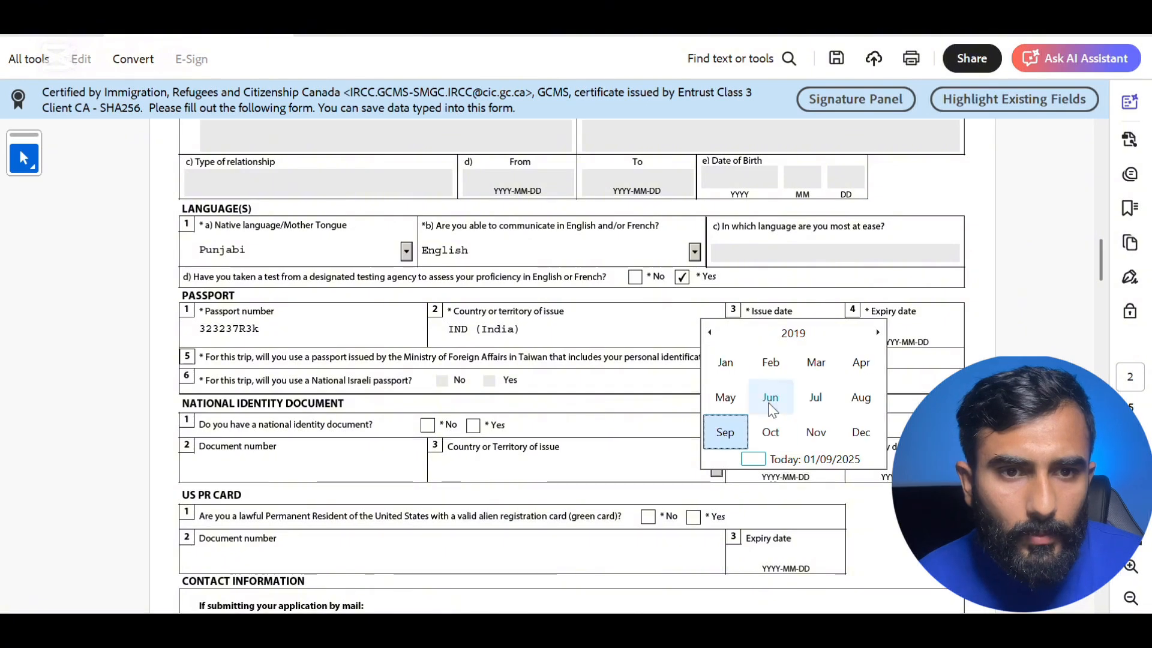
click(771, 396)
click(851, 375)
- Set the passport expiry date to 2029-05-08 and answer Yes to having a national identity document
click(880, 327)
click(968, 331)
click(910, 332)
click(910, 332)
click(935, 431)
click(845, 398)
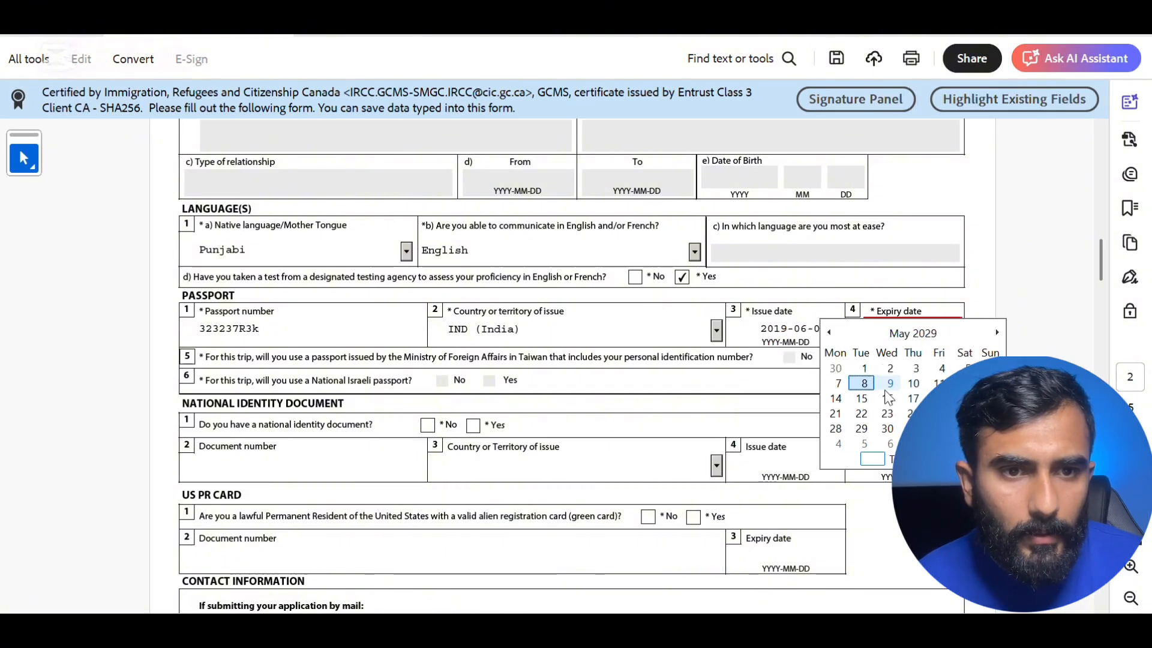
click(865, 384)
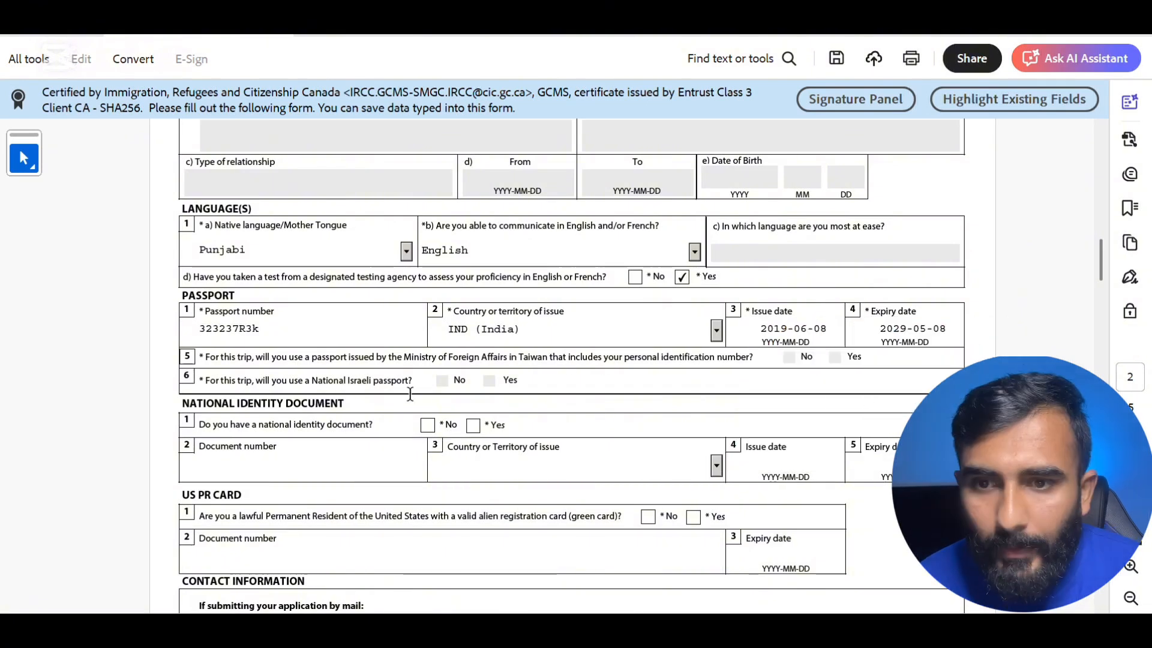
click(474, 426)
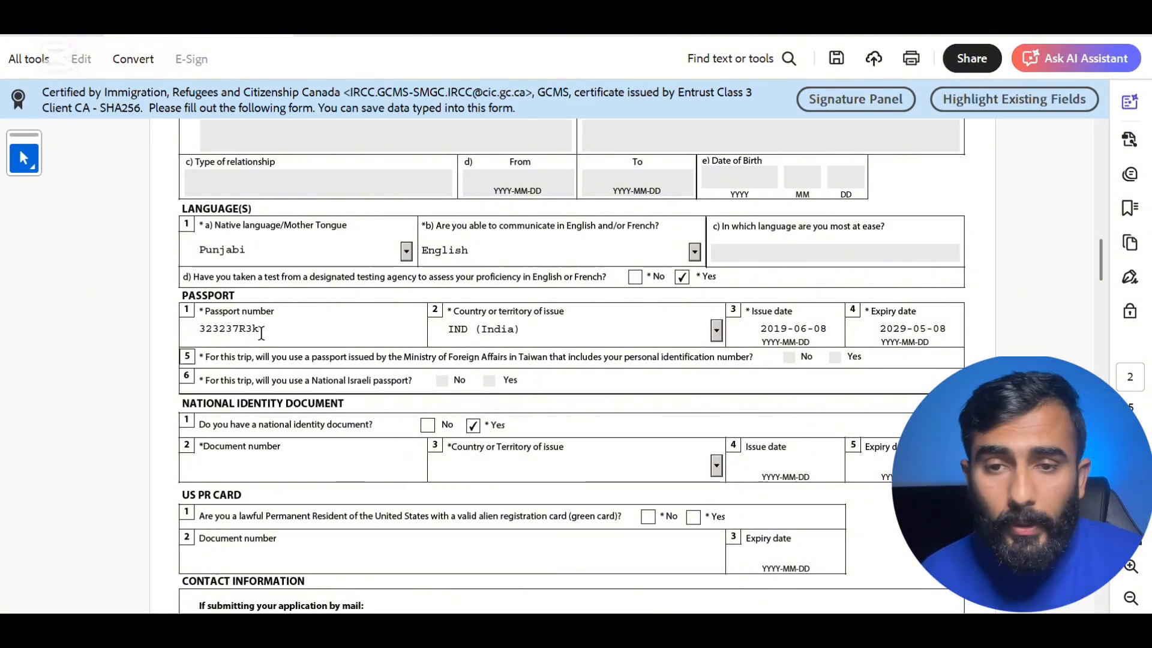
- Copy the passport number into the identity document number and keep IND (India) as country
drag(262, 330, 197, 327)
key(ctrl+c)
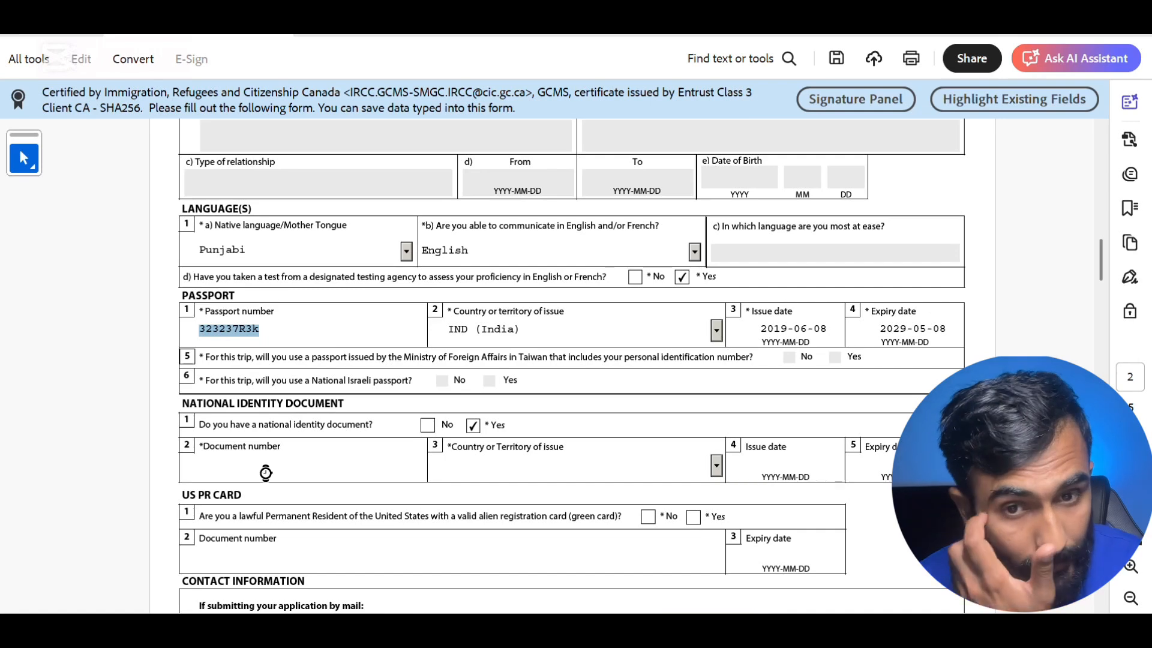
click(312, 465)
key(ctrl+v)
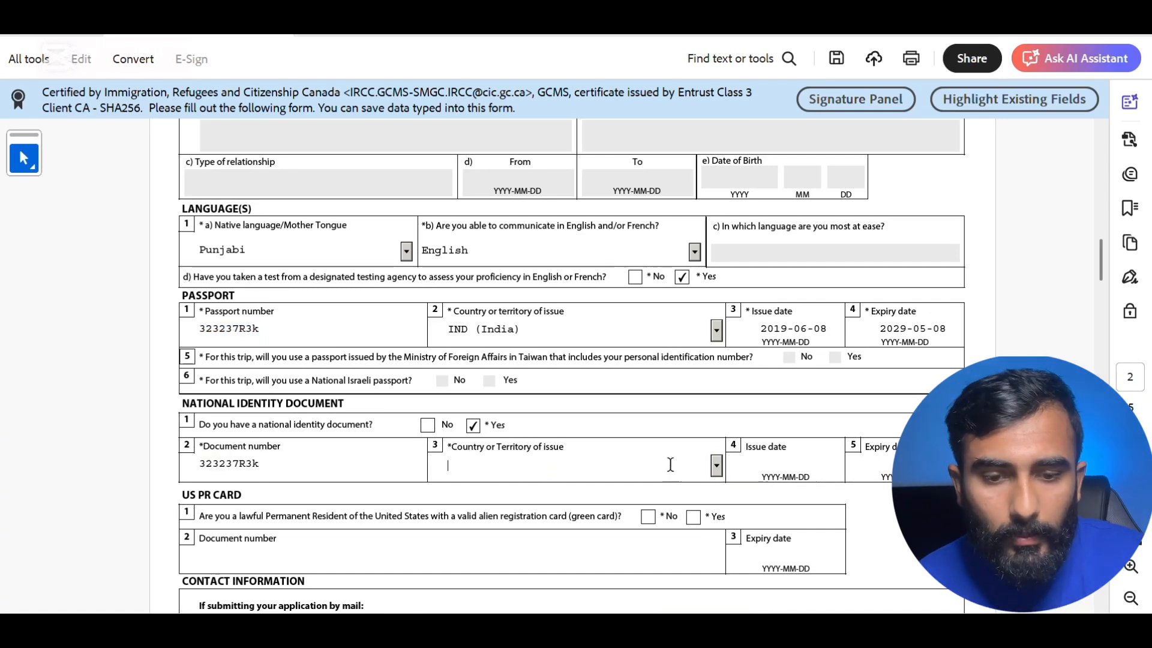
click(715, 466)
text(in)
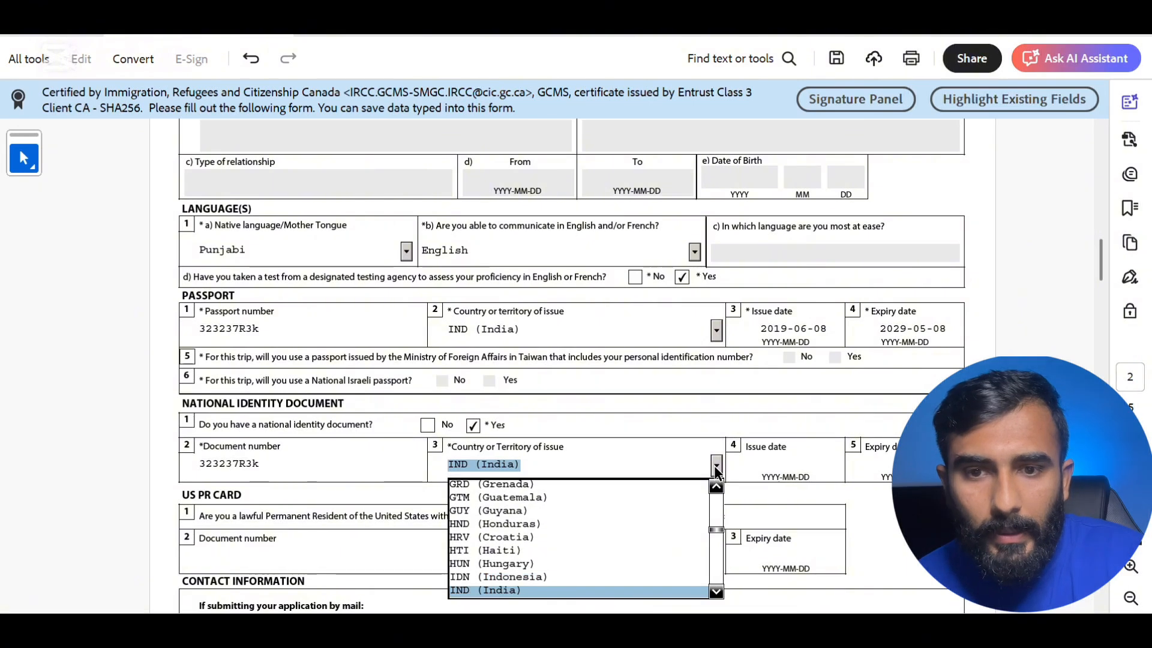
click(789, 466)
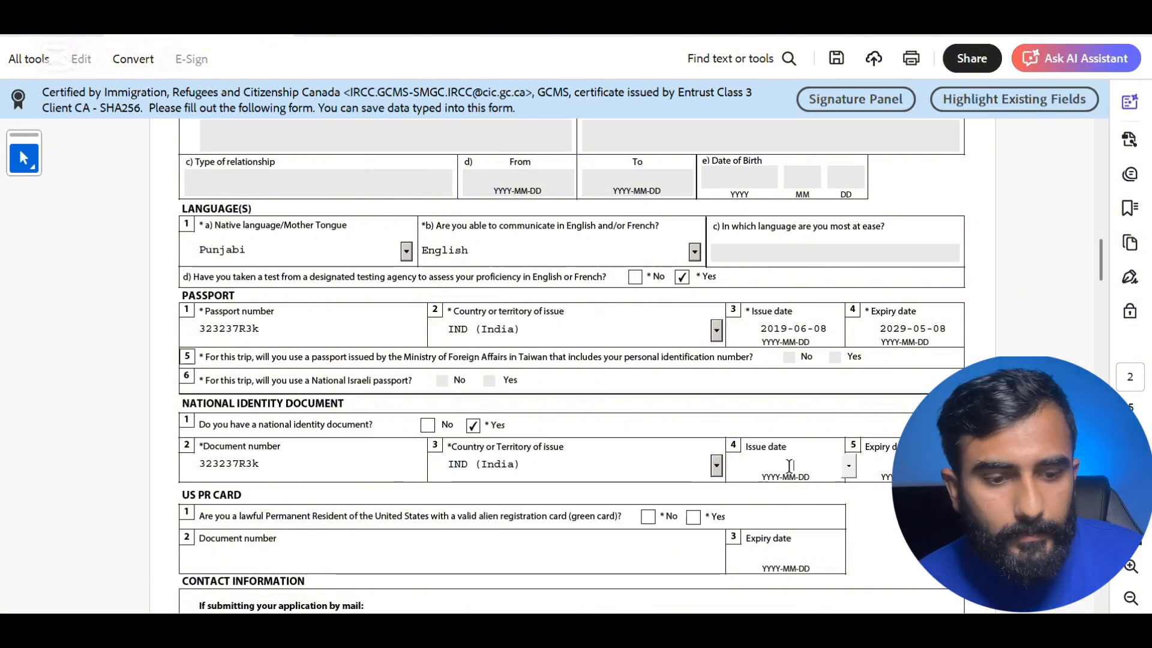
- Set the national identity document issue date to 2019-05-08
click(847, 467)
click(709, 468)
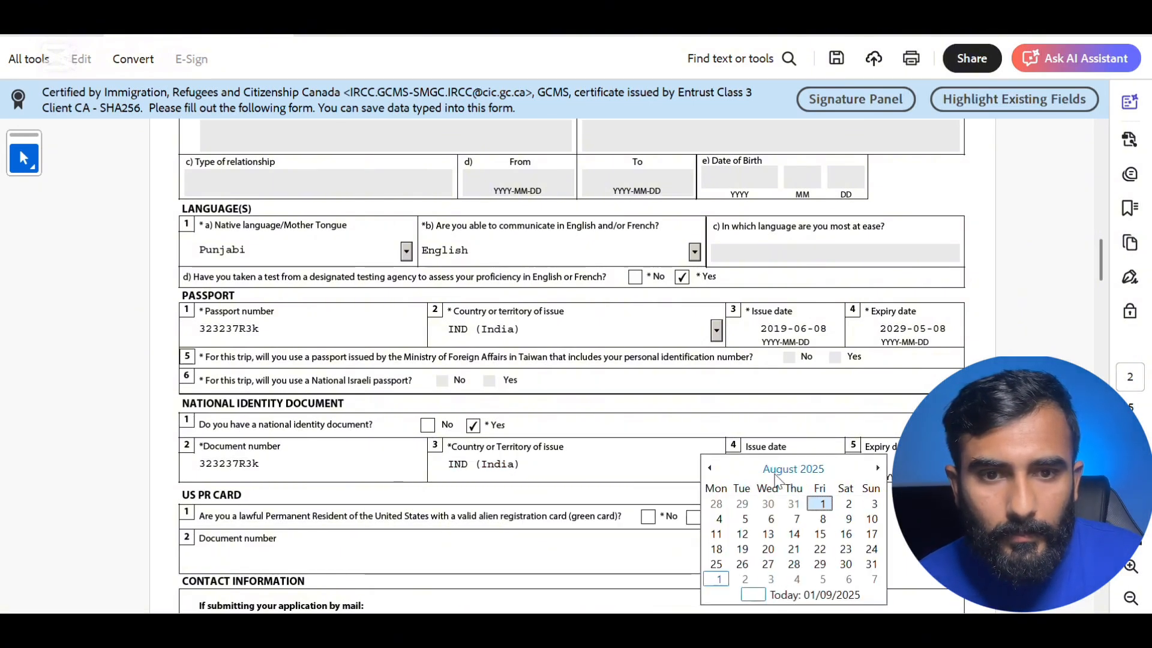
click(794, 469)
click(794, 469)
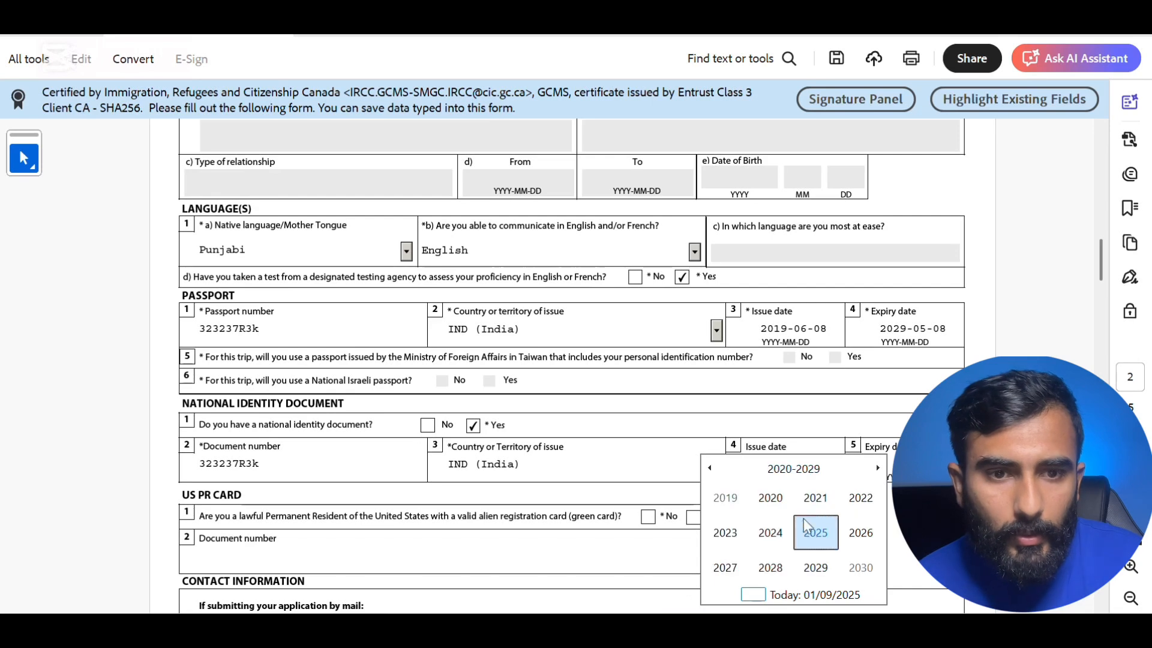
click(725, 498)
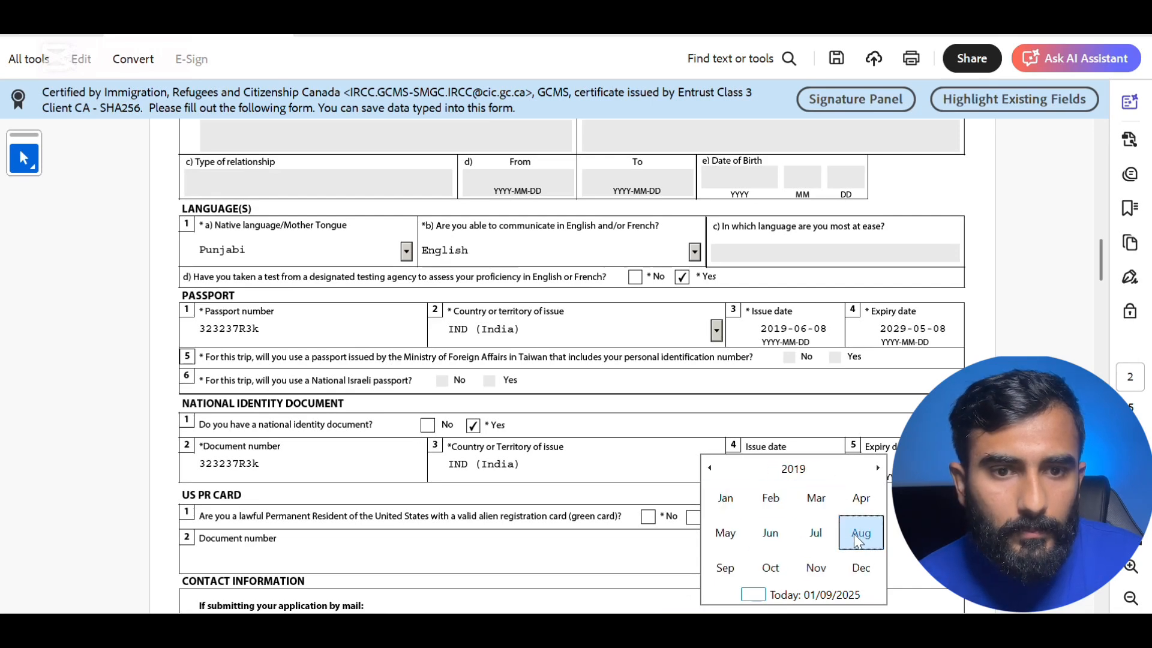
click(725, 533)
click(768, 516)
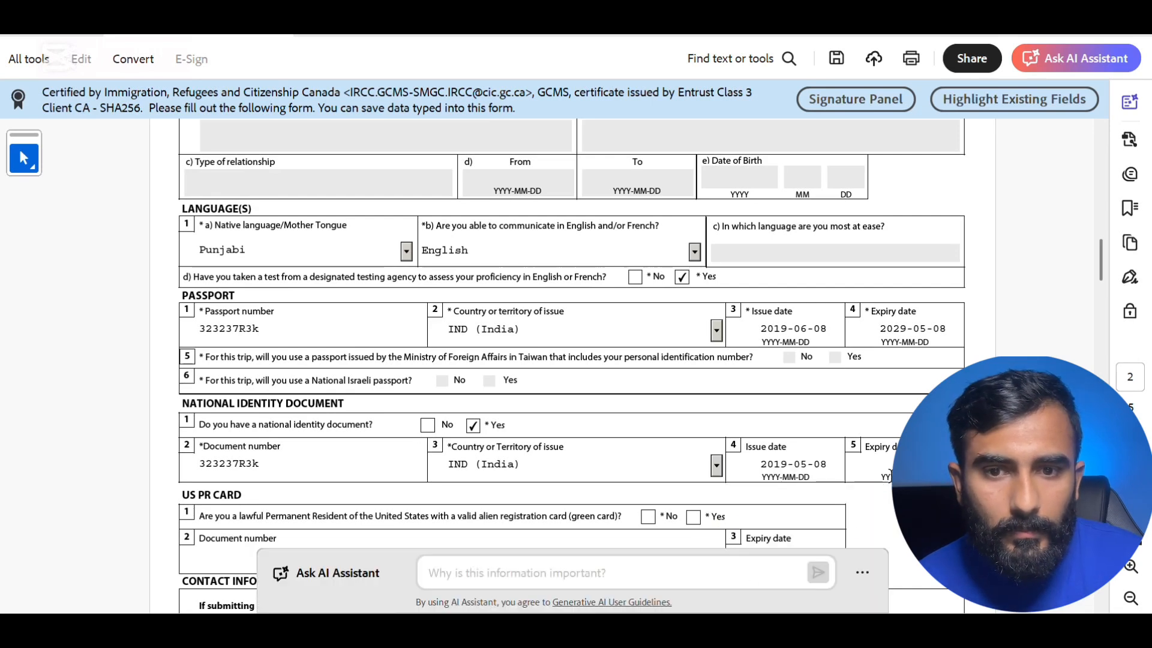
- Pick the identity document expiry date, a May 8th in the chosen year
click(890, 474)
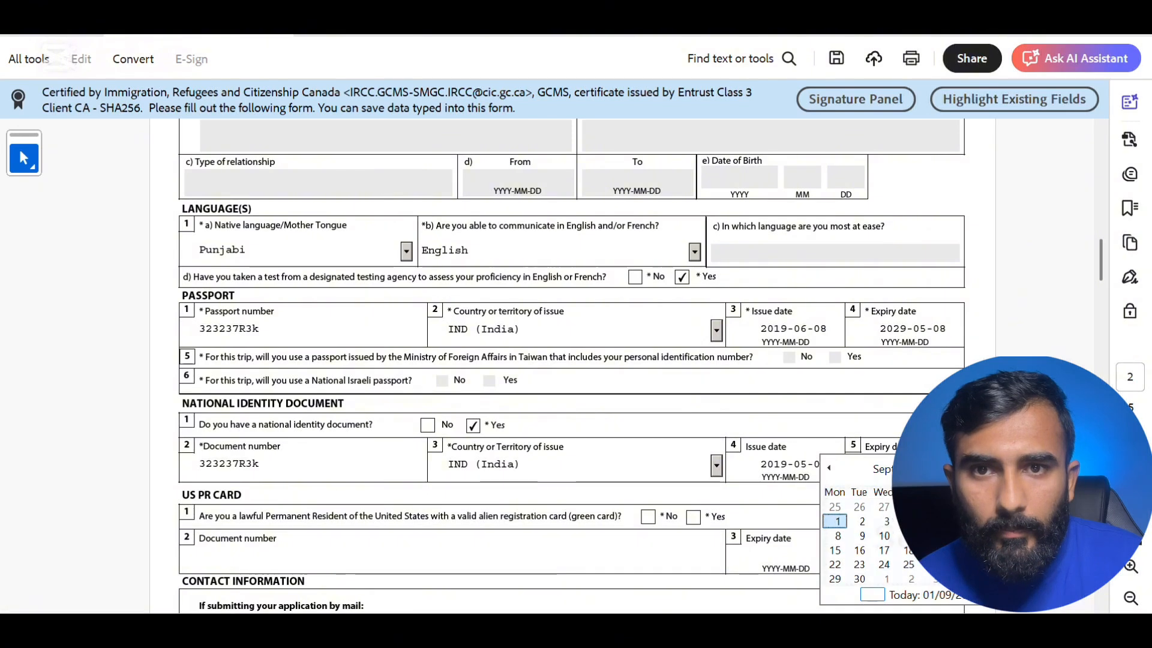
click(909, 469)
click(911, 469)
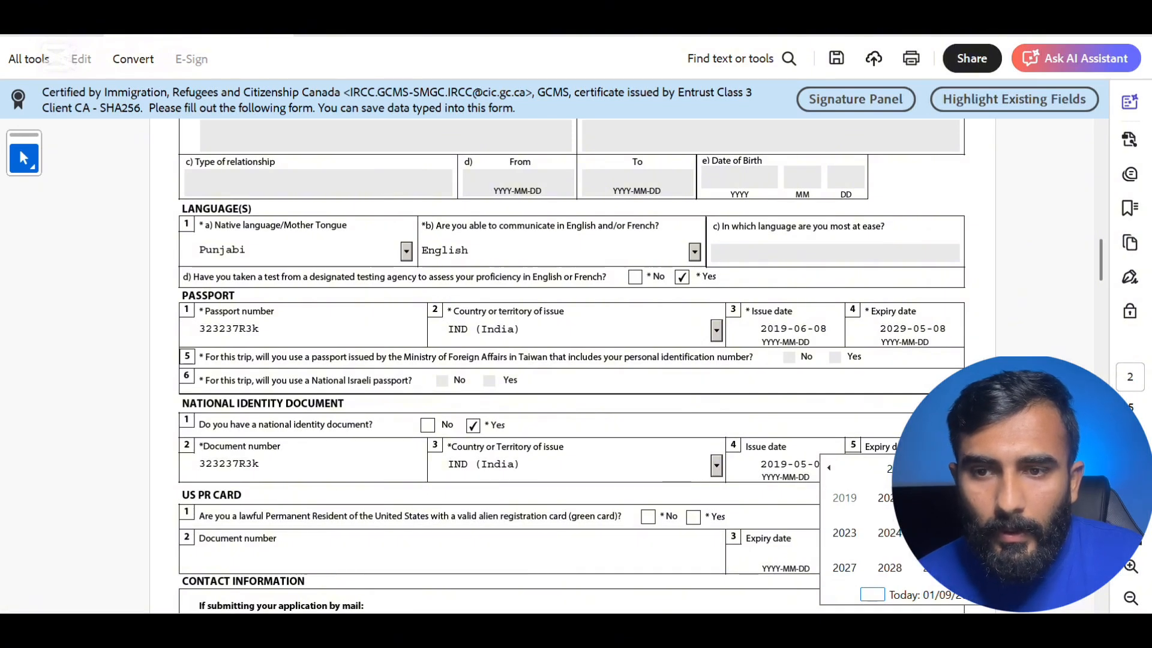
click(890, 568)
click(837, 536)
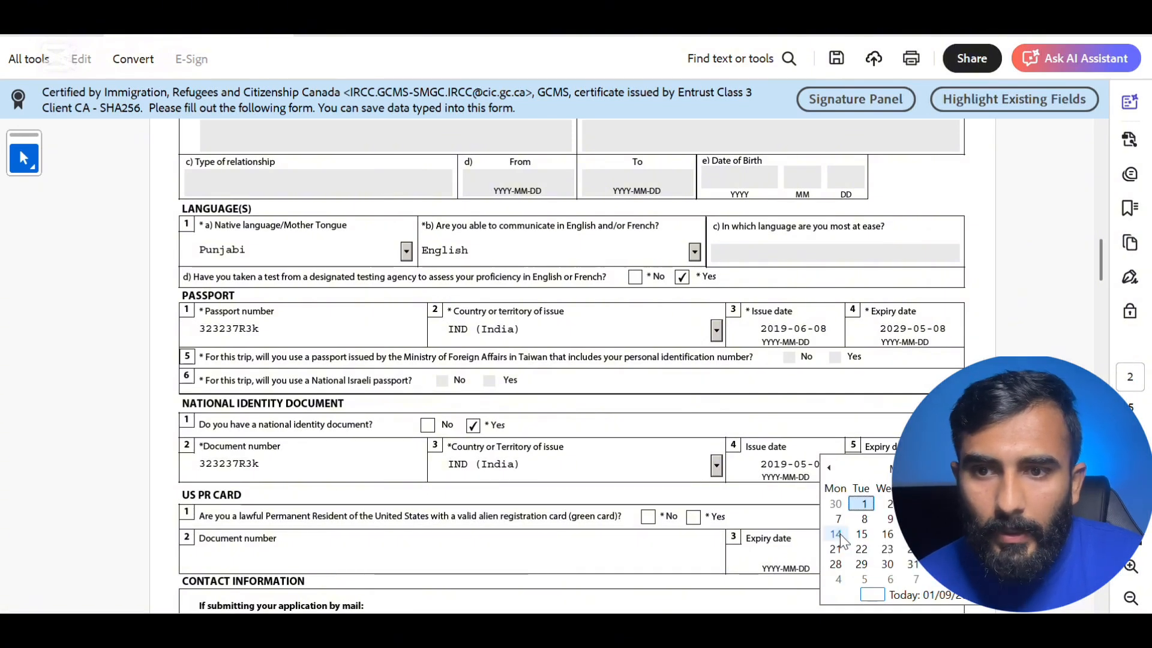
click(864, 519)
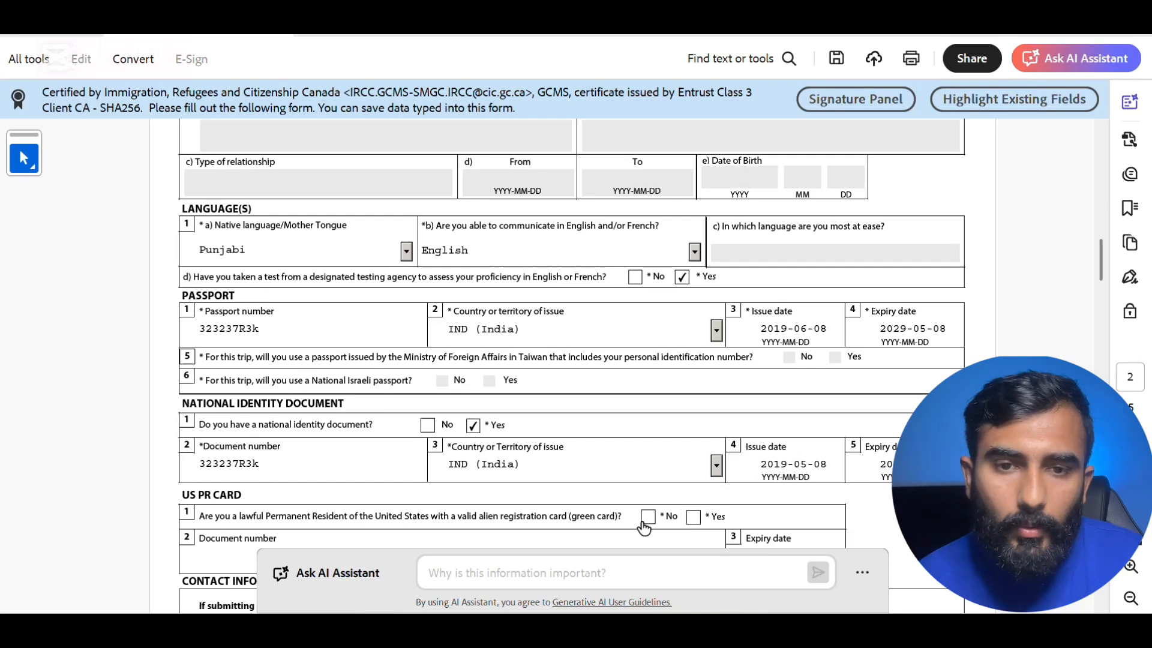
- Enter the mailing street number, street name, and city/town in Contact Information
scroll(709, 521, down, 6)
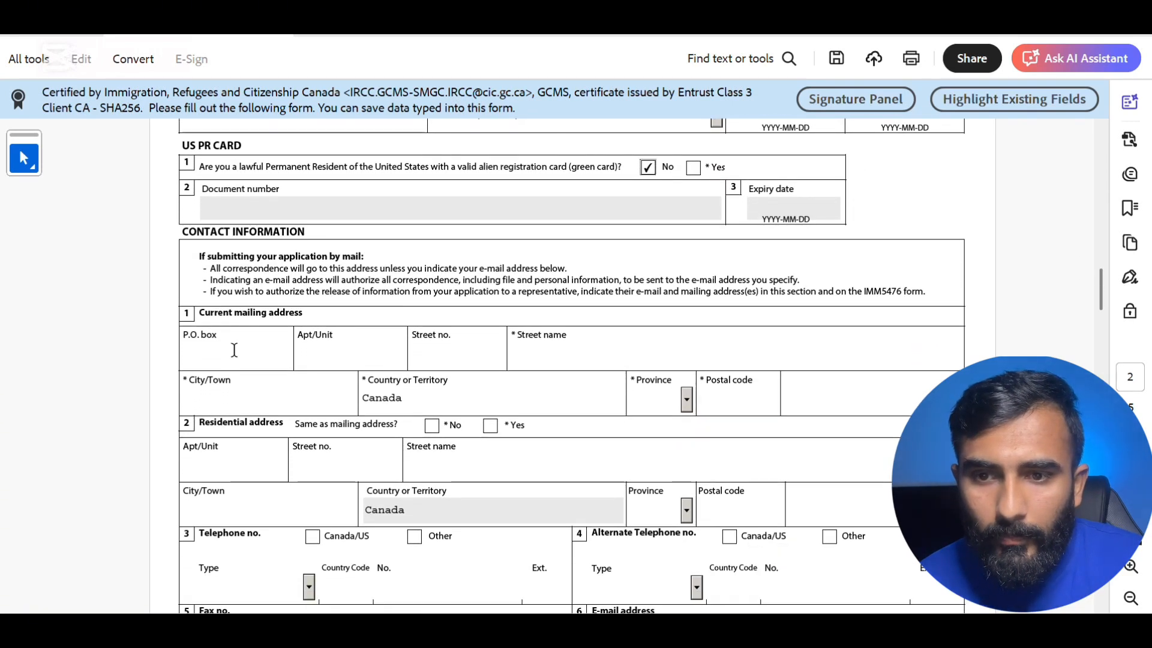
click(451, 354)
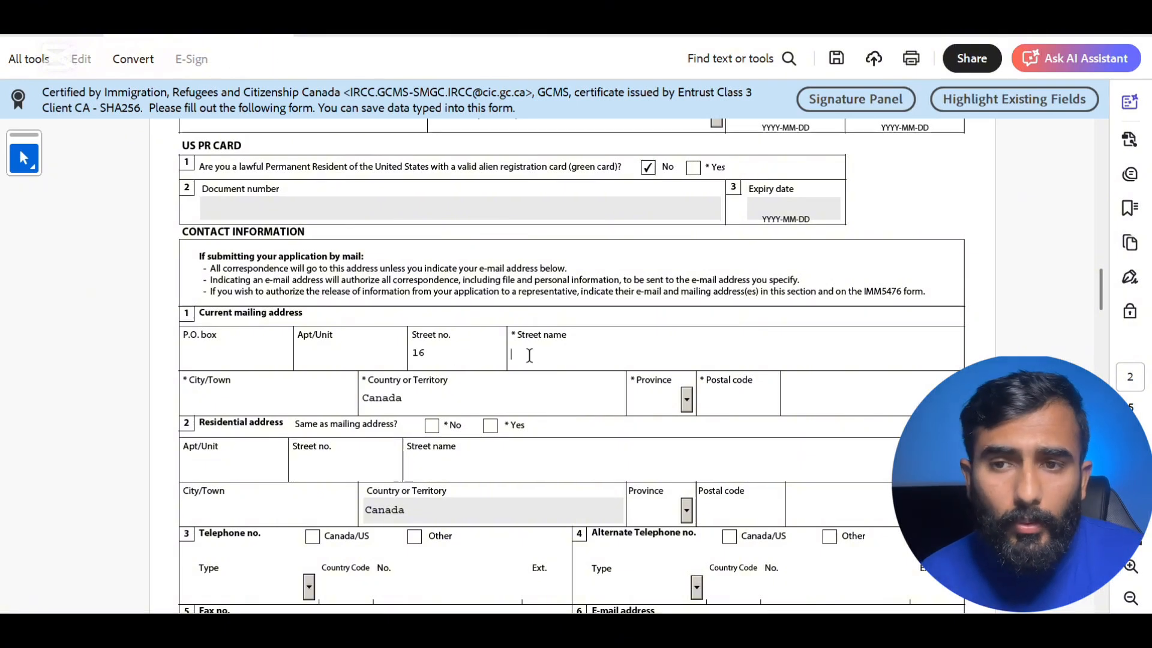
click(528, 353)
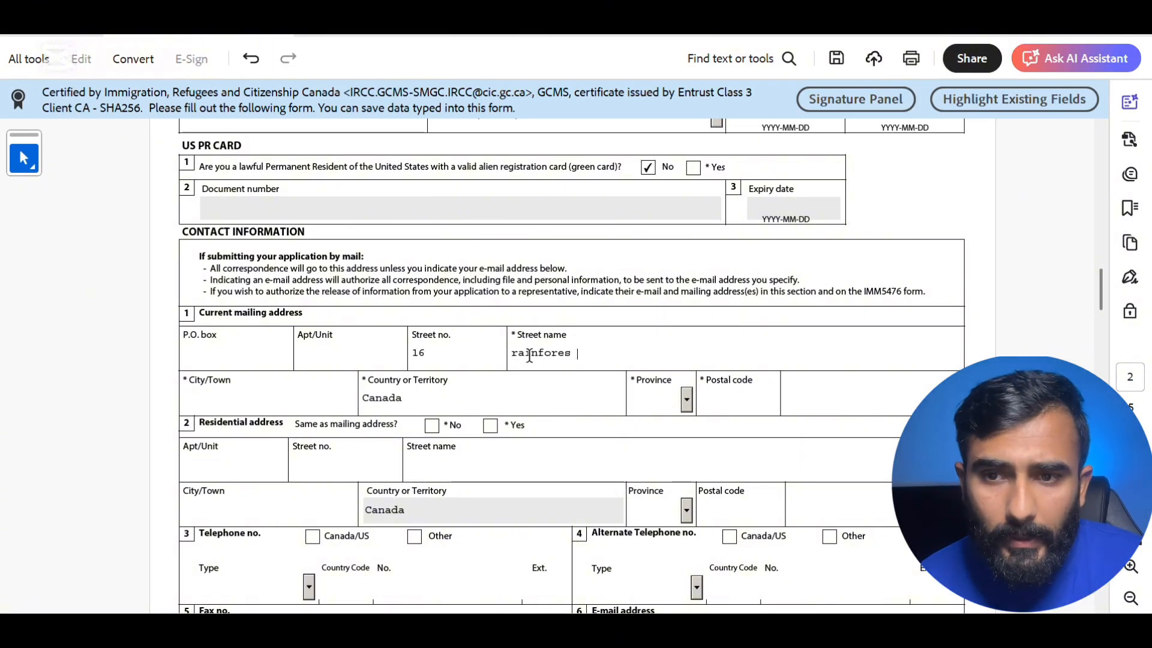
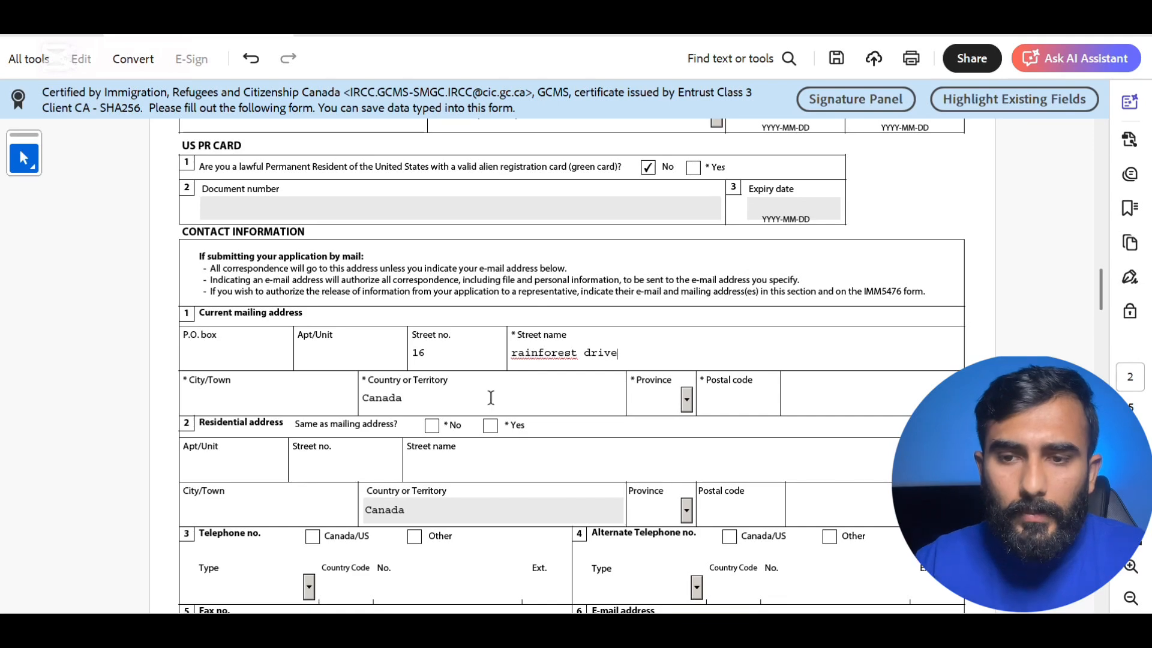
click(286, 404)
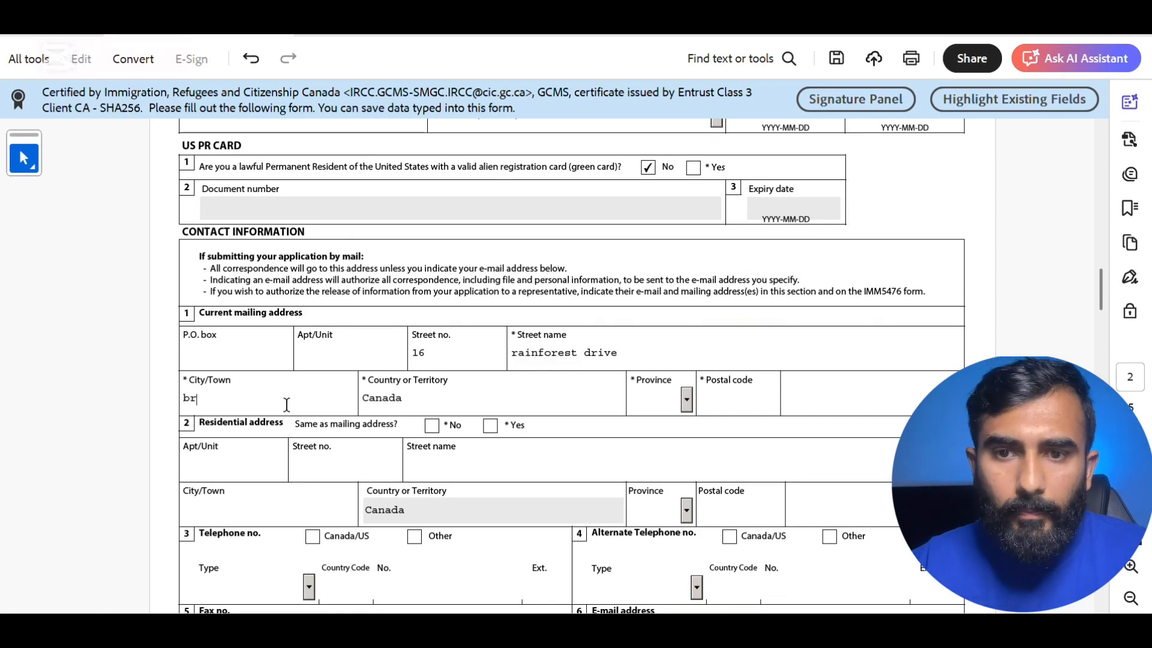
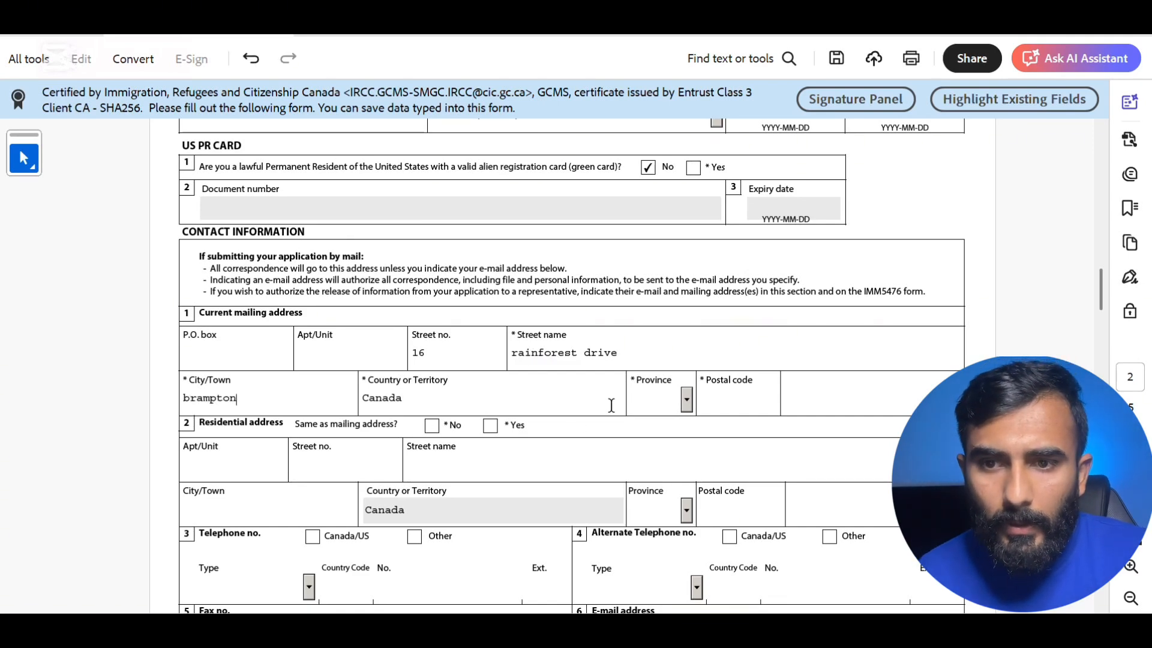
- Set province to ON, enter the postal code, and mark the residential address same as mailing
click(687, 403)
key(o)
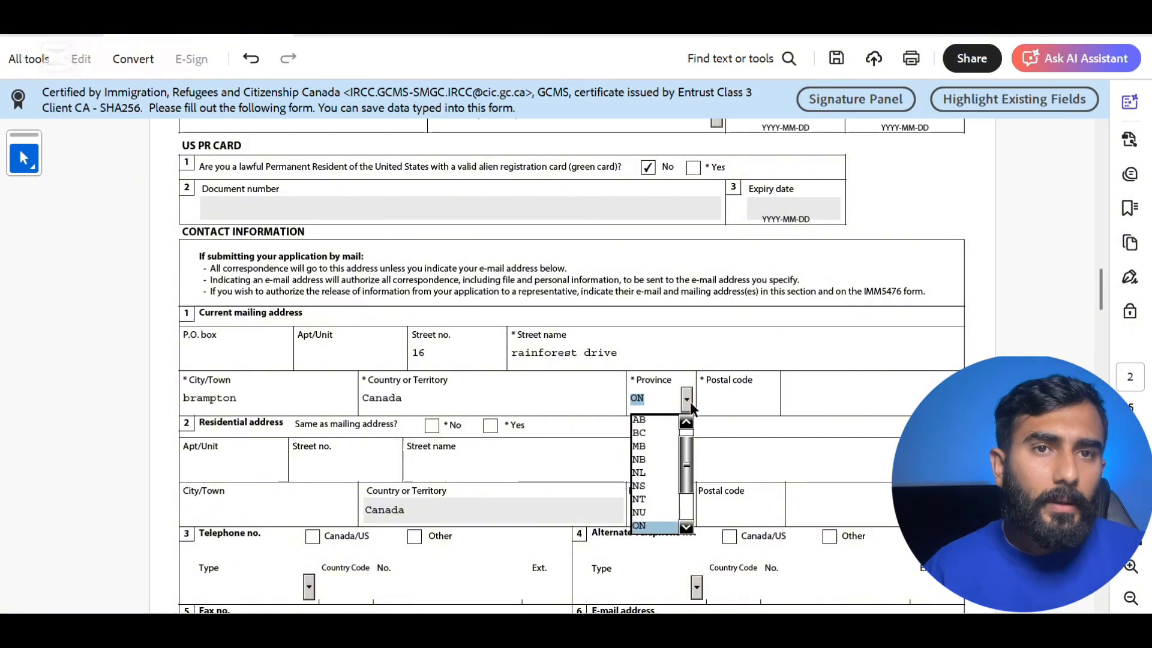
click(725, 405)
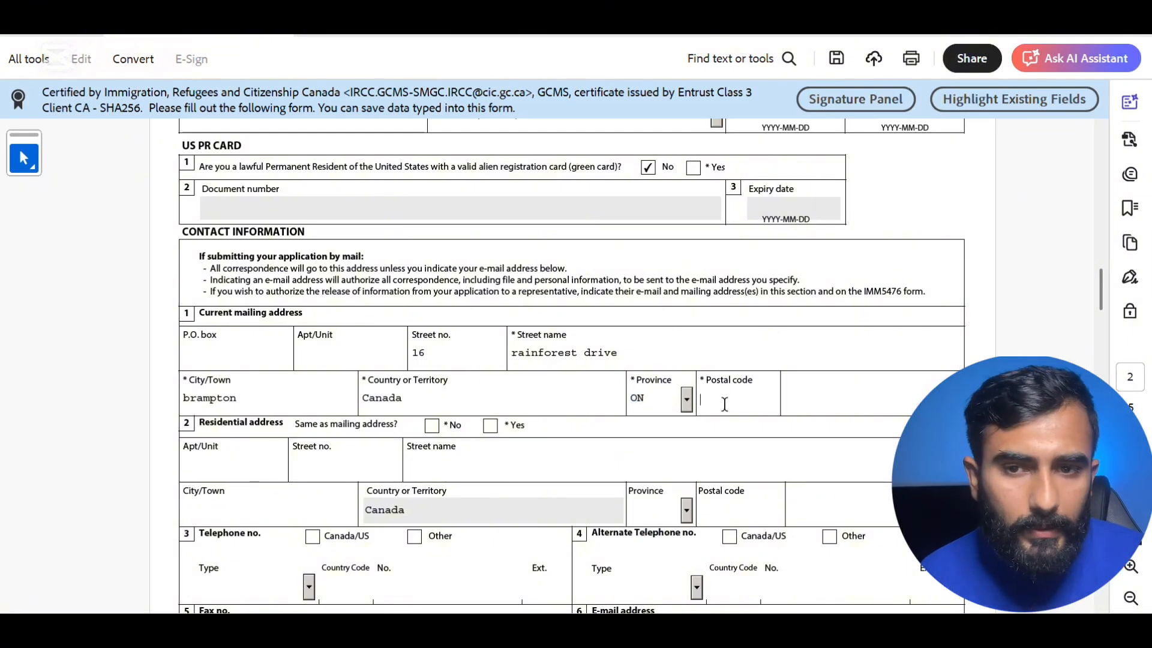
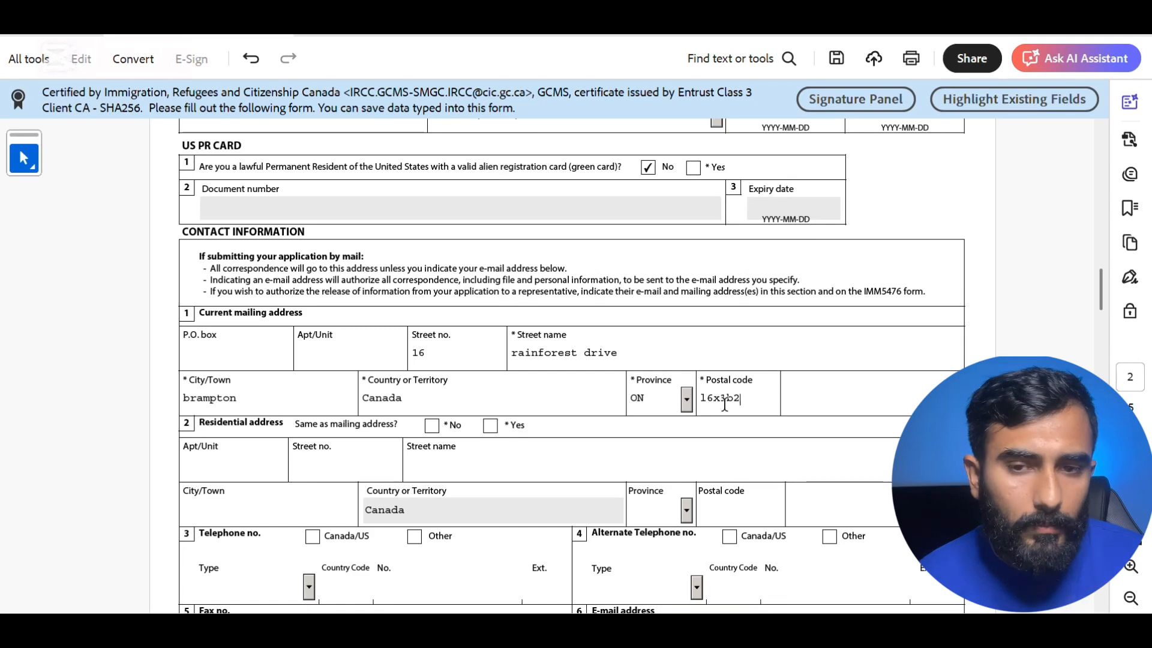
click(489, 426)
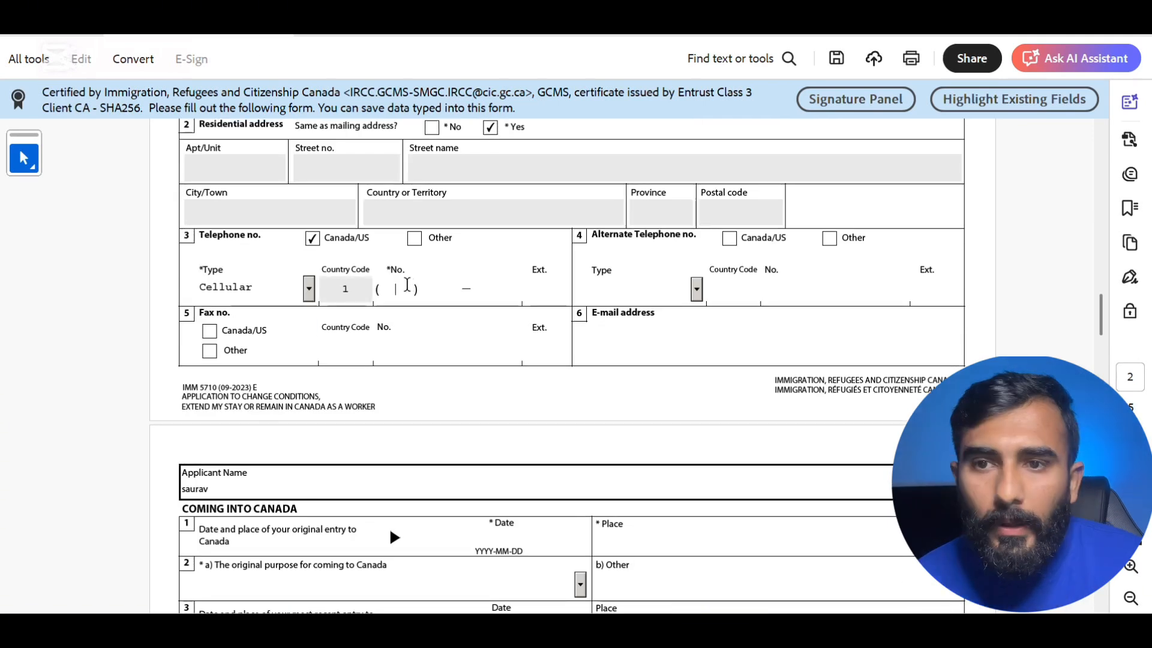
- Finish entering the cellular number, then set the original entry date to 2024-05-01
text(437227)
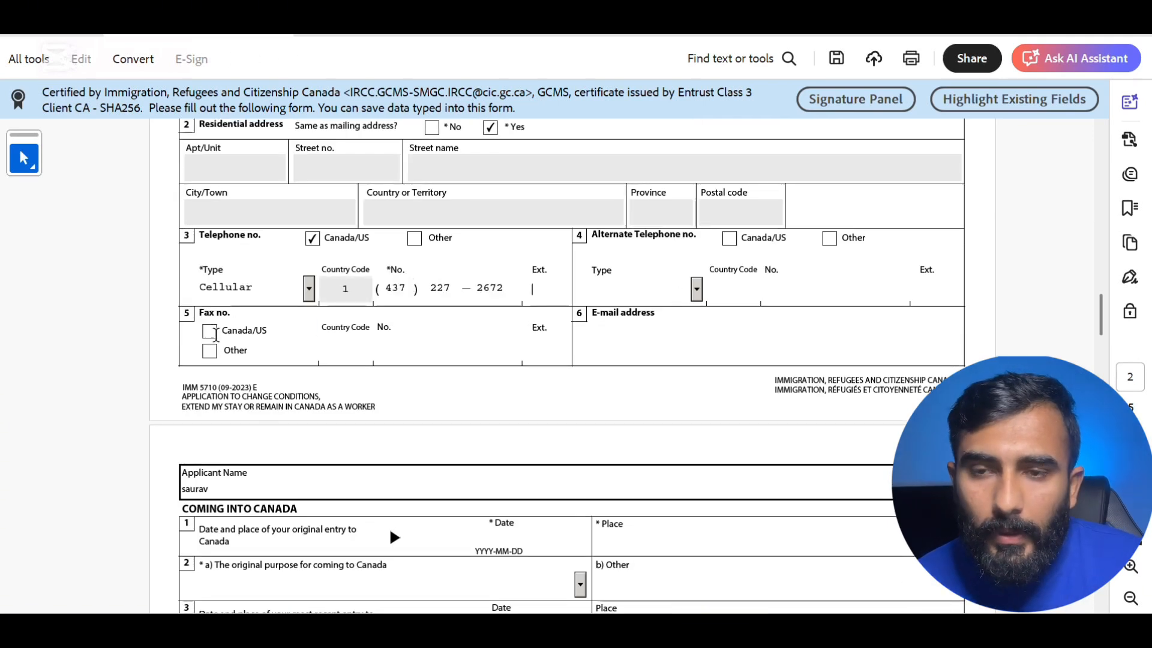
scroll(399, 515, down, 5)
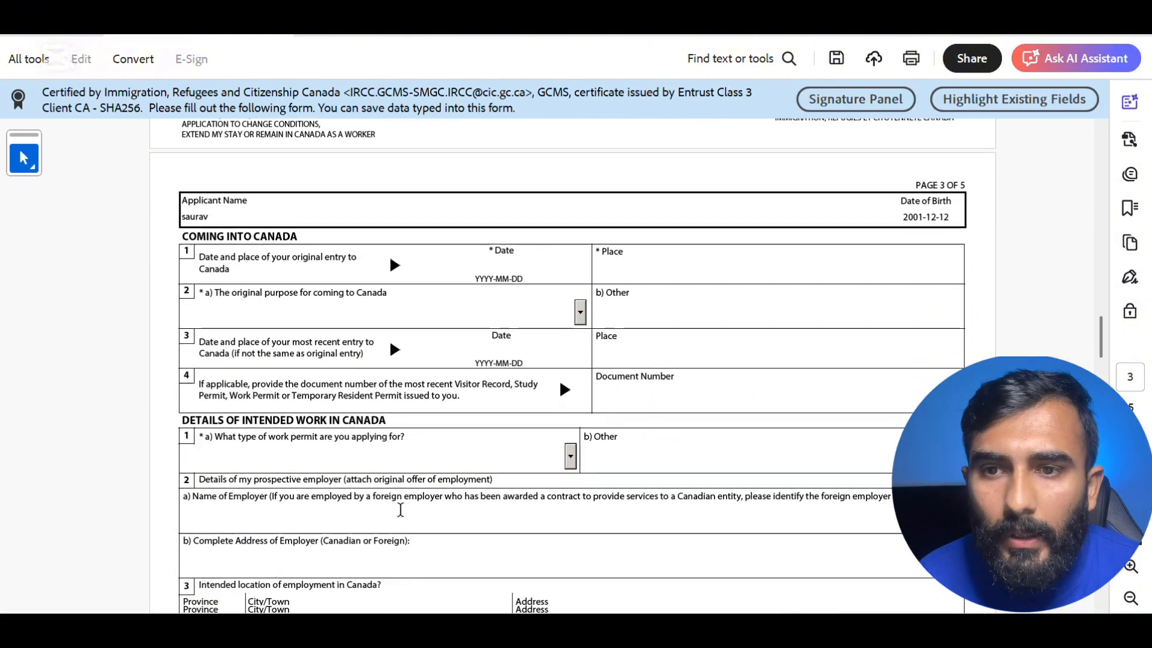
scroll(400, 509, down, 1)
click(496, 234)
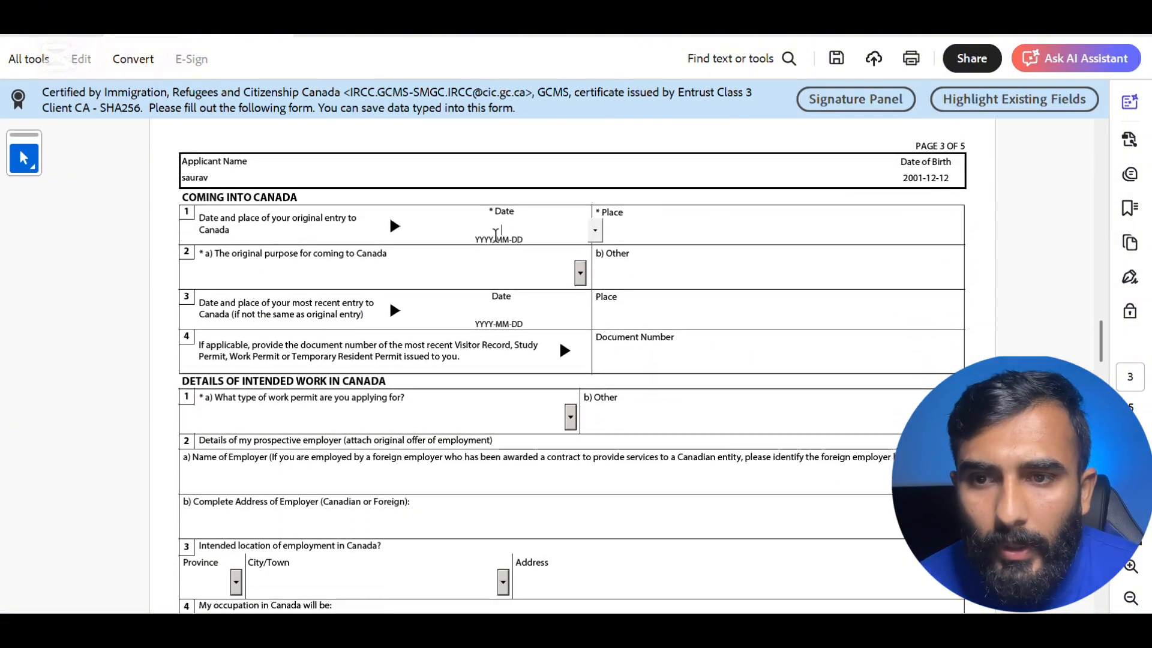
click(596, 231)
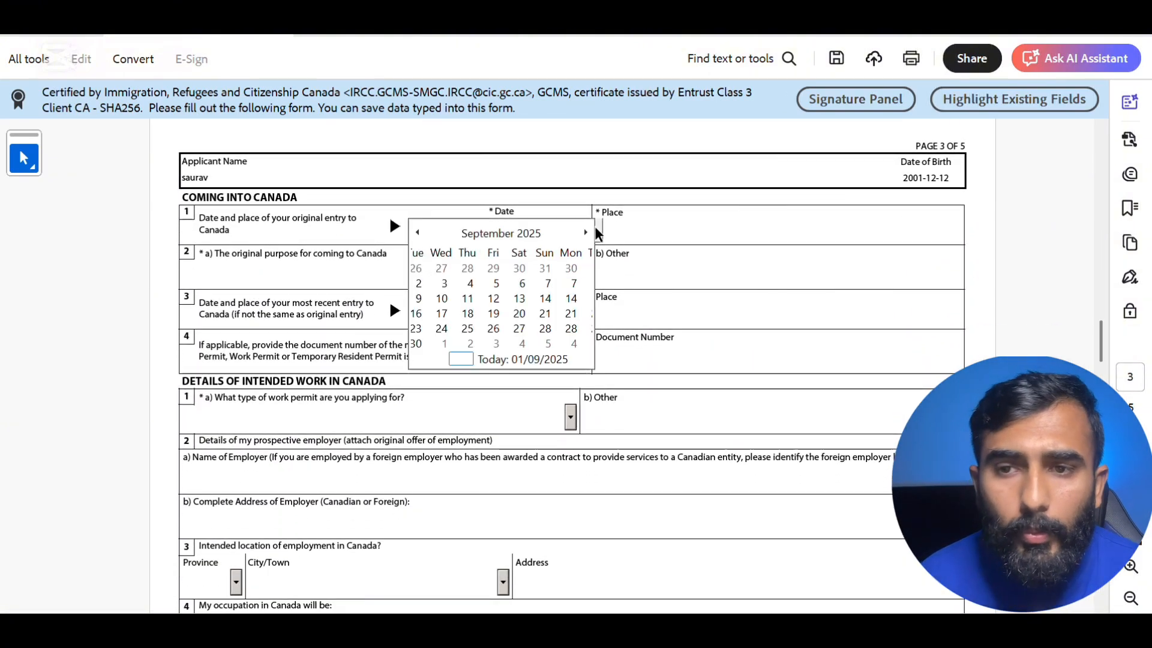
click(528, 234)
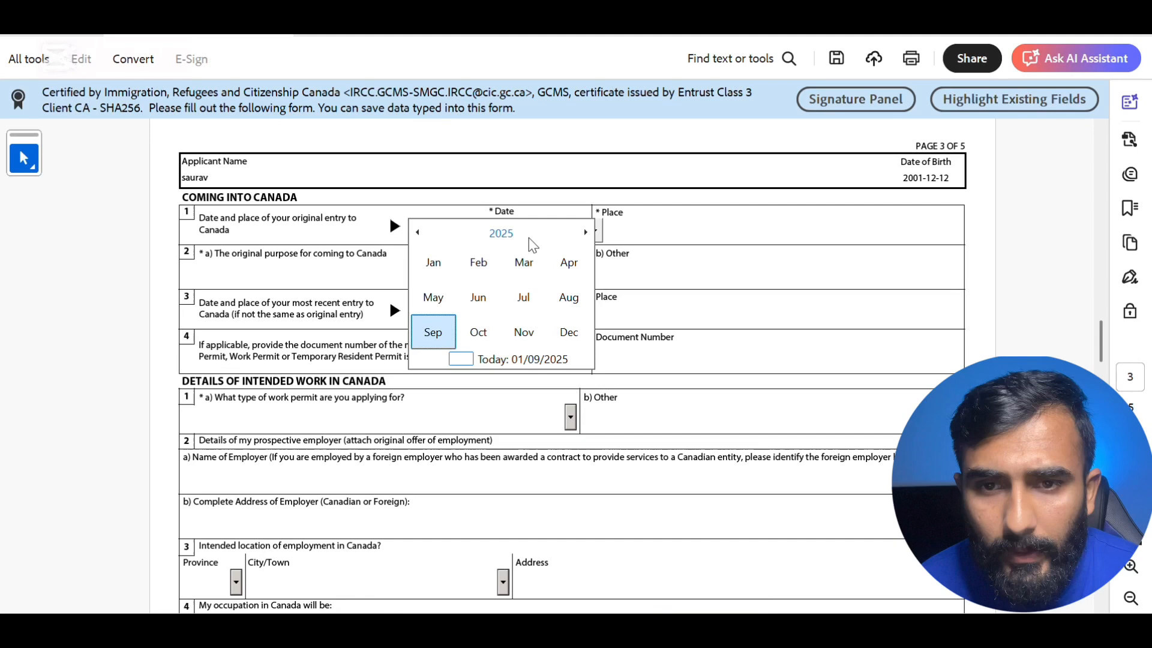
click(420, 232)
click(510, 262)
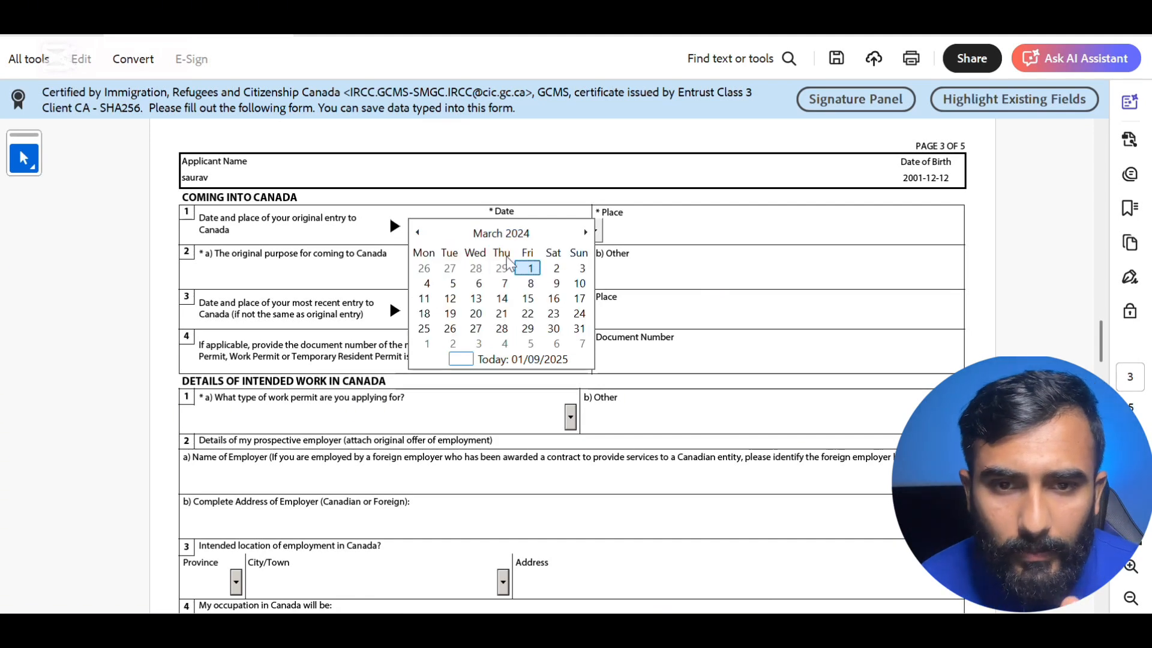
click(585, 232)
click(585, 232)
click(479, 267)
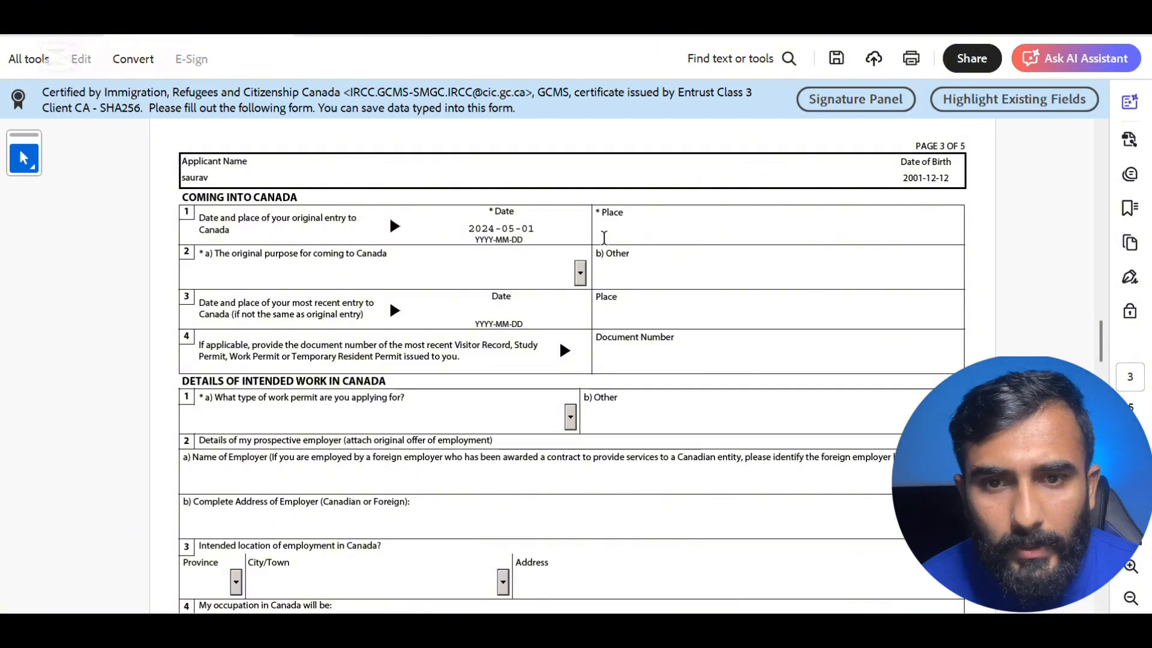
- Set the place of original entry to Toronto and the original purpose to Study
click(604, 237)
text(toronto)
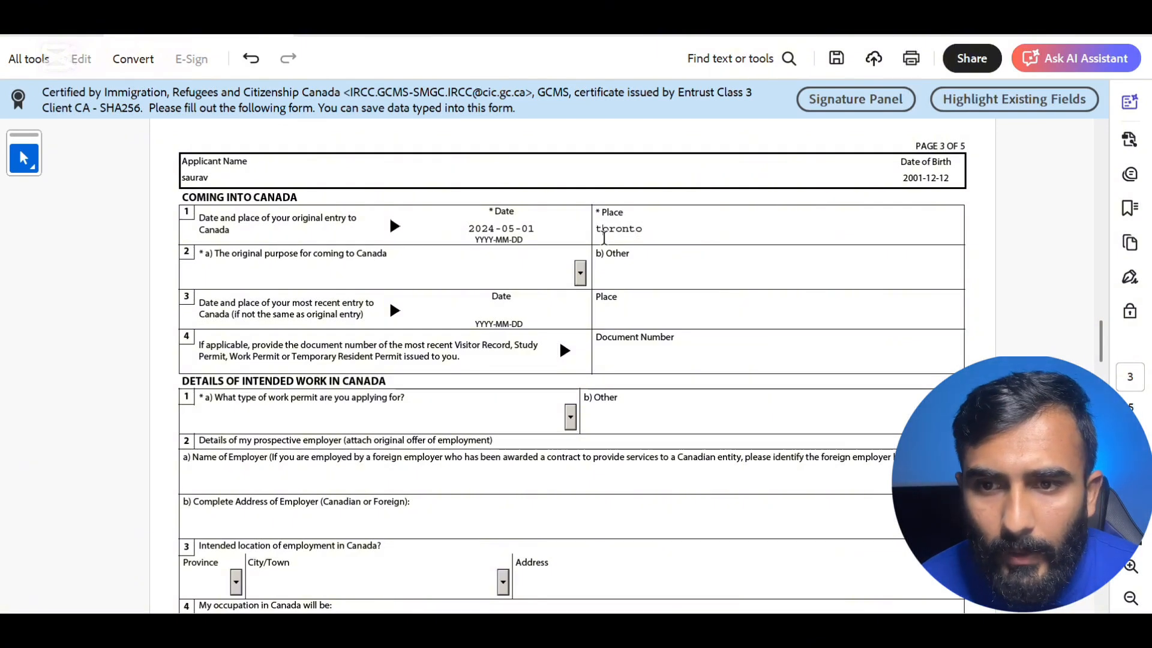
key(BackSpace)
text(T)
click(579, 280)
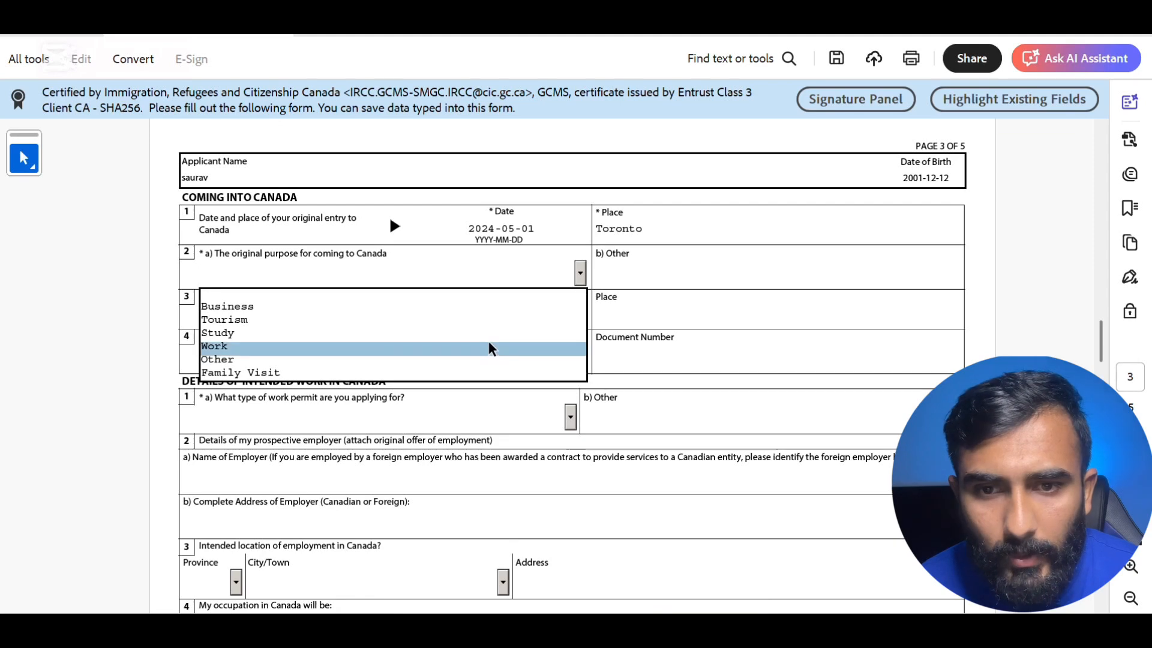
click(499, 332)
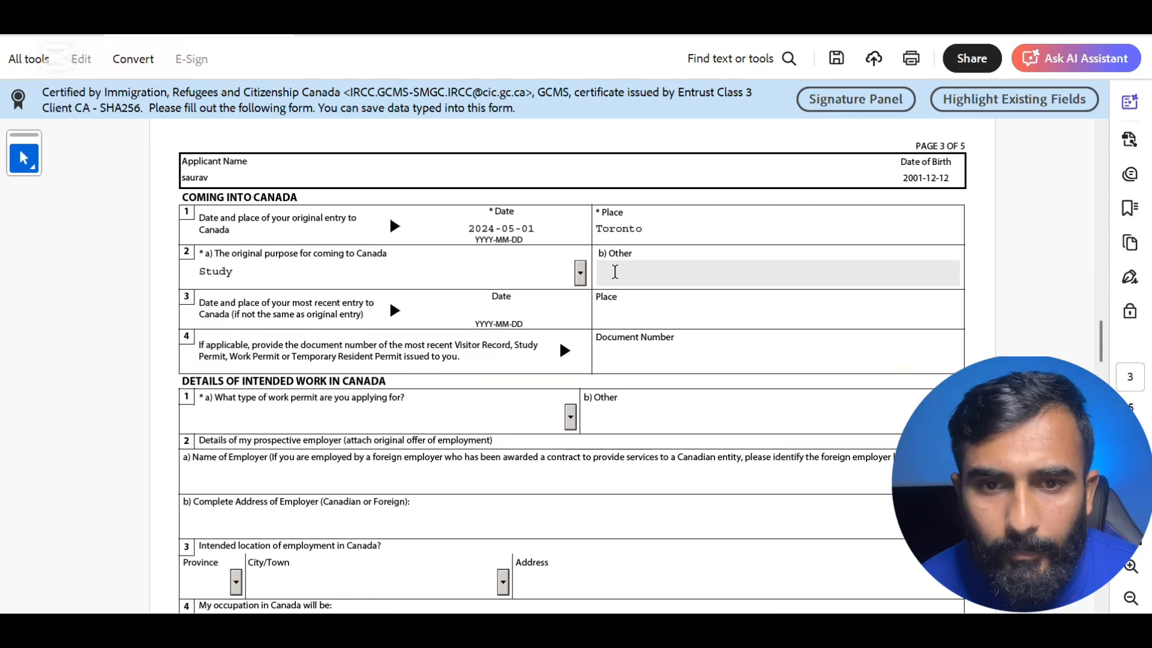
- Set the most recent entry date to 2025-09-01 using the calendar's Today option
click(521, 323)
click(521, 327)
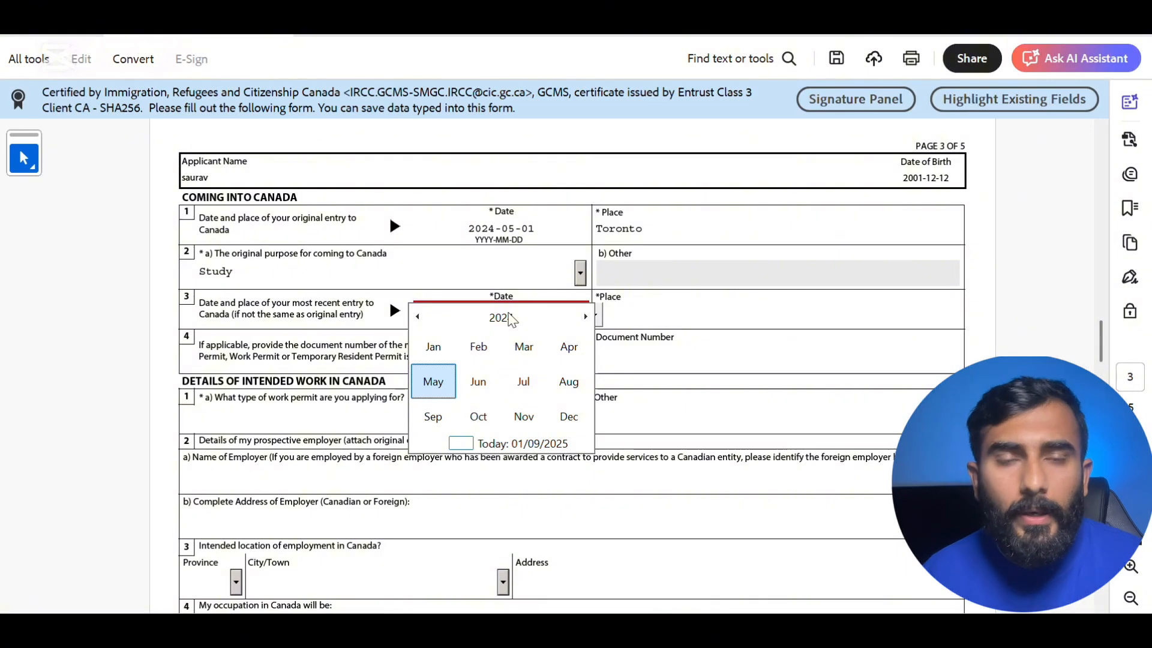
click(510, 318)
click(516, 383)
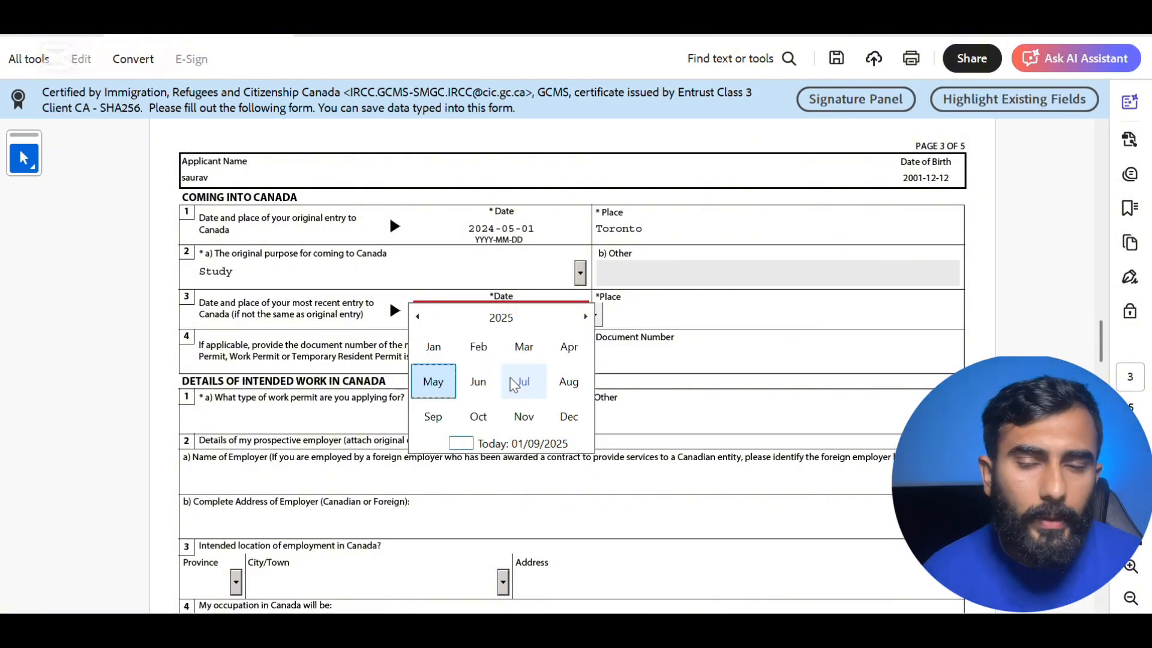
click(445, 387)
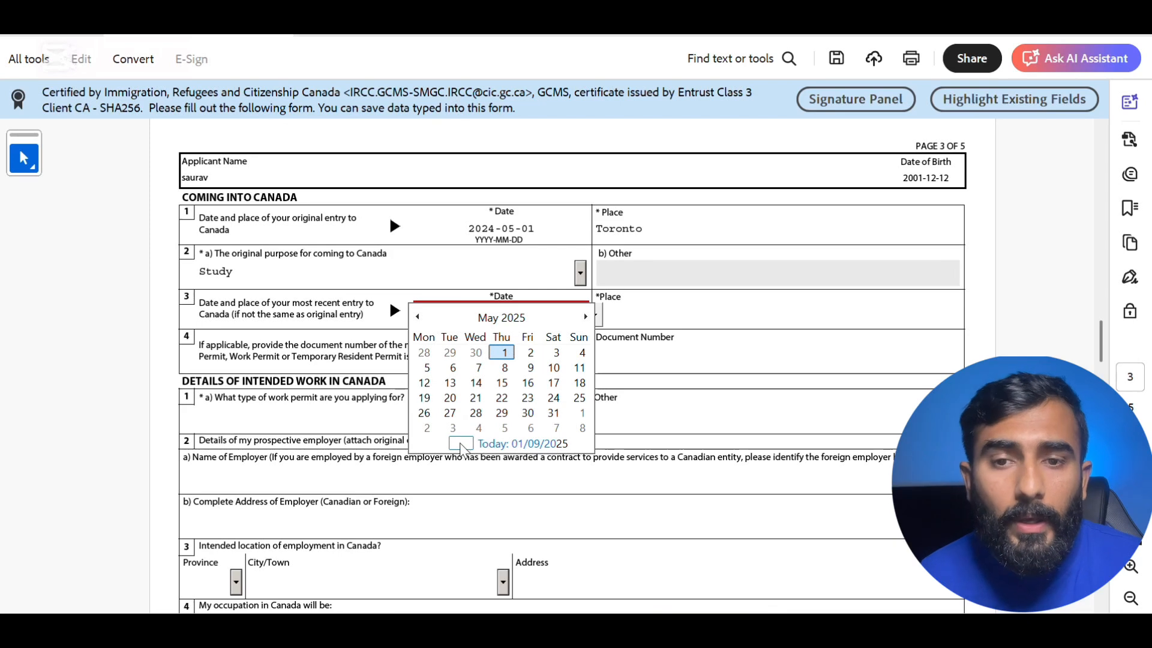
click(477, 444)
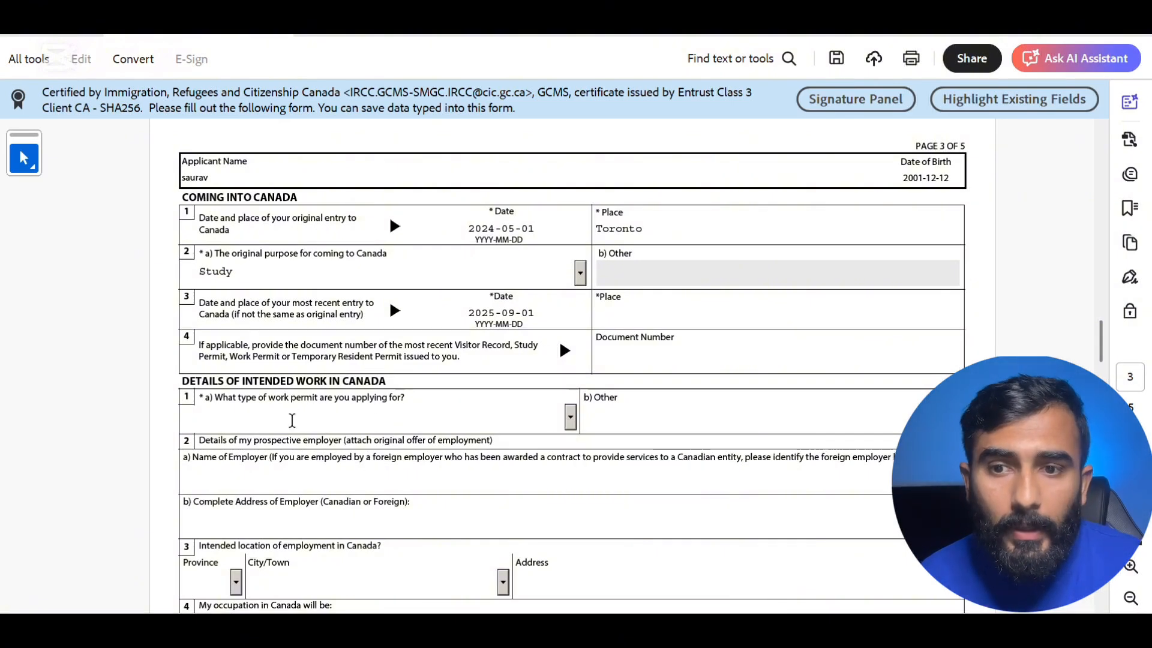
click(570, 417)
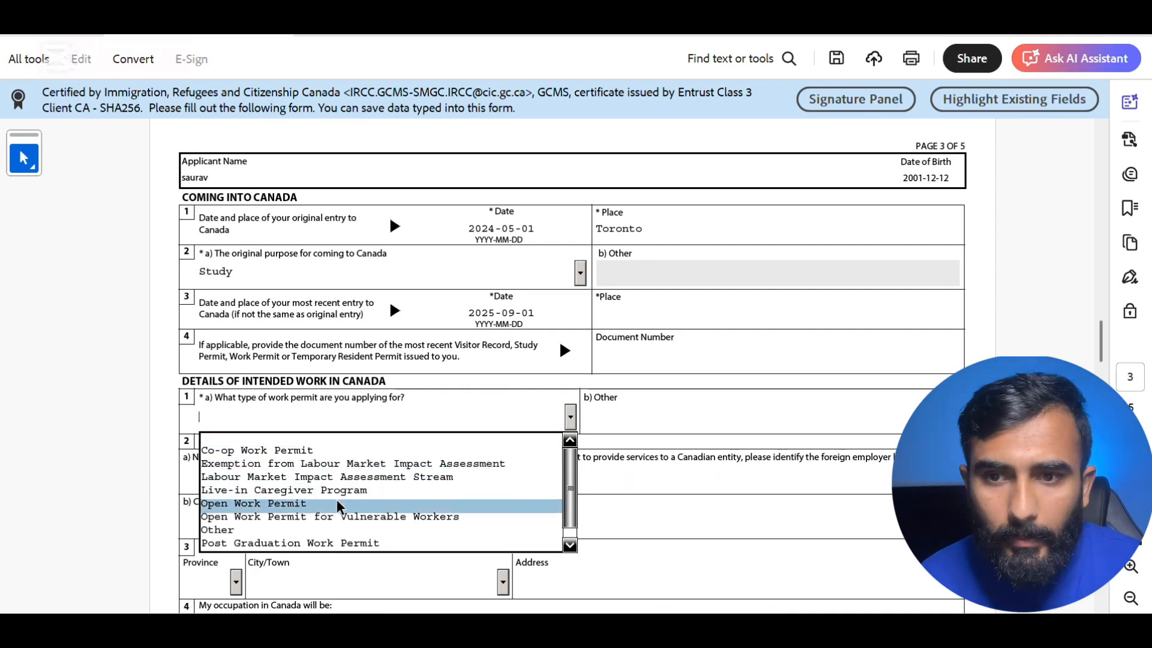
- Choose Post Graduation Work Permit as the permit type and scroll down to question 8
click(339, 544)
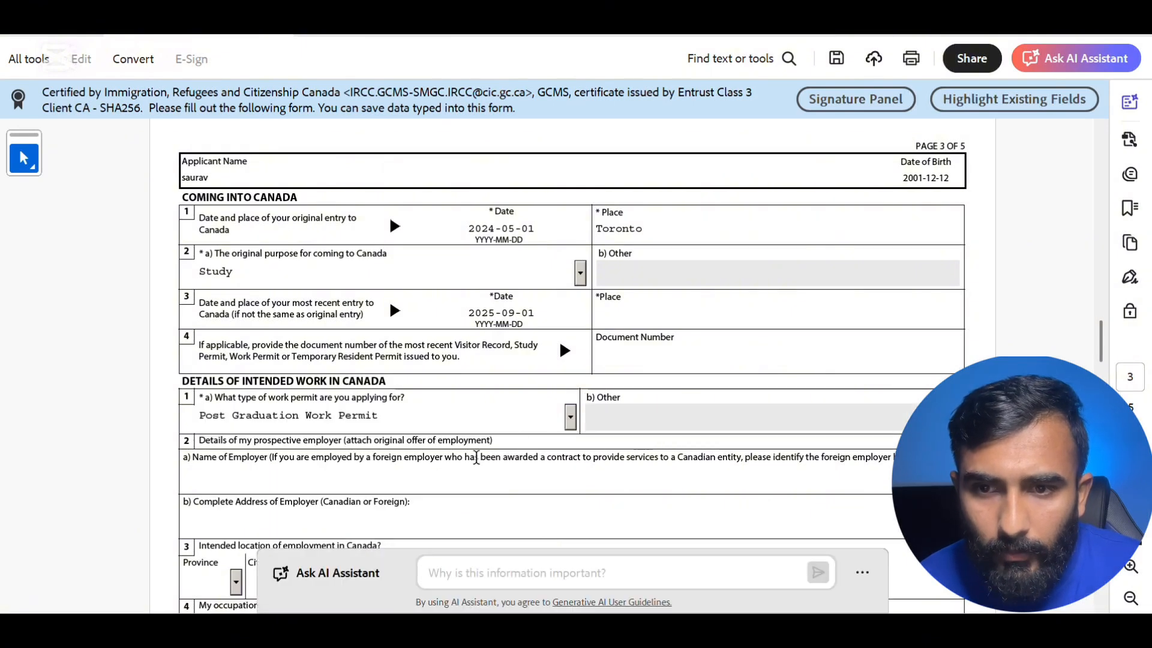
scroll(480, 457, down, 3)
scroll(477, 457, down, 1)
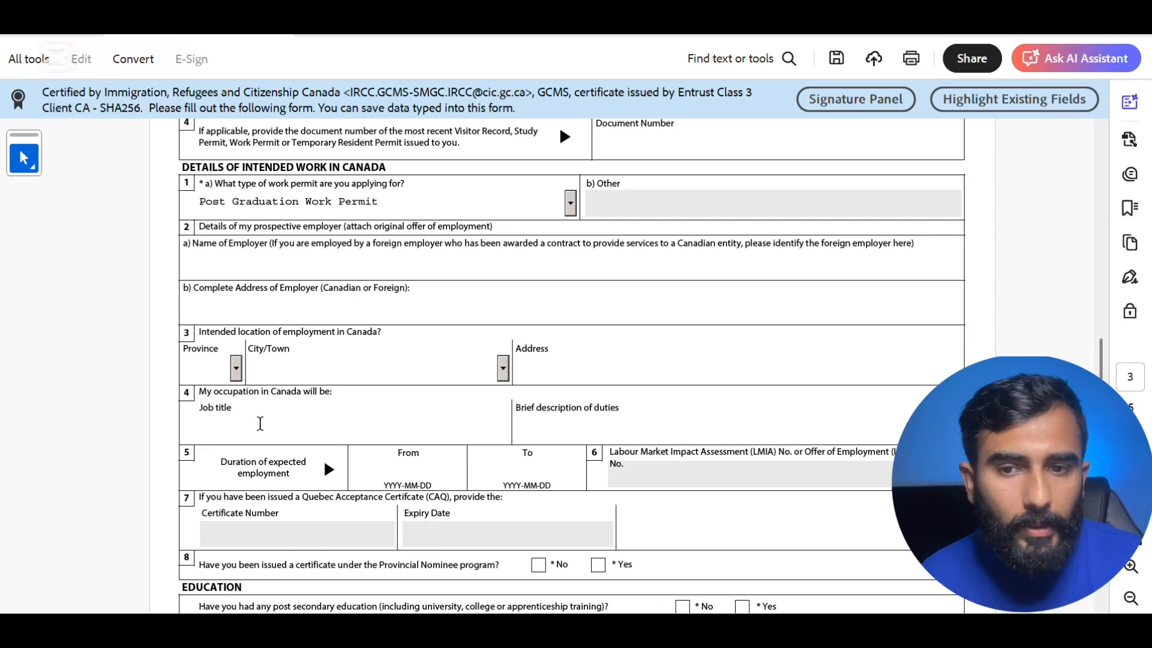
scroll(257, 417, down, 5)
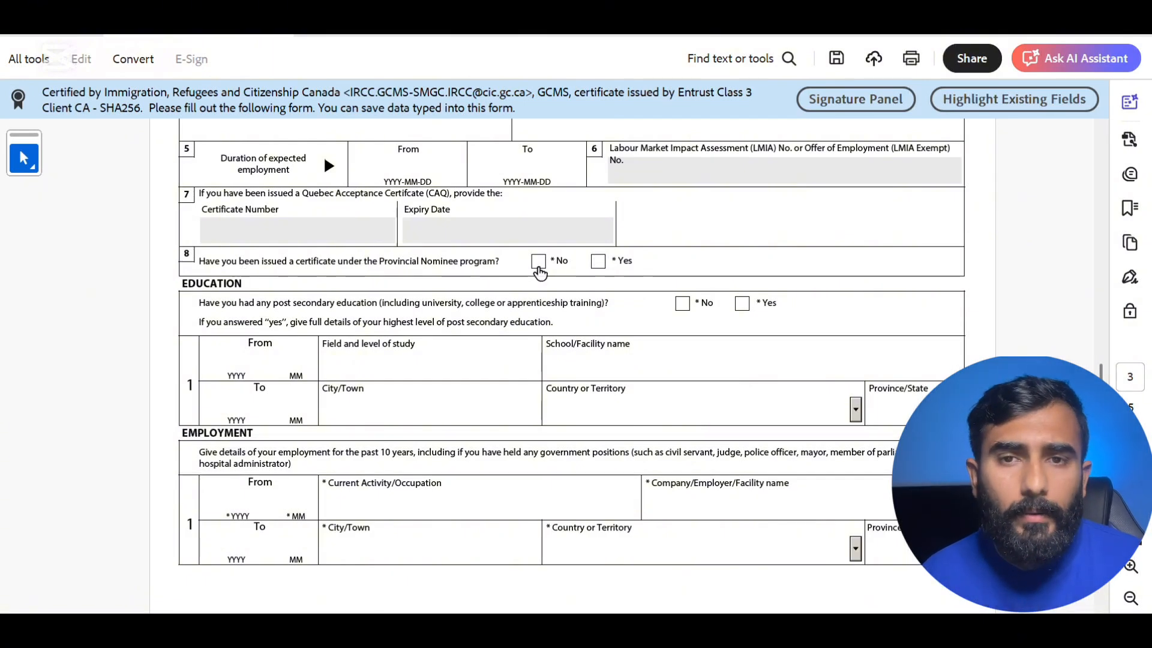
- Answer No to Provincial Nominee and Yes to post-secondary education, entering start date 2024-05
click(538, 268)
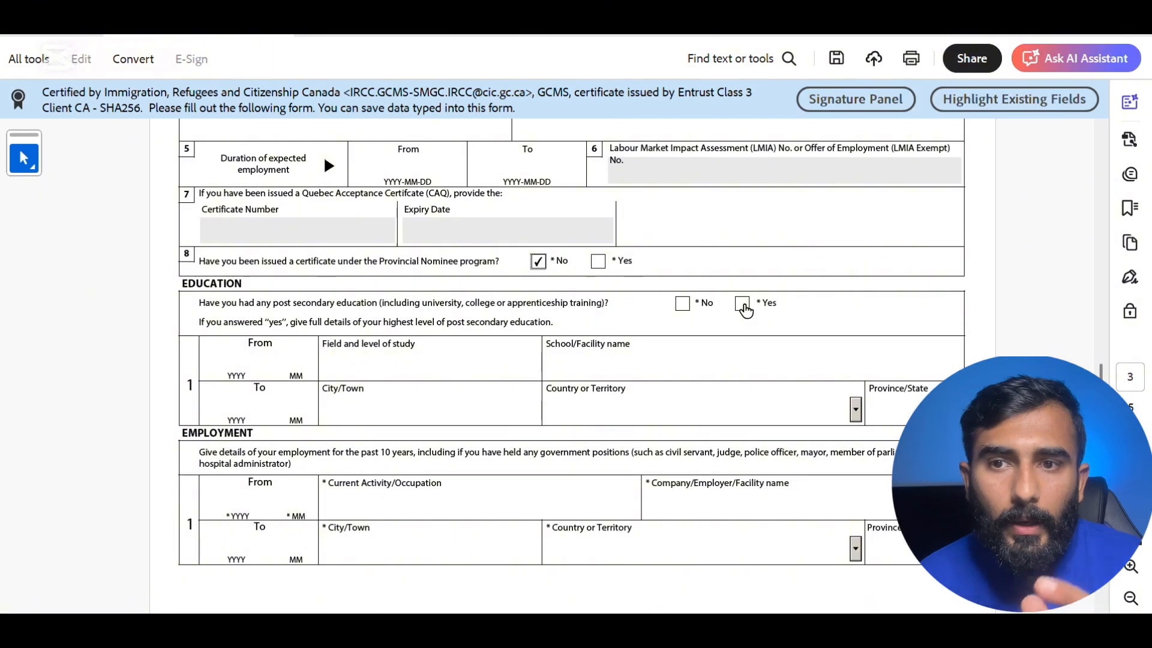
click(743, 305)
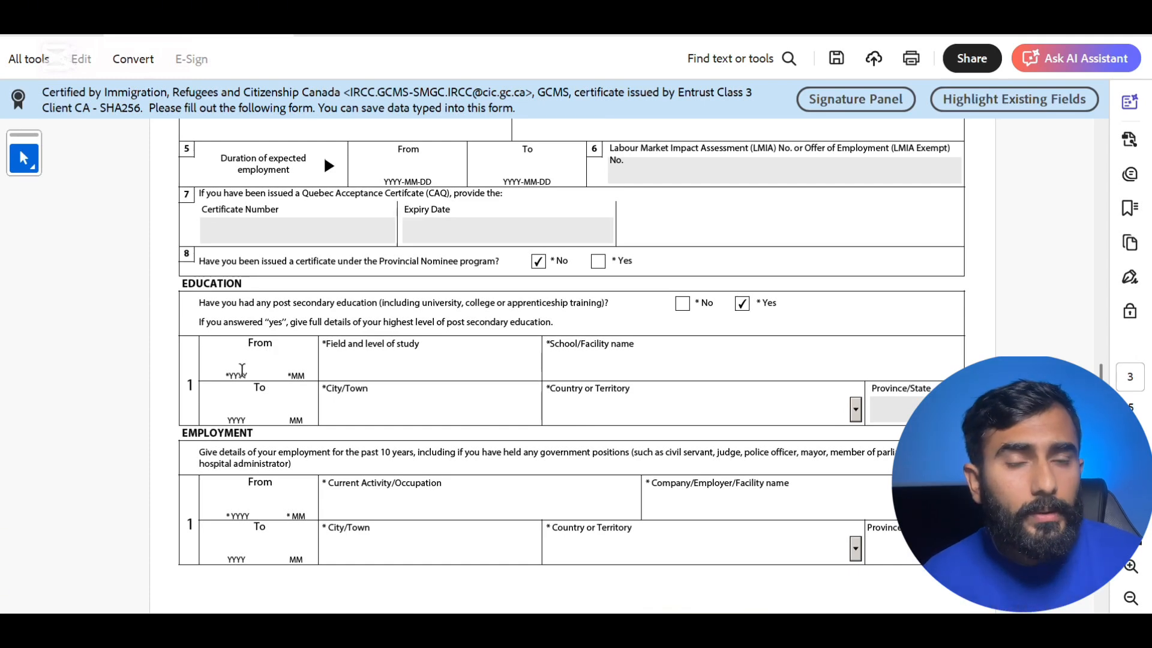
click(242, 370)
text(202405)
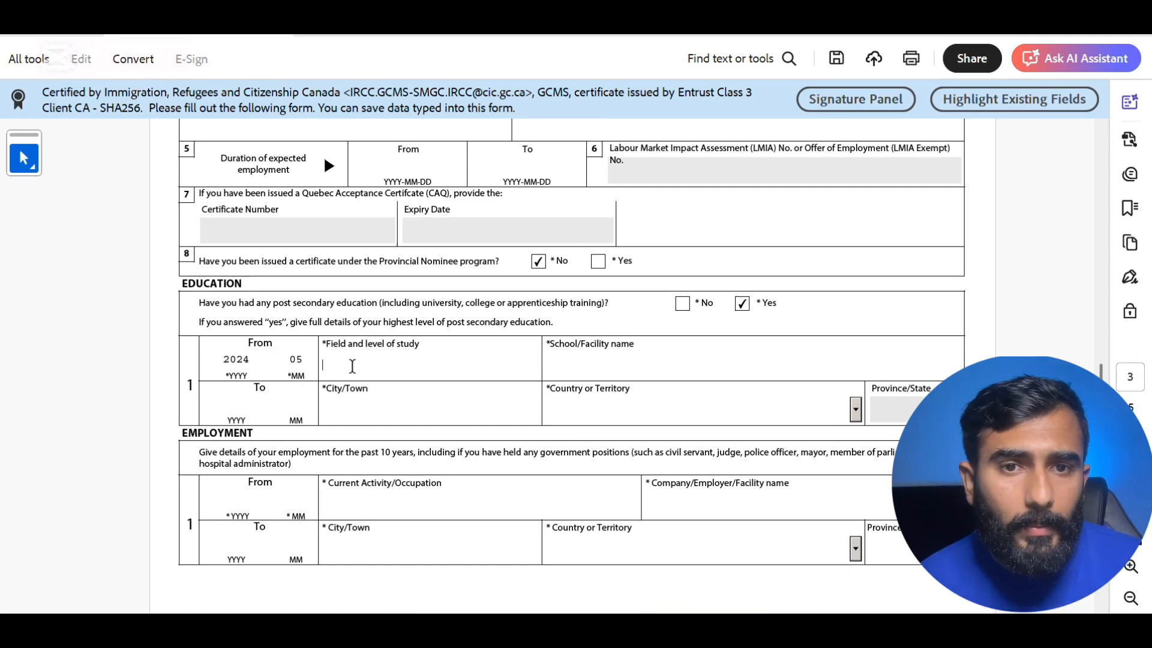
- Enter field of study 'science', school 'sherdian' and city 'Brampton' in the education row
click(352, 365)
text(science)
click(553, 365)
text(sherdian)
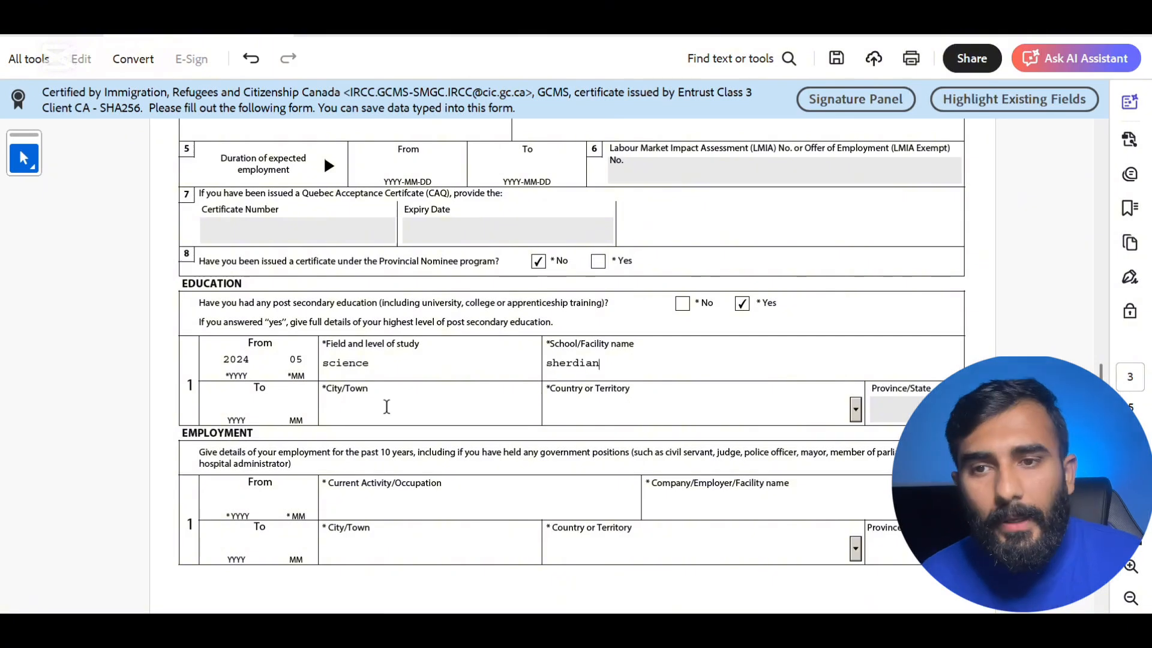
click(348, 413)
text(Brampton)
click(238, 410)
- Finish the education row with end date 2025-12, Canada and ON, then enter employment start 2022-01
text(202512)
click(571, 408)
text(Canada)
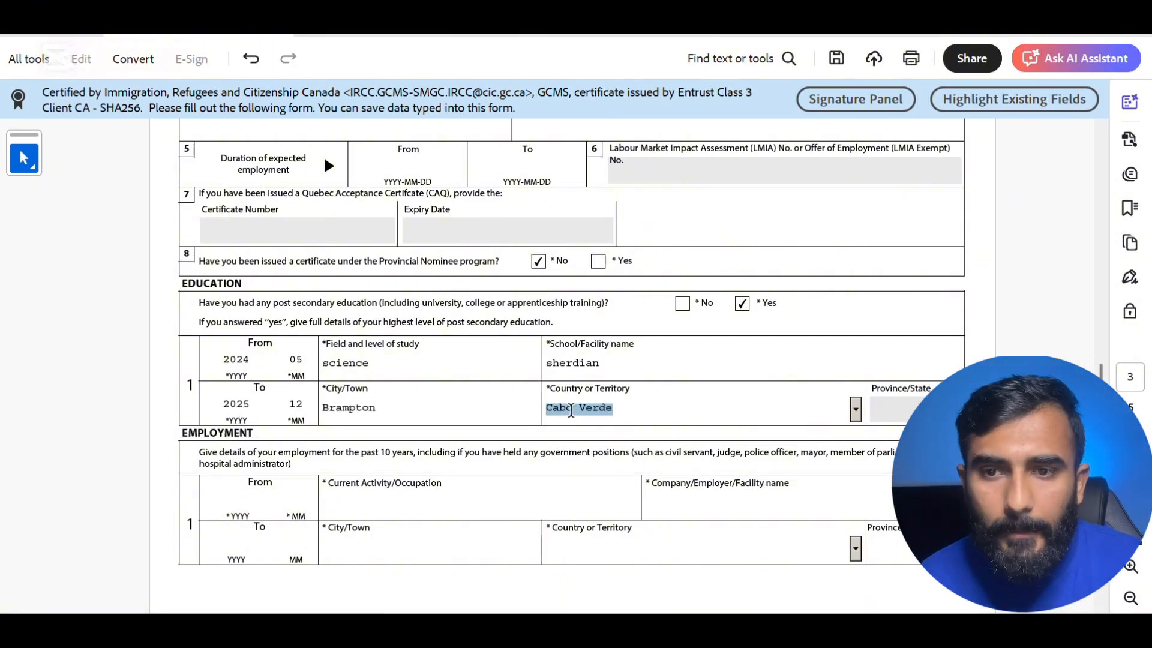
key(Tab)
text(ON)
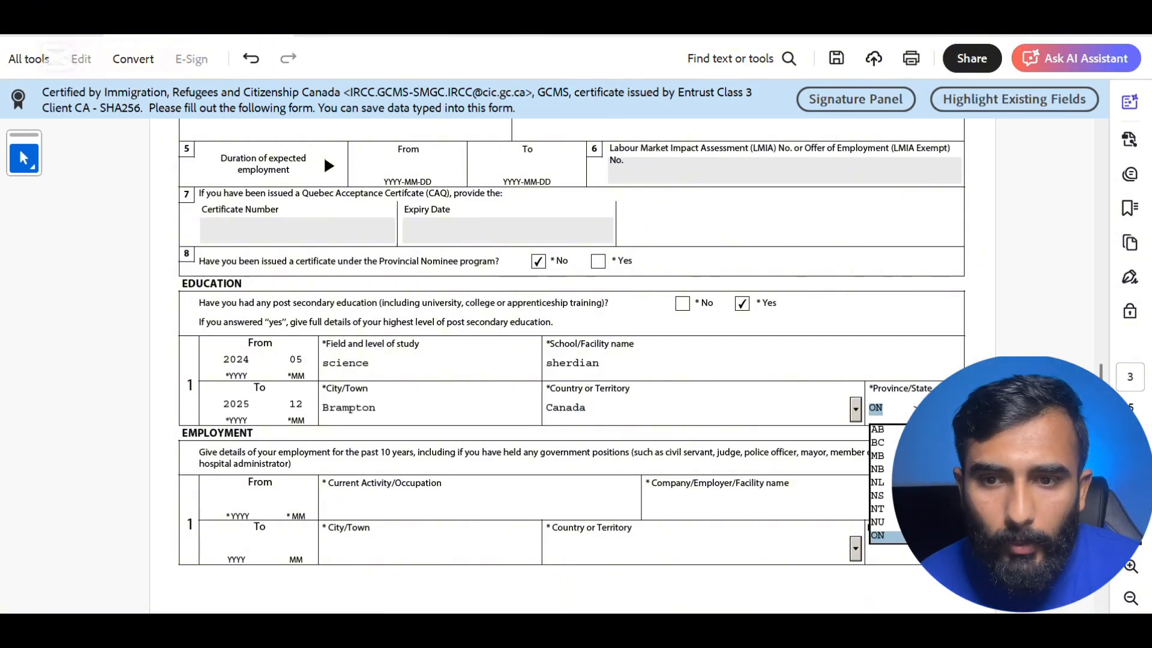
click(245, 506)
text(2222)
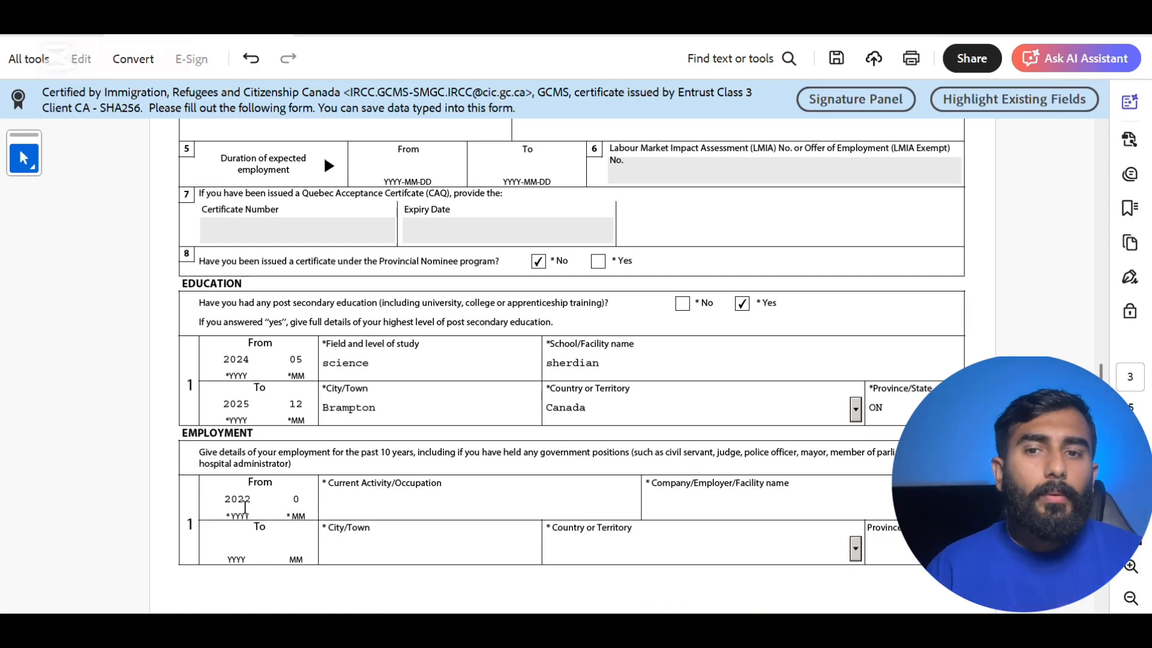
text(01)
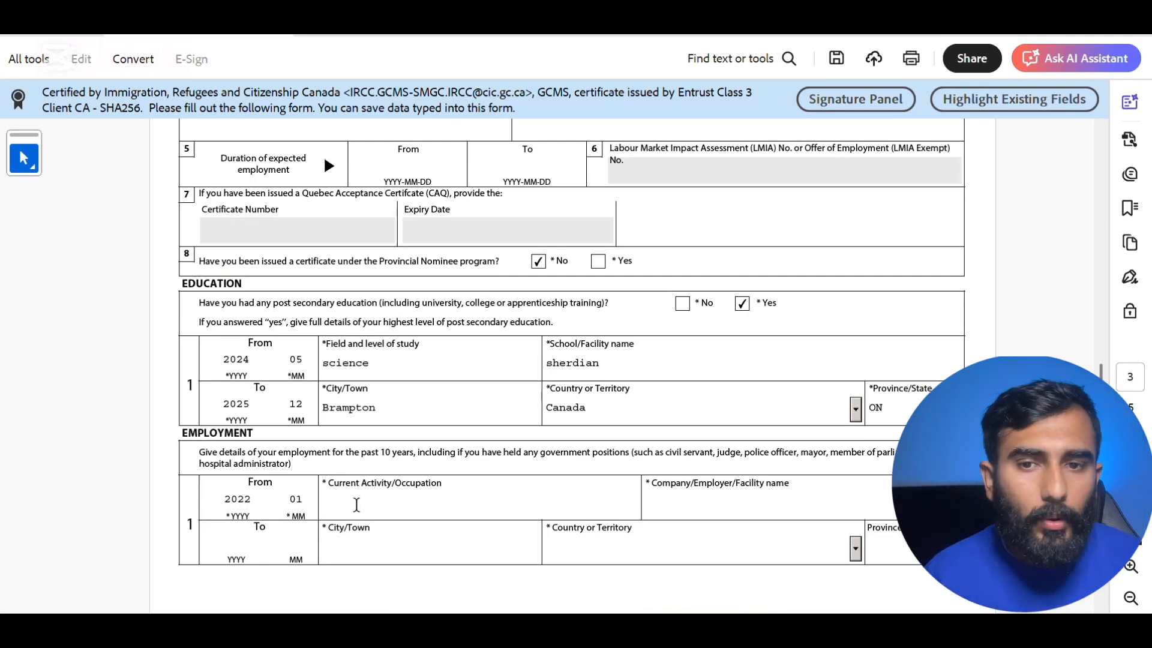
- Correct the current employment start year to 2024 and set the end date to 2025-07
scroll(498, 390, down, 5)
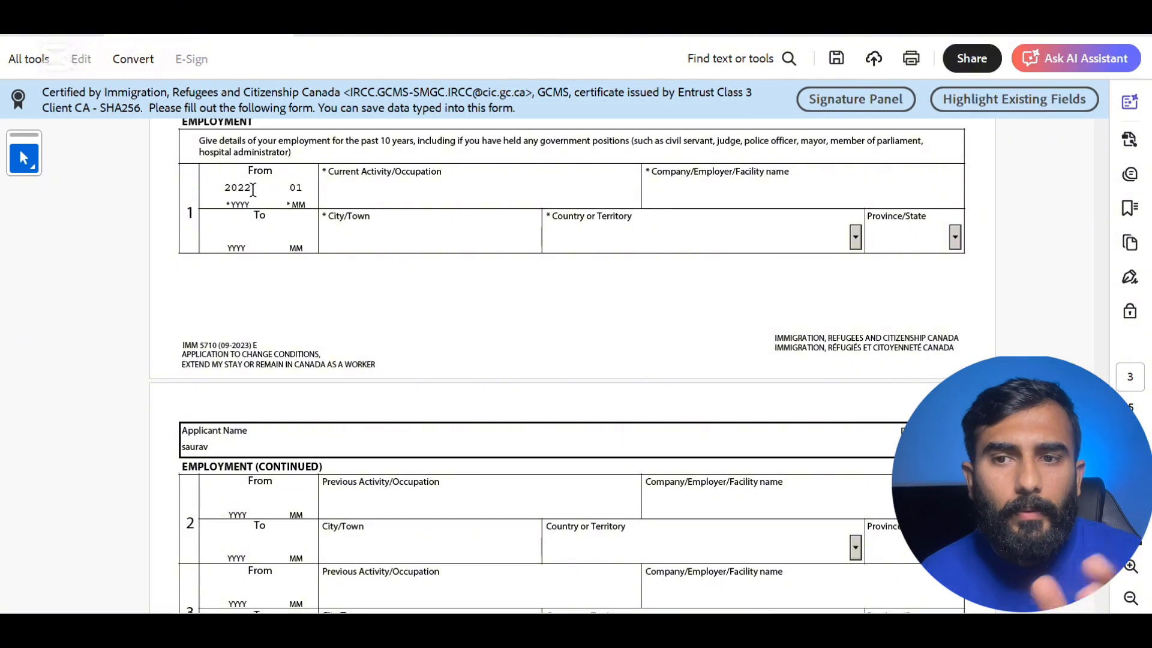
click(243, 236)
text(2025)
click(253, 188)
key(BackSpace)
text(4)
click(300, 231)
text(07)
- Fill the current job as team lead at xyz in brampton, Canada, province ON
click(390, 190)
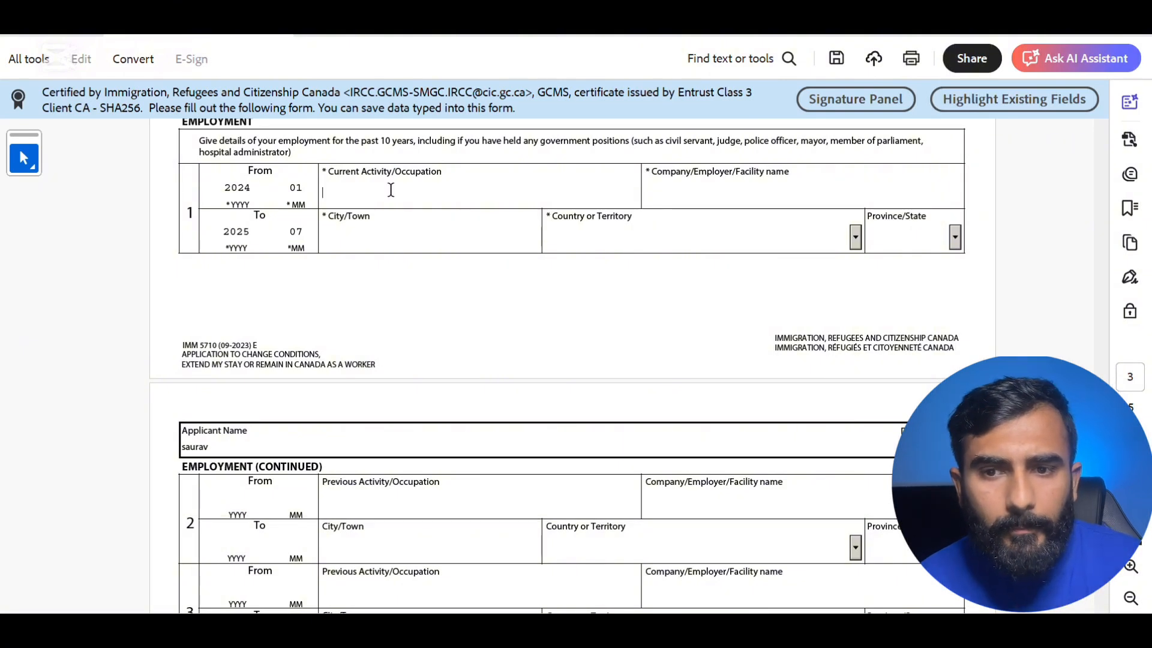
text(team lead)
click(669, 195)
text(xyz)
click(465, 234)
text(bram)
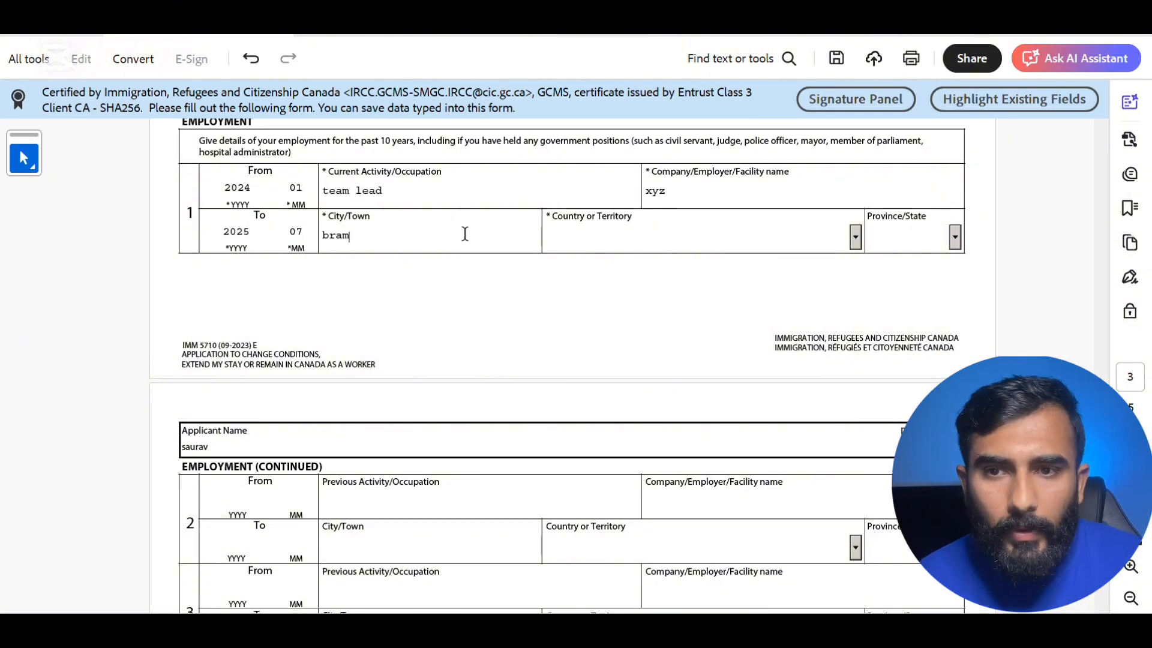
text(pton)
click(618, 241)
key(c)
key(c)
key(c)
key(c)
key(Caps_Lock)
key(Tab)
key(o)
- Start the previous employment record with occupation 'teacher' from 2023-03
scroll(617, 243, down, 5)
click(255, 205)
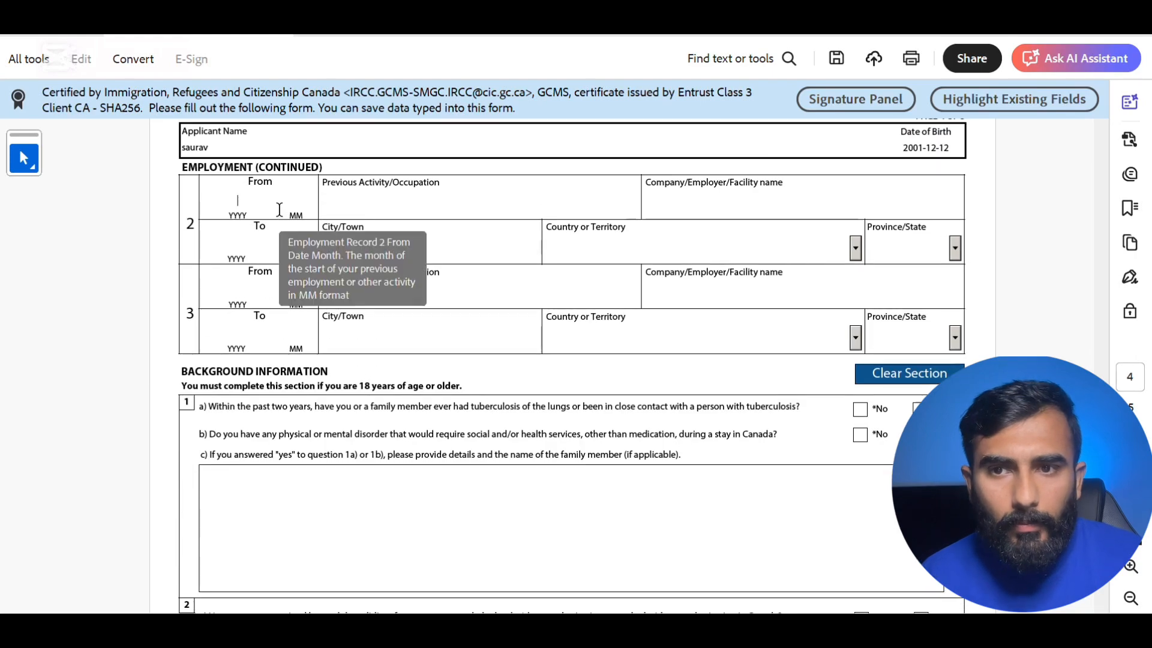
text(2023)
click(279, 210)
text(03)
click(344, 210)
text(teacher)
- Set the previous job's employer to 'school' with end date 2023-12
key(Tab)
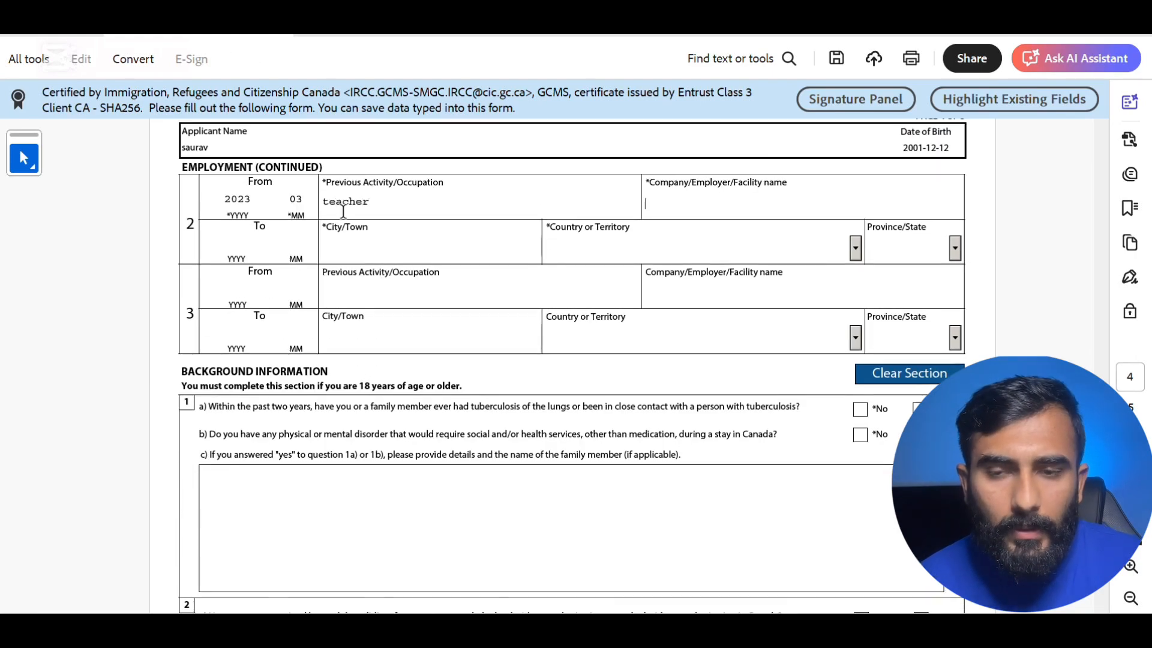
text(school)
click(278, 248)
text(12)
click(243, 247)
text(2023)
click(591, 247)
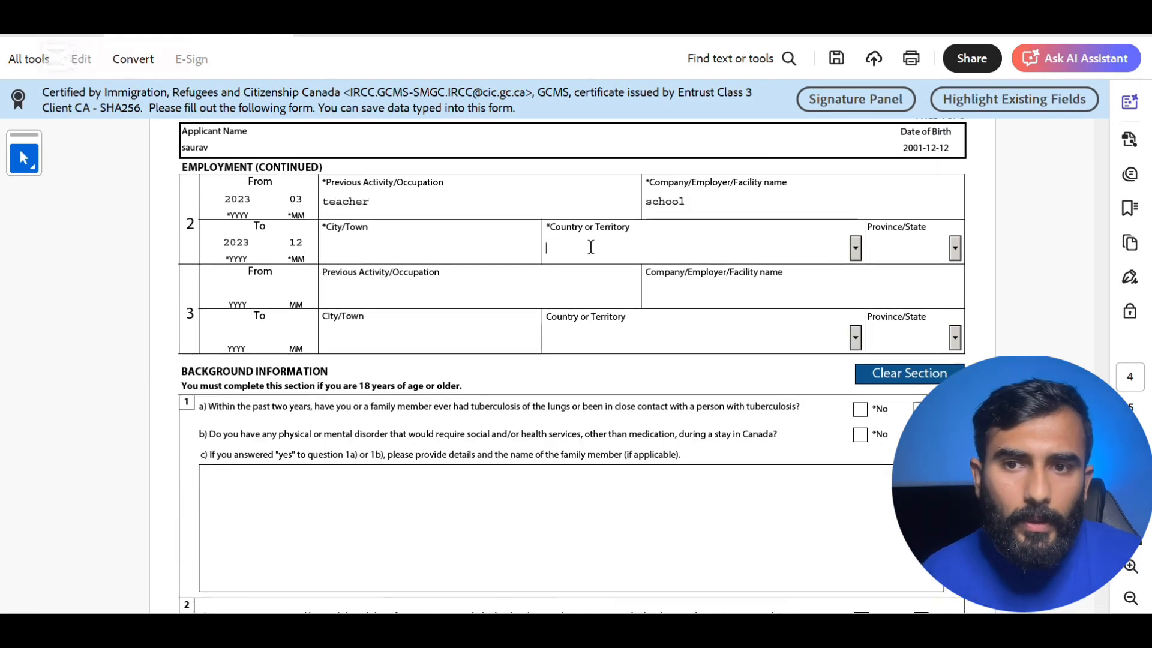
- Answer No to question 1a on tuberculosis and 1b on physical or mental disorders
scroll(720, 244, down, 6)
scroll(744, 238, up, 3)
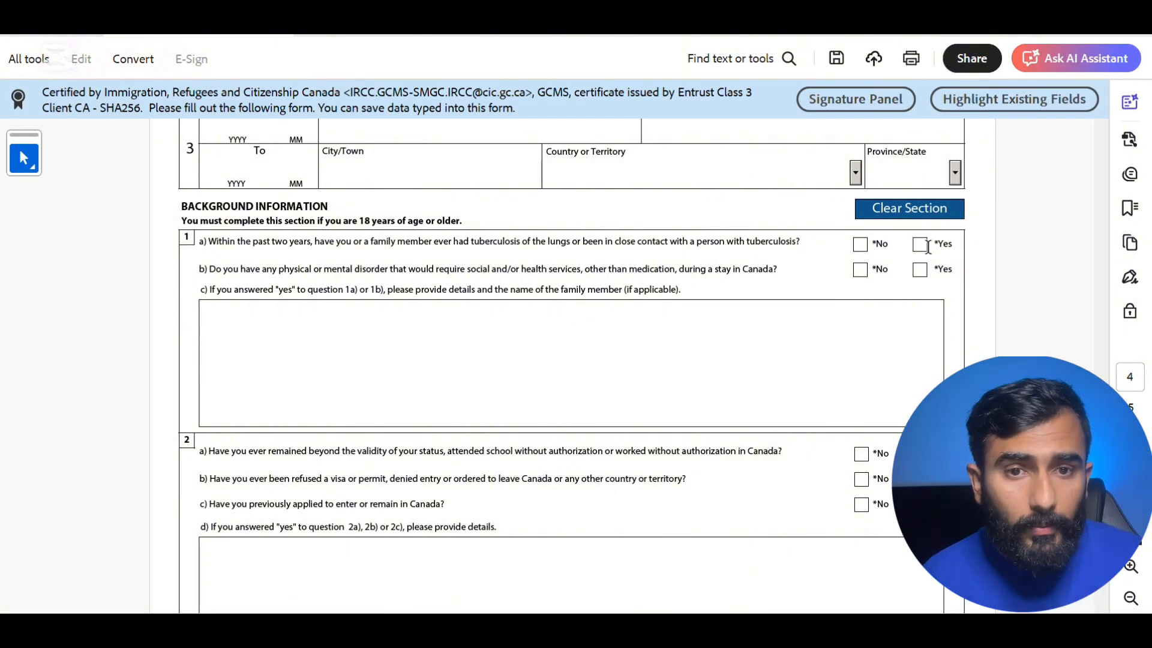
click(859, 247)
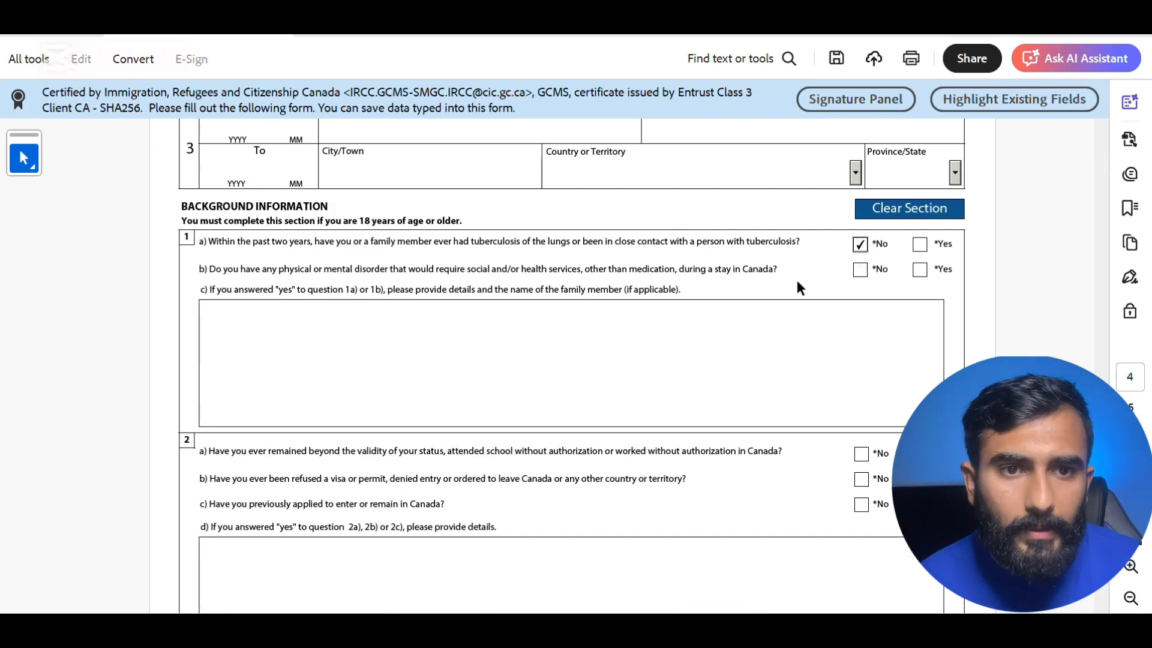
click(860, 270)
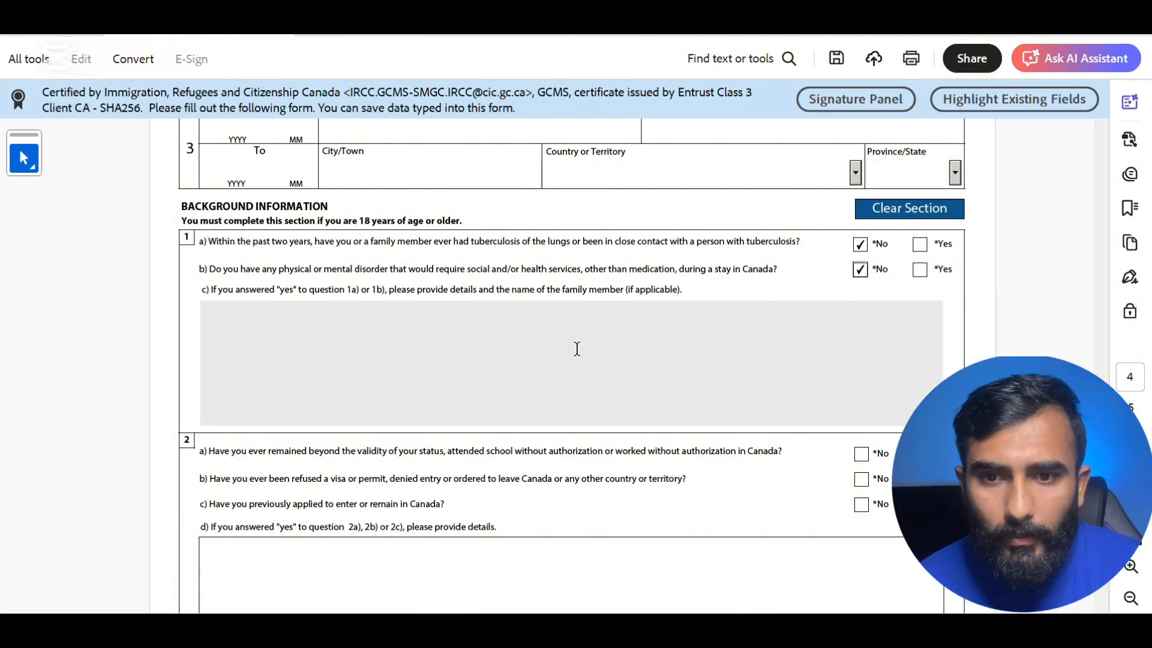
scroll(576, 349, down, 4)
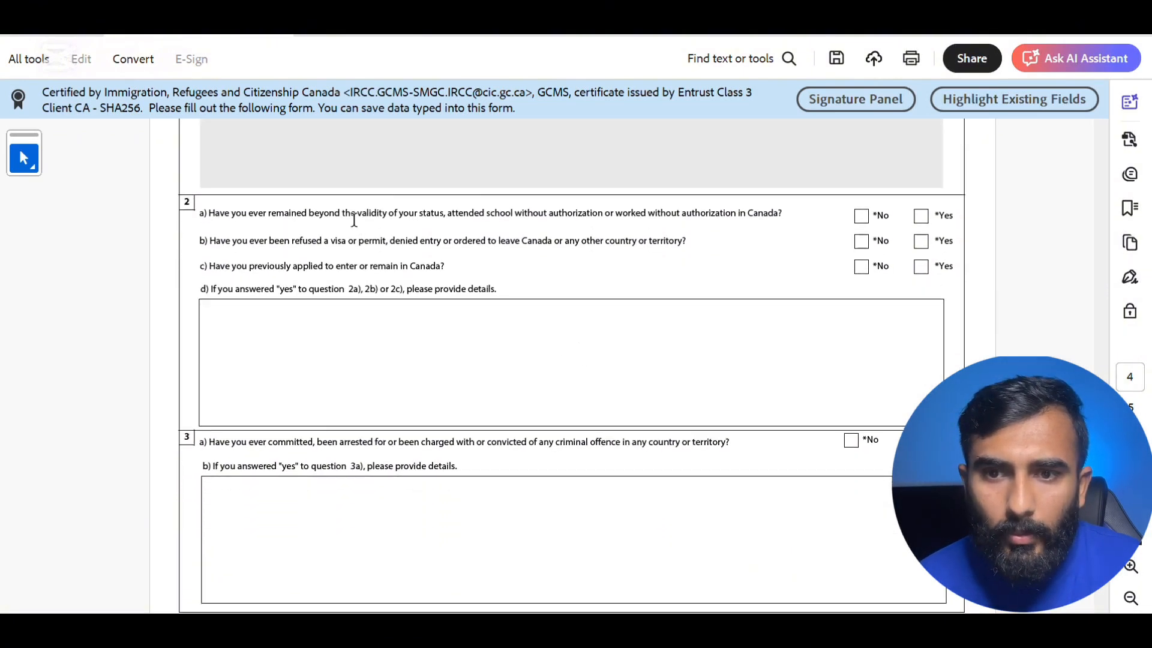
- Answer No to questions 2a and 2c, and Yes to 2b on visa refusals
click(860, 217)
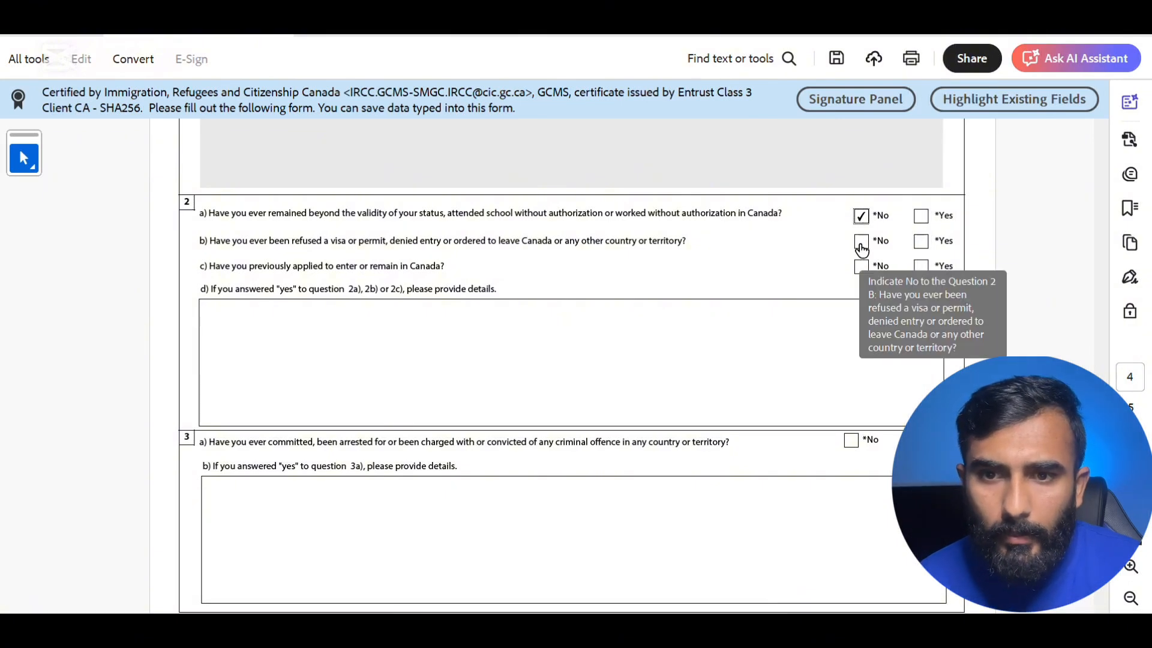
click(860, 245)
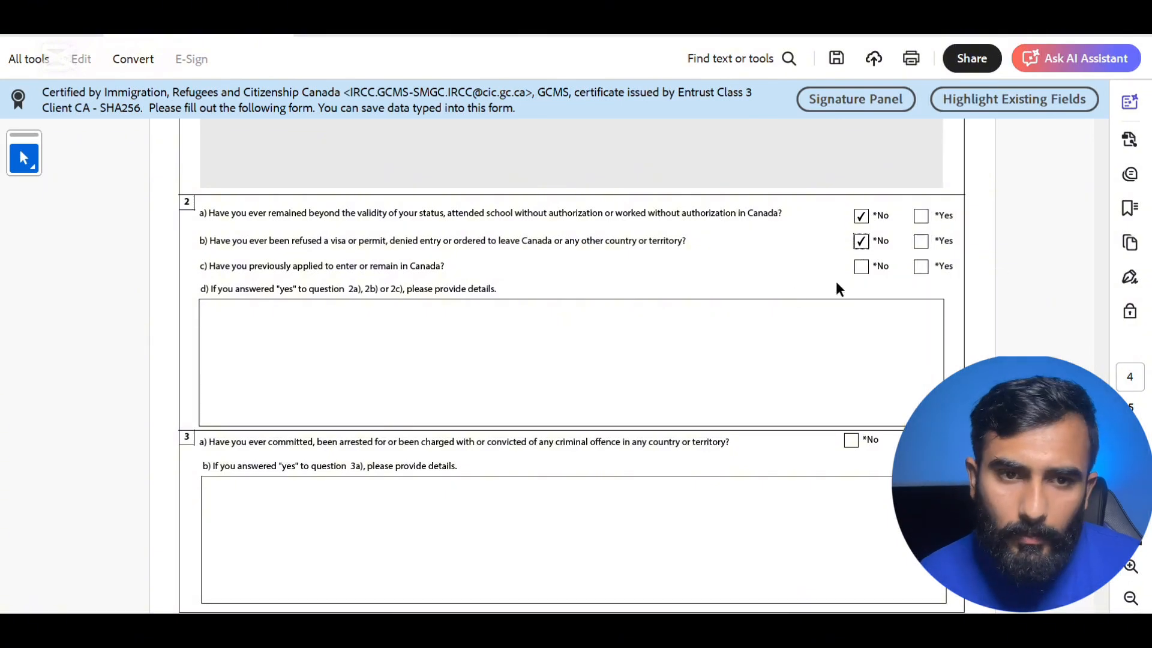
click(862, 273)
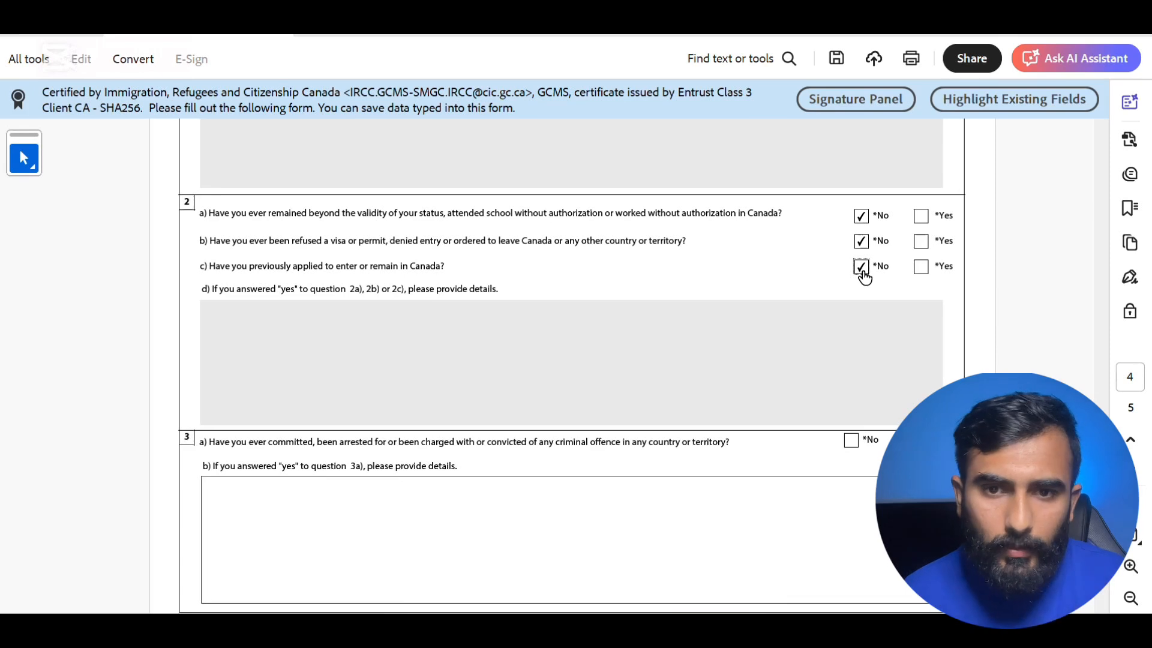
click(920, 242)
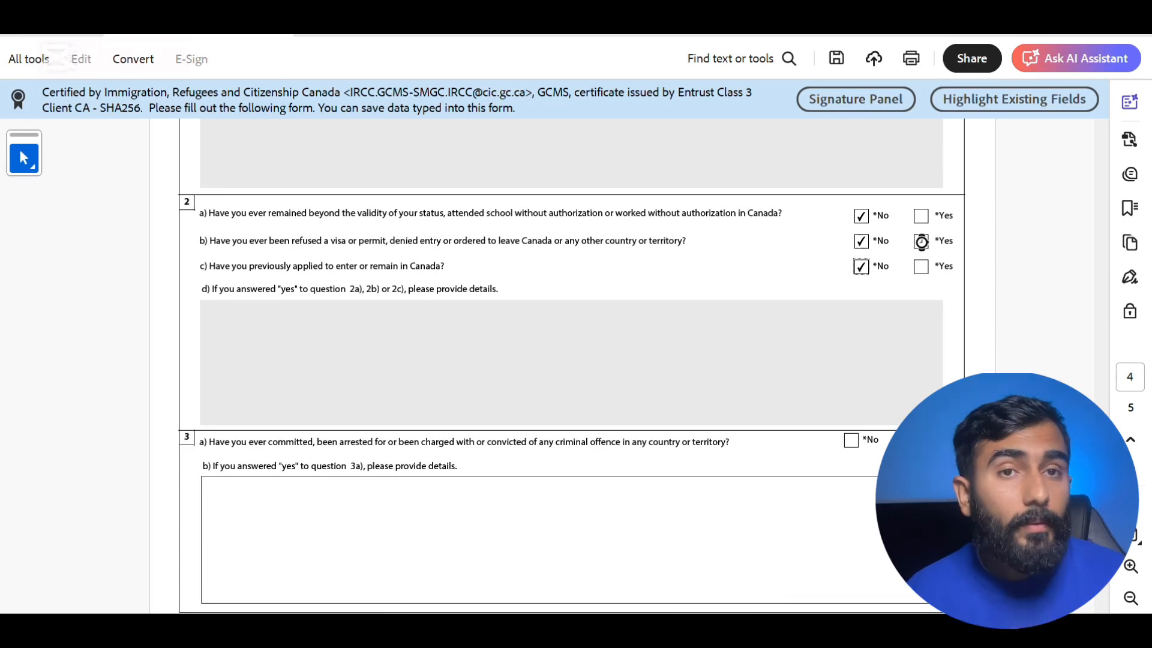
click(418, 346)
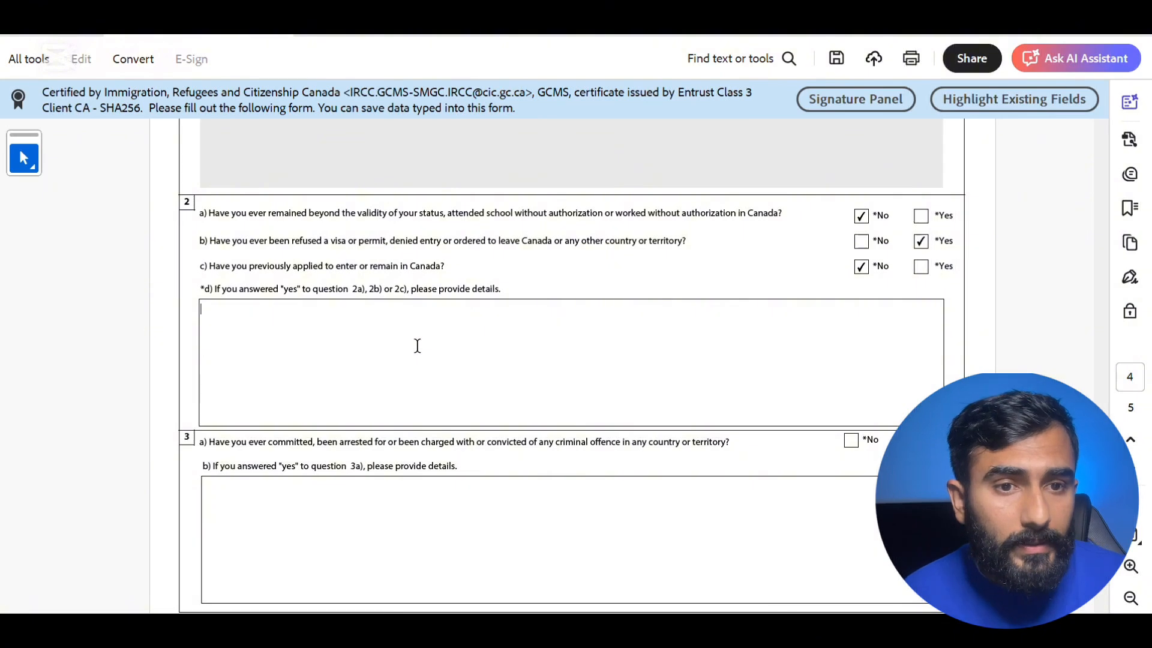
text(ge)
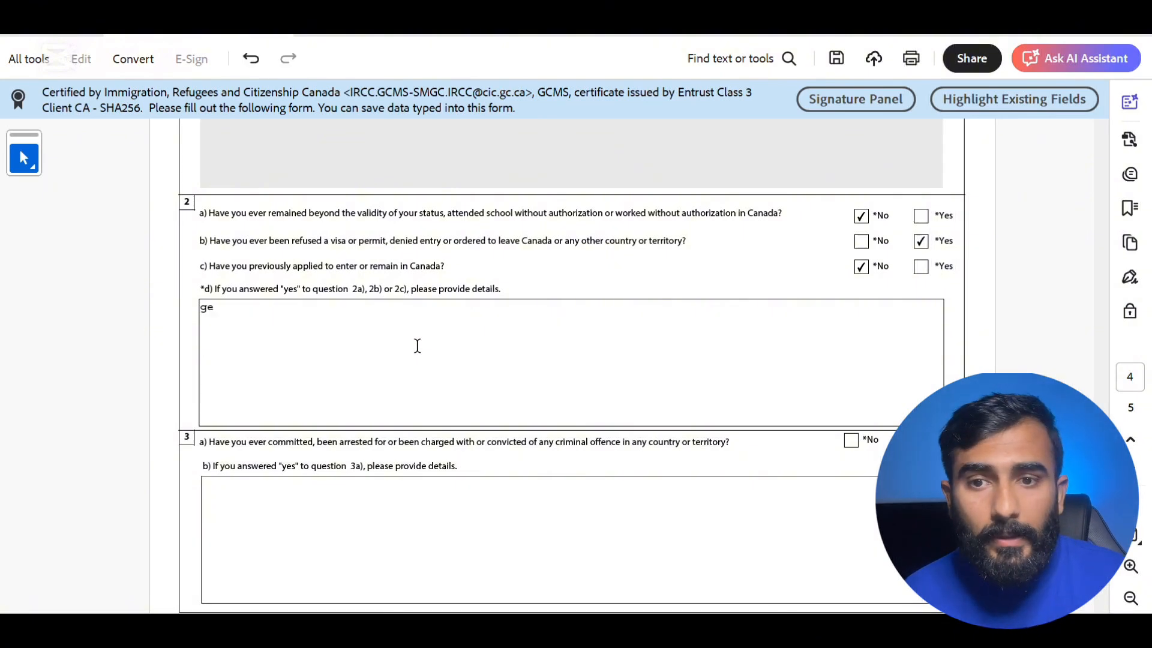
text(ot)
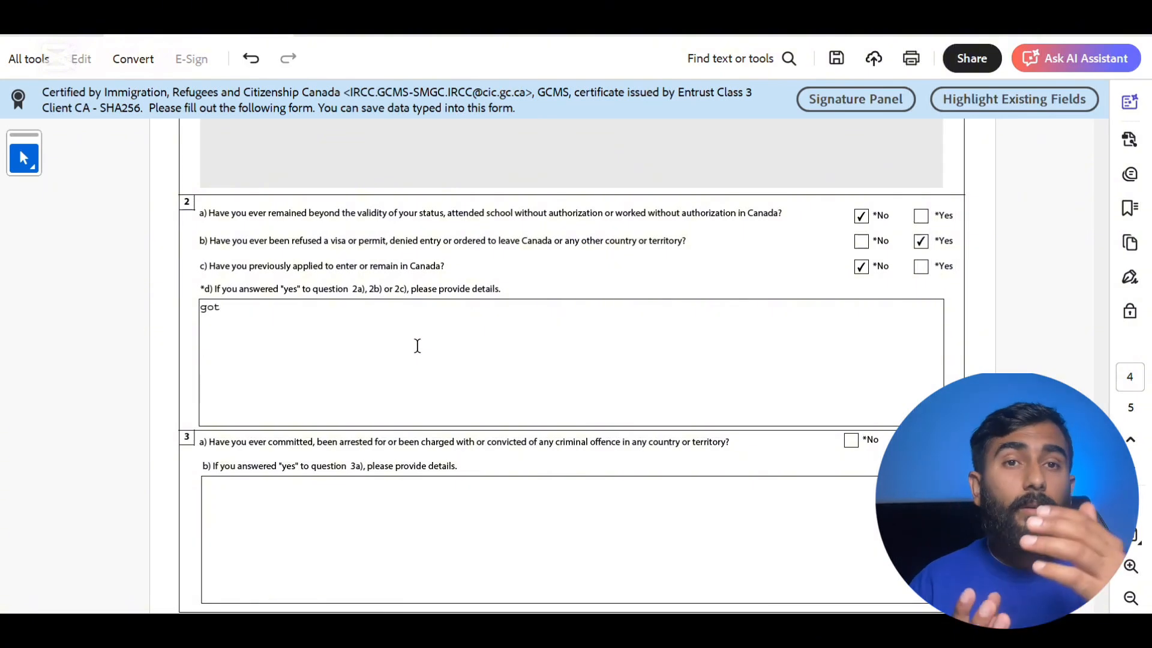
text( refusal)
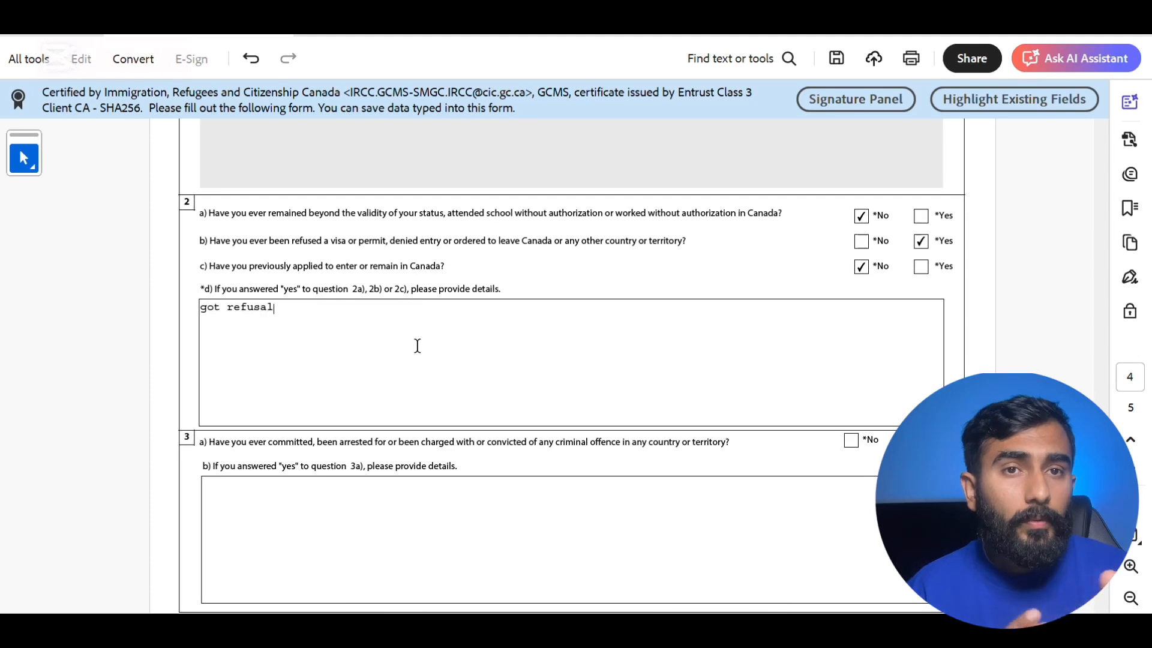
text( in)
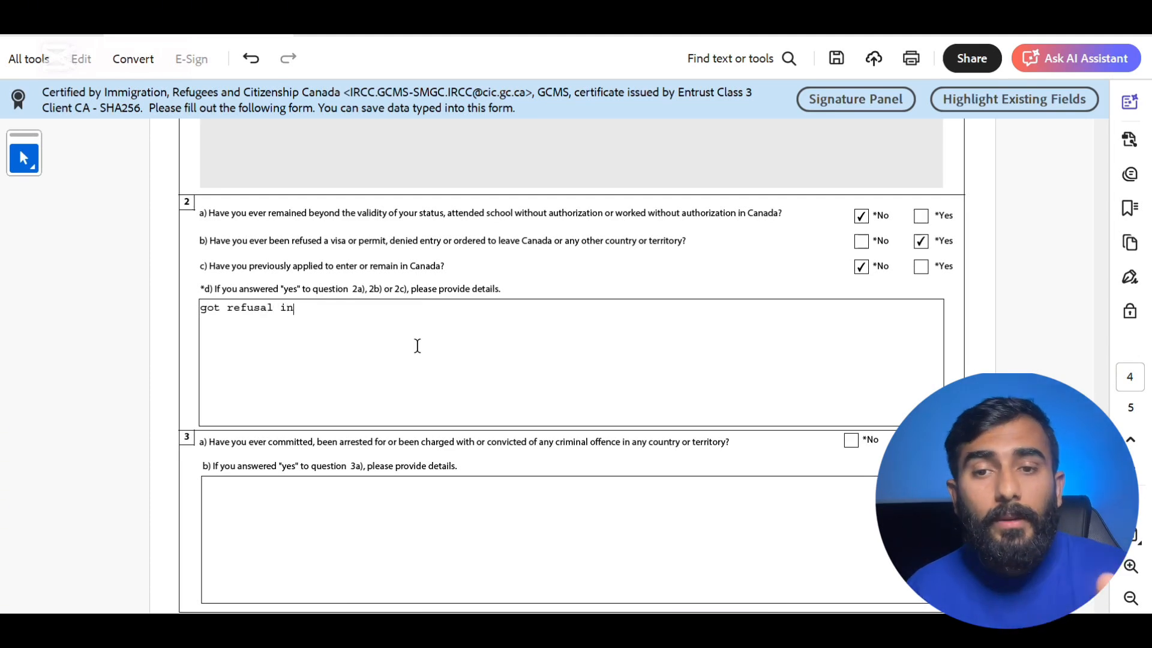
text( 2022)
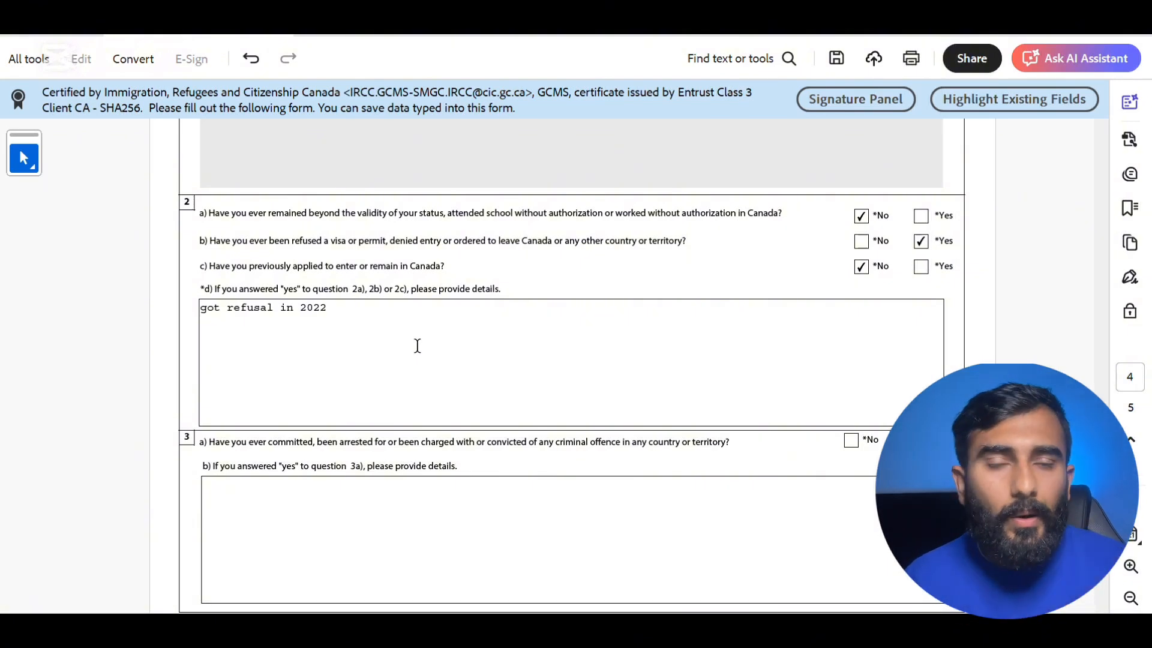
text(,)
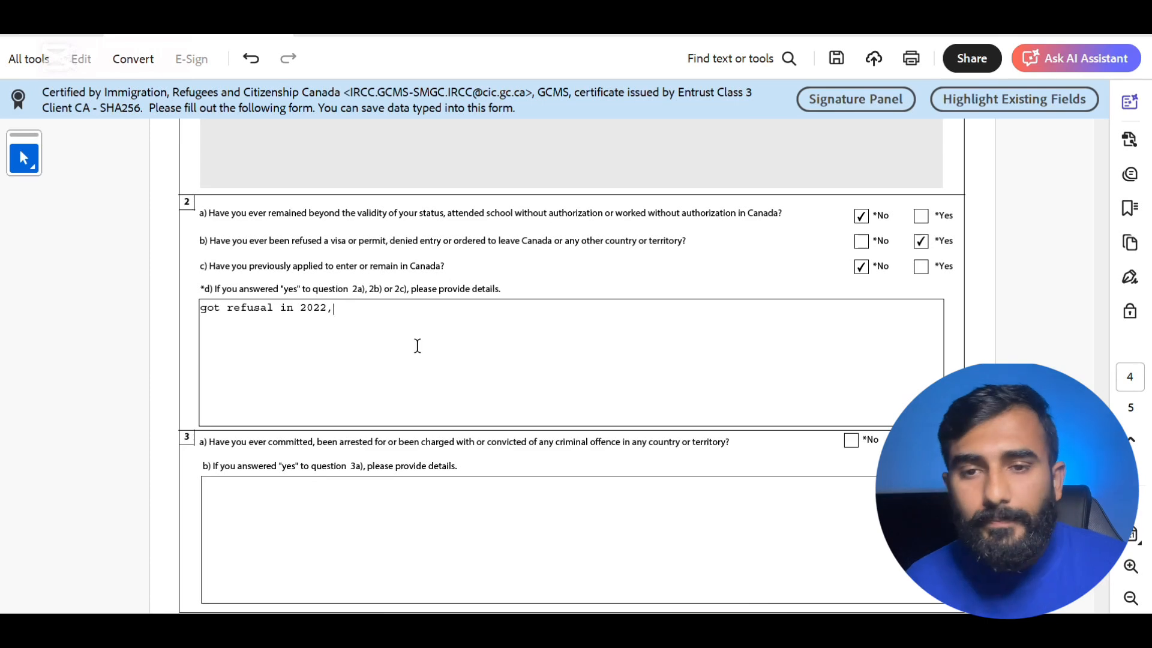
text( coll)
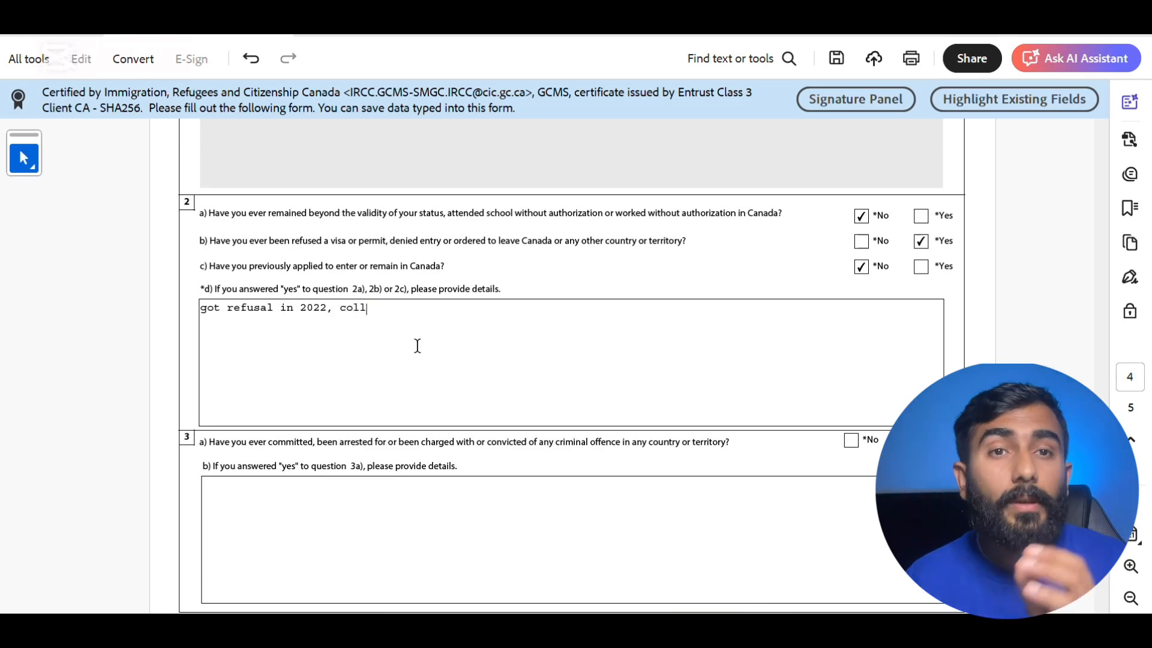
text(wg)
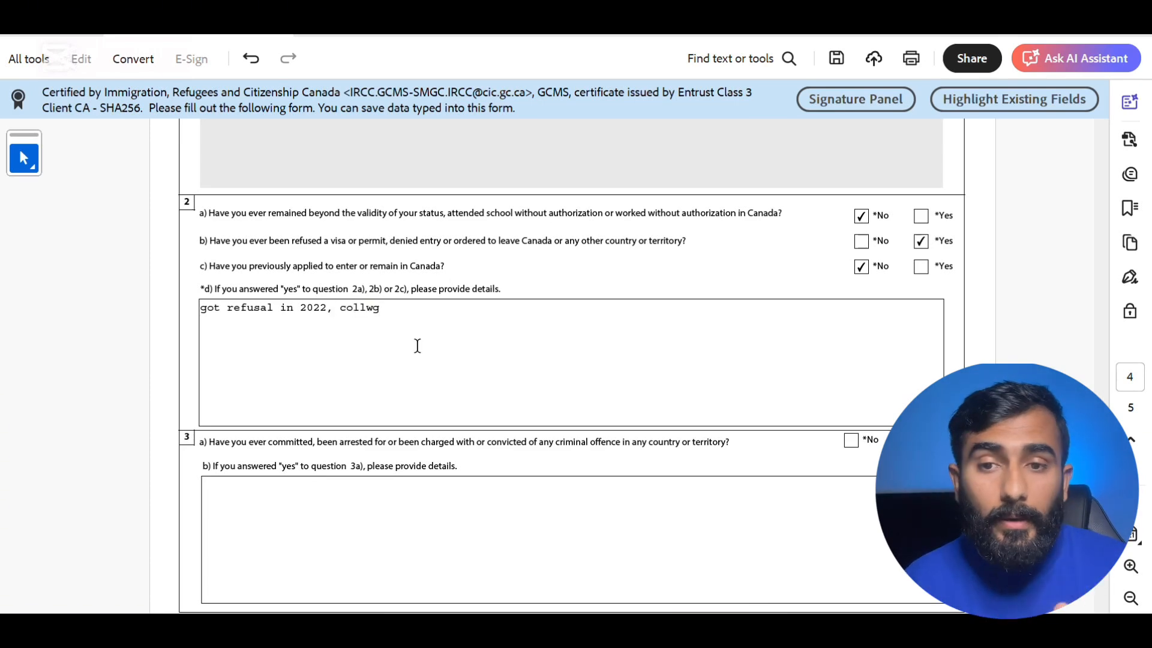
key(BackSpace)
key(BackSpace)
text(ege)
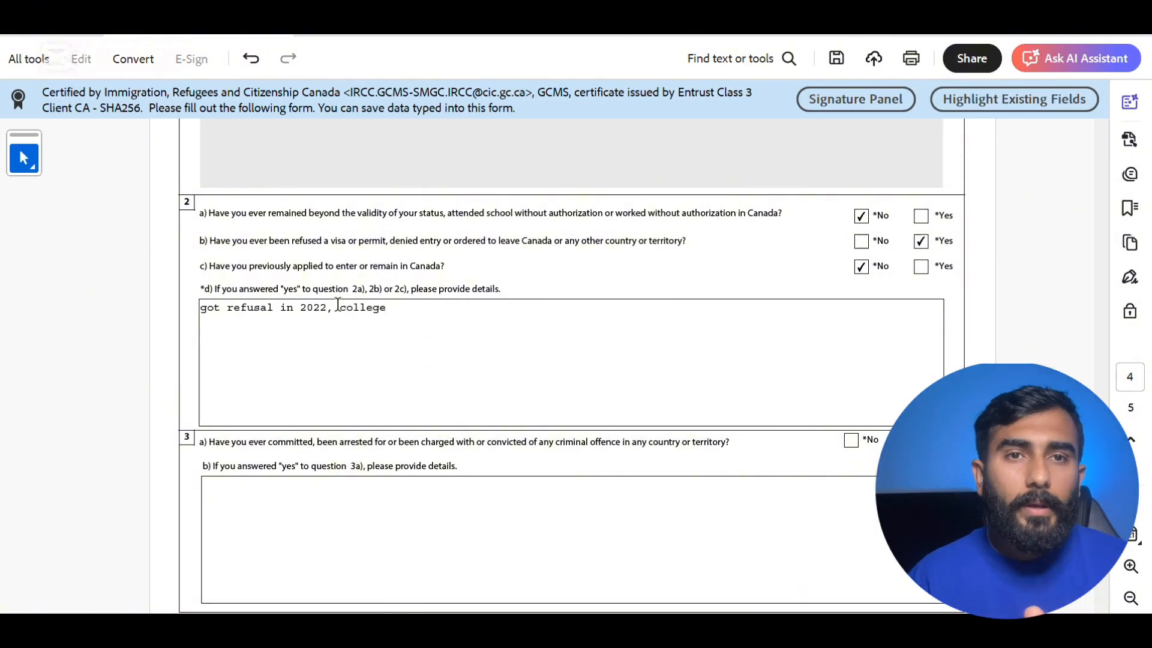
drag(338, 308, 391, 310)
key(BackSpace)
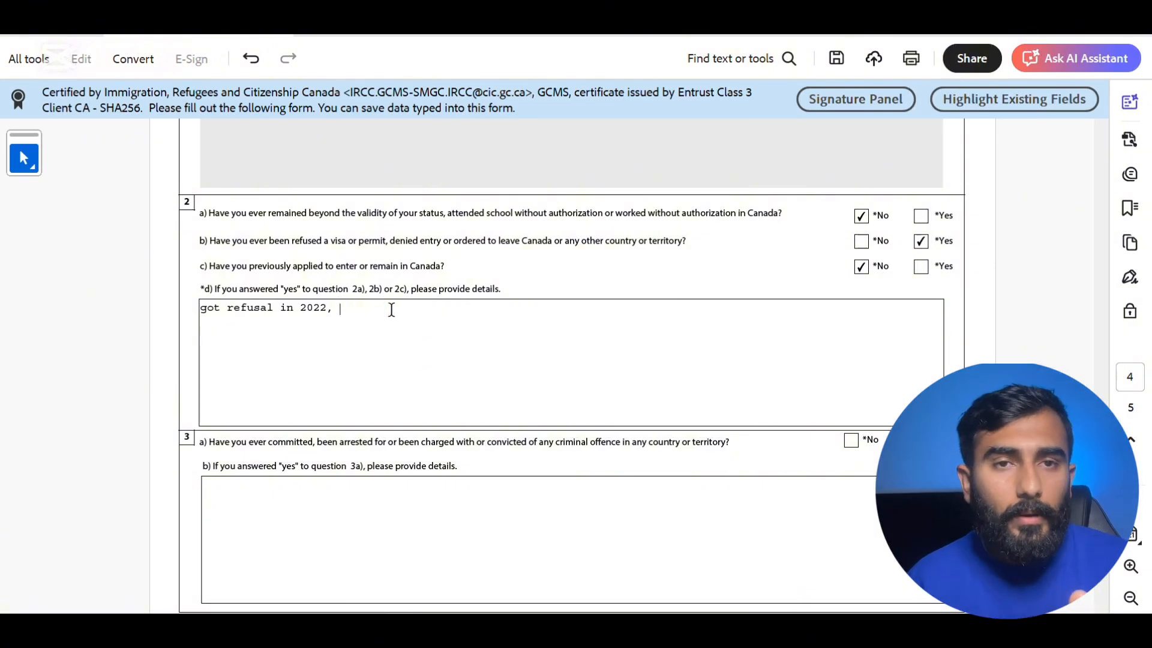
key(BackSpace)
key(BackSpace)
key(BackSpace)
key(BackSpace)
key(BackSpace)
key(BackSpace)
key(BackSpace)
key(BackSpace)
key(BackSpace)
key(BackSpace)
key(BackSpace)
key(BackSpace)
key(BackSpace)
key(BackSpace)
key(BackSpace)
key(BackSpace)
key(BackSpace)
key(BackSpace)
key(BackSpace)
key(BackSpace)
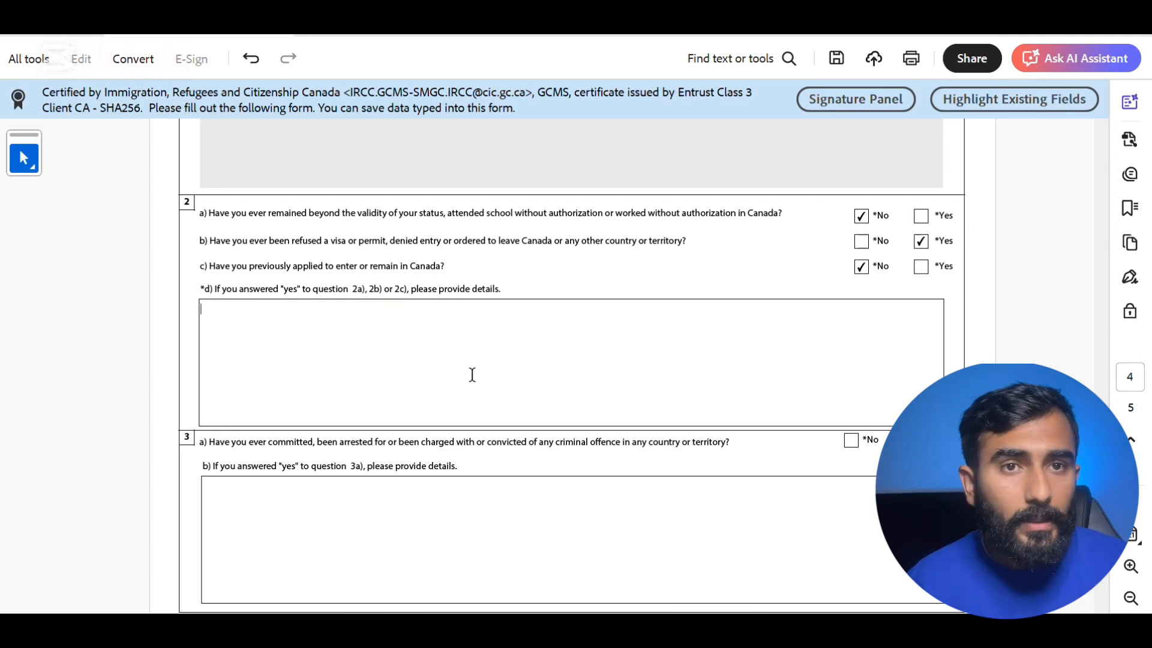
scroll(471, 377, down, 5)
- Answer No to criminal offences (3a), military service (4a), violent organizations (5) and ill-treatment (6)
scroll(472, 377, up, 5)
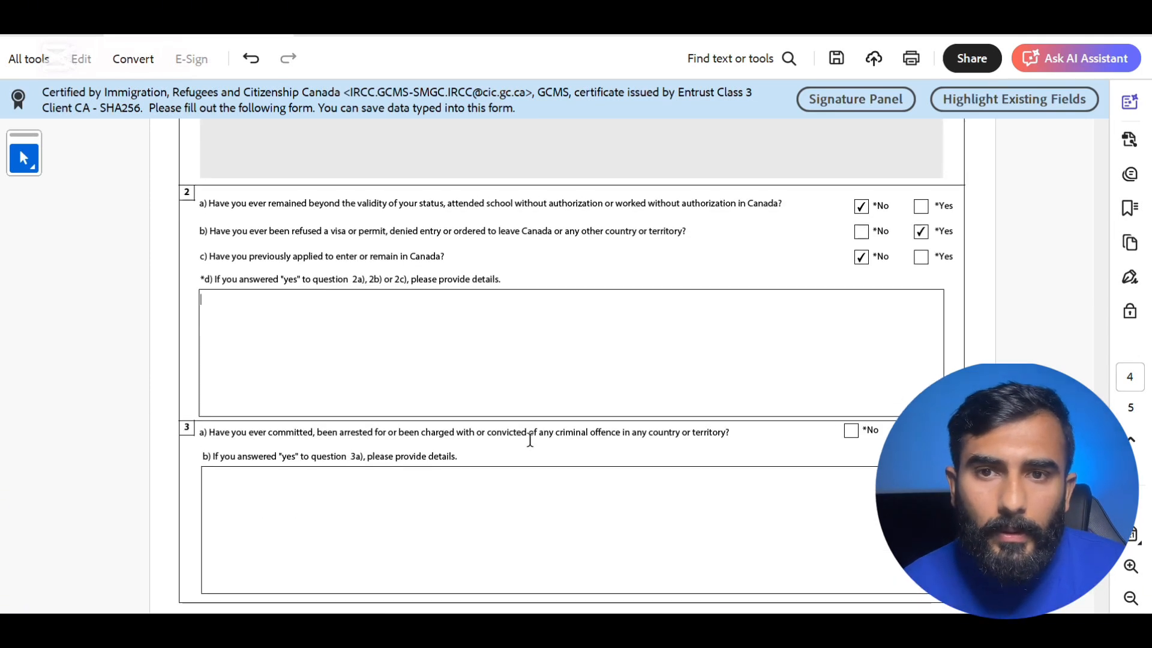
click(849, 436)
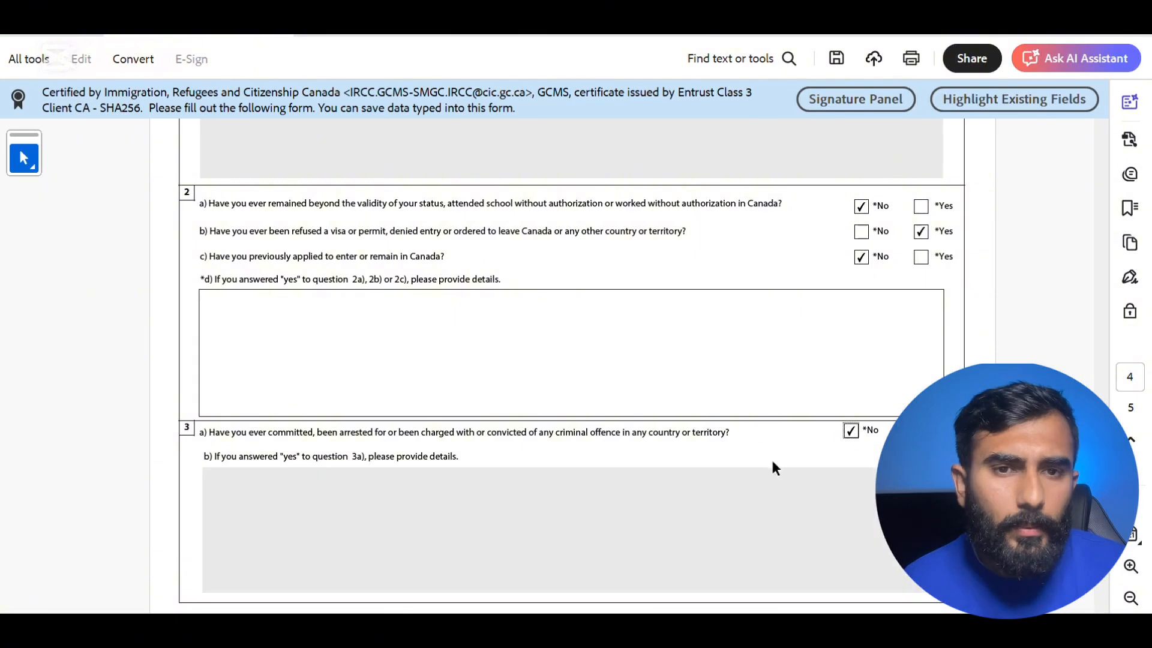
scroll(724, 473, down, 1)
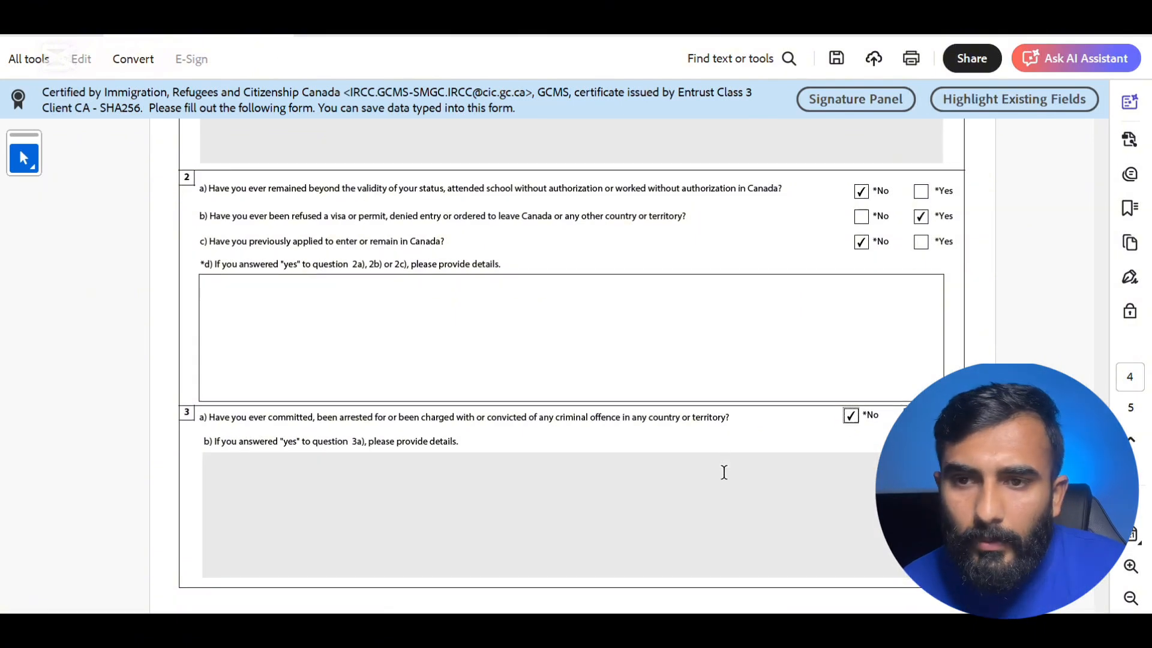
scroll(724, 473, down, 5)
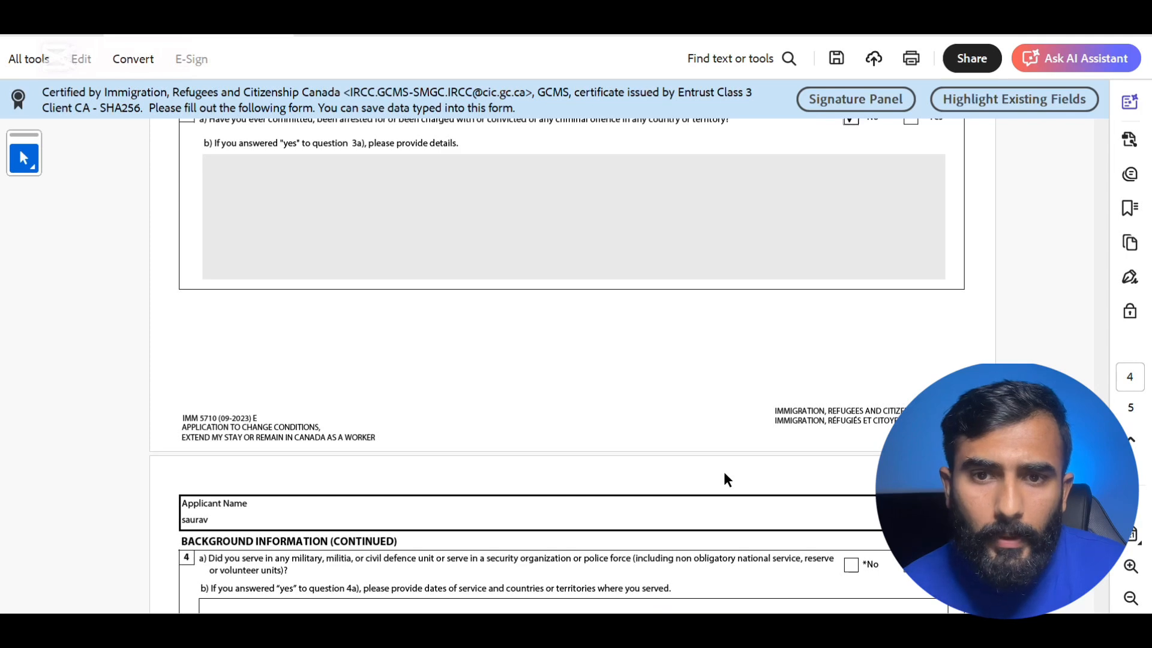
scroll(660, 384, down, 5)
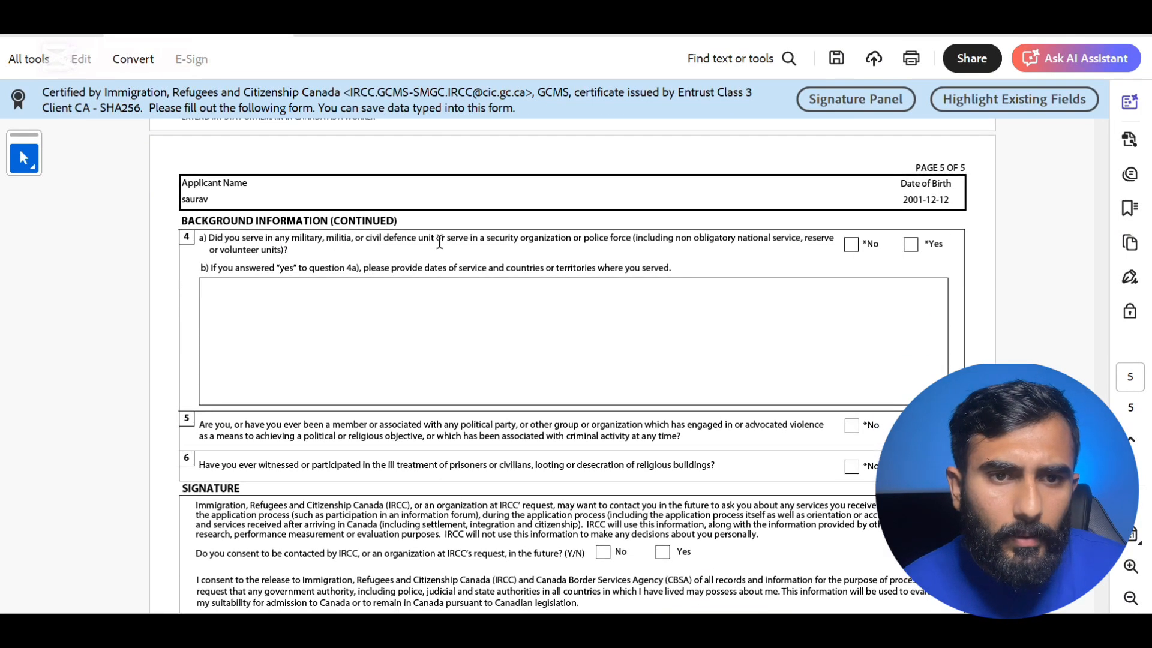
click(850, 244)
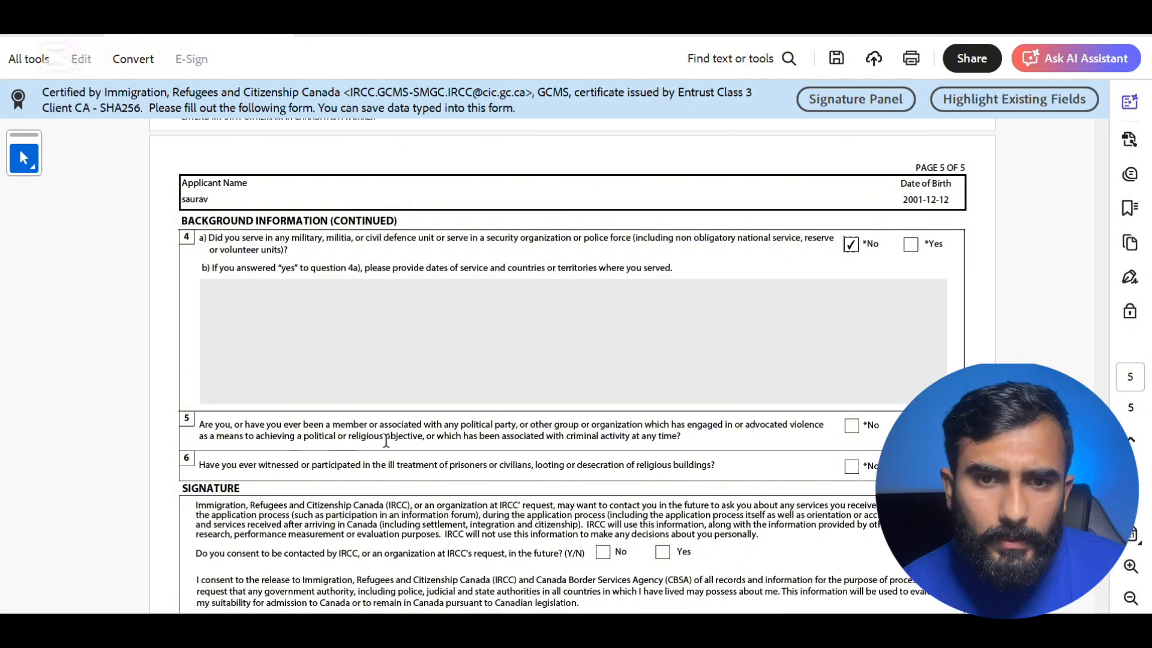
click(851, 425)
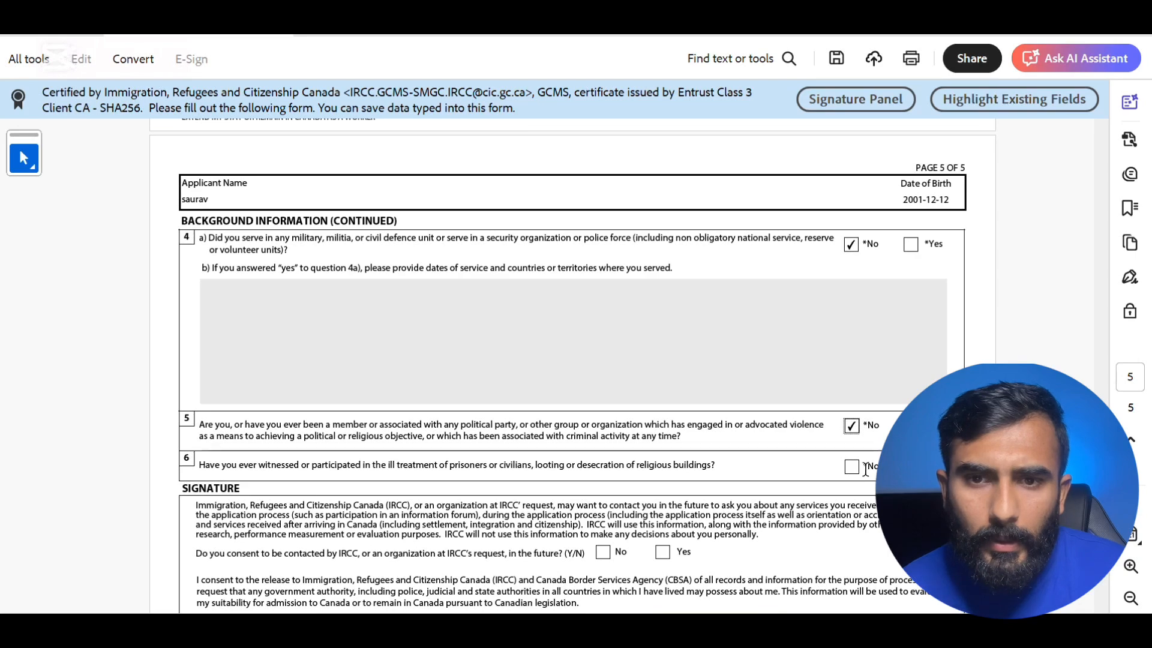
click(852, 466)
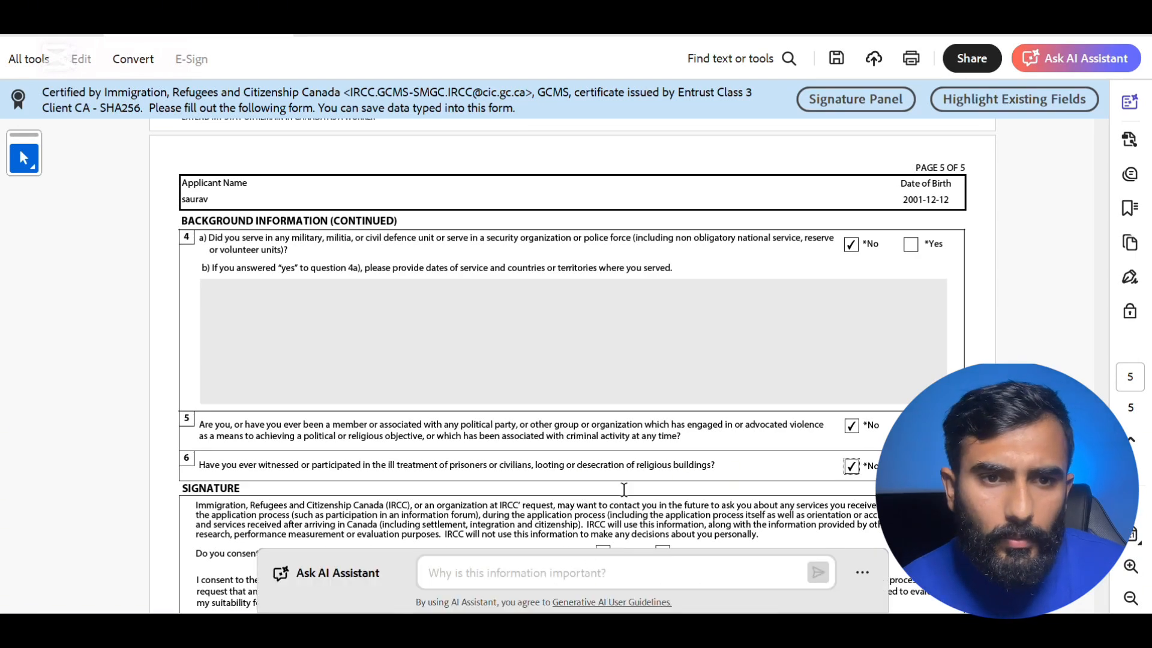
scroll(624, 489, down, 4)
- Answer Yes to consent for future contact by IRCC
scroll(624, 489, down, 3)
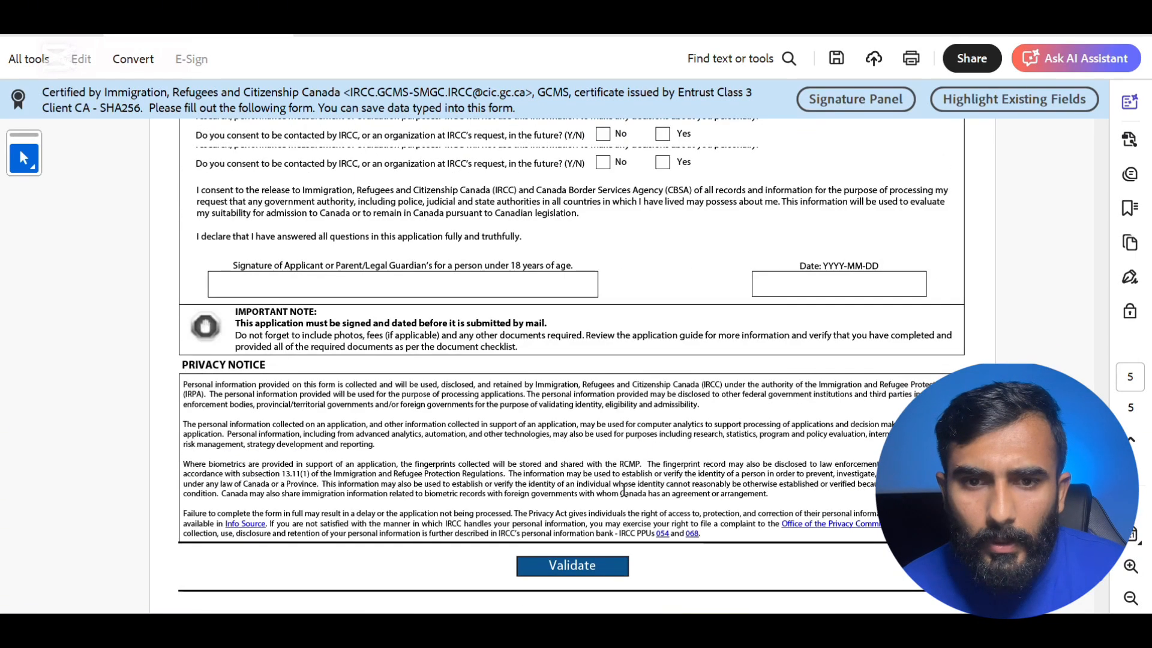
scroll(624, 489, up, 3)
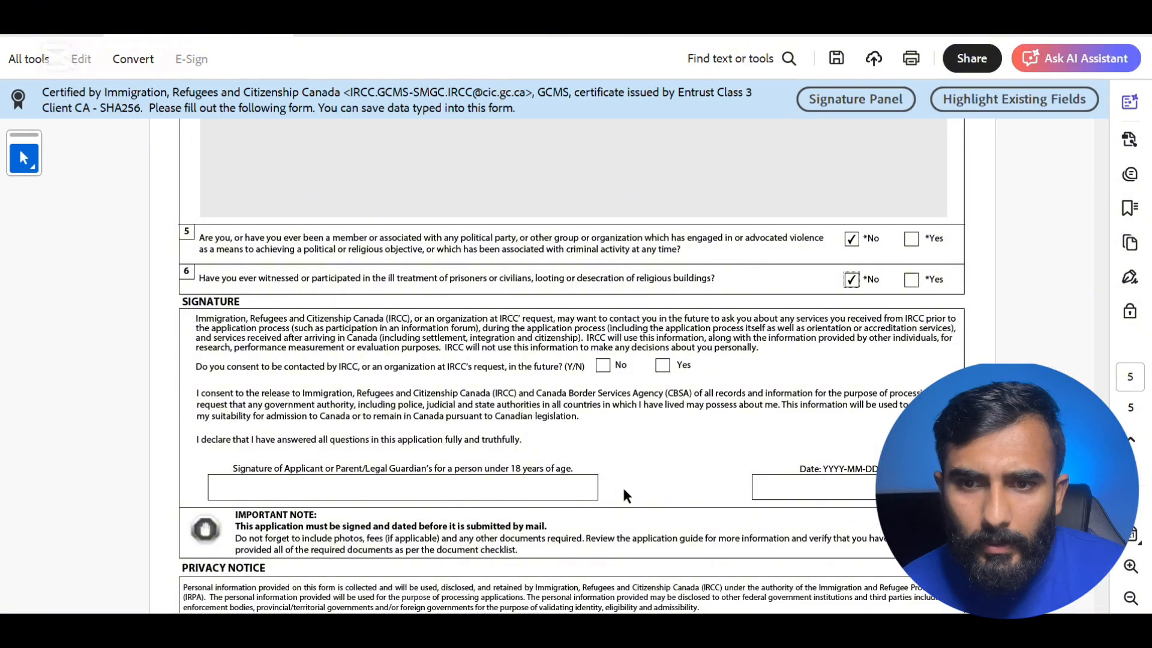
click(662, 365)
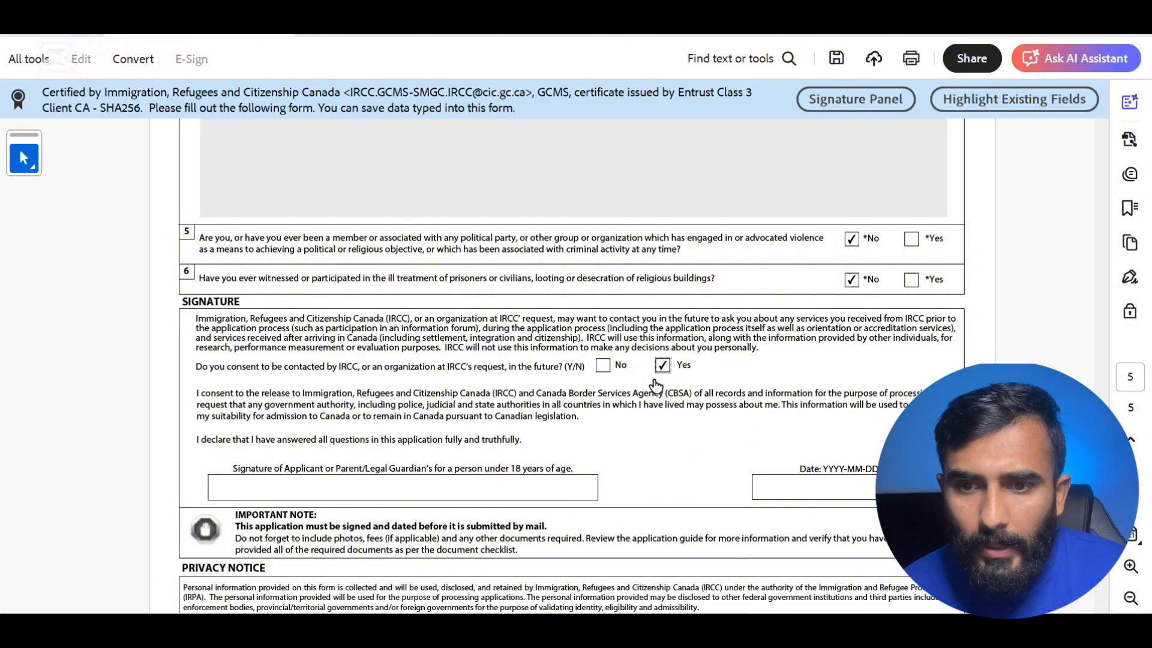
- Enter the applicant's signature and set the signature date to today, 2025-09-01
click(515, 489)
text(sr)
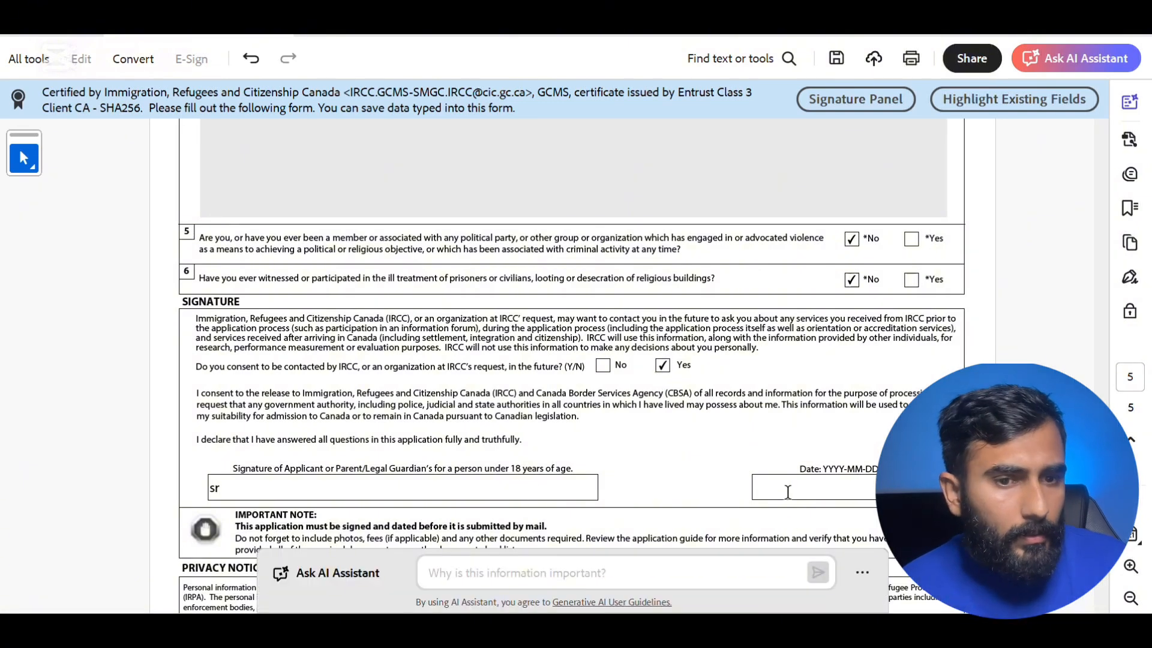
click(837, 489)
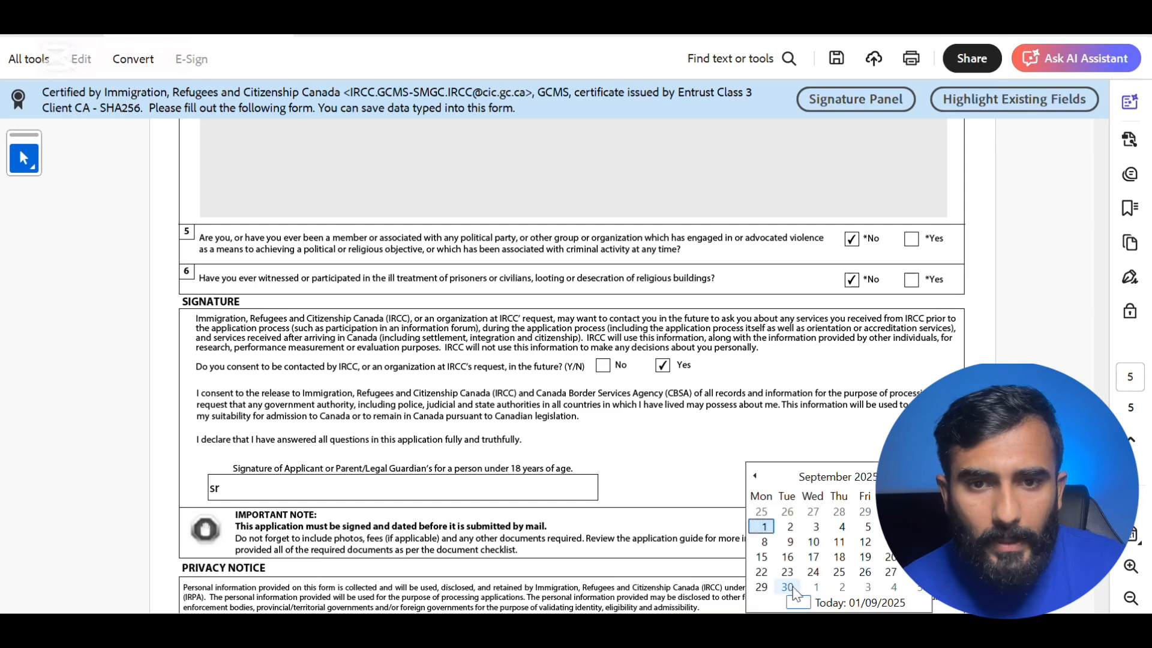
click(786, 596)
scroll(590, 507, down, 3)
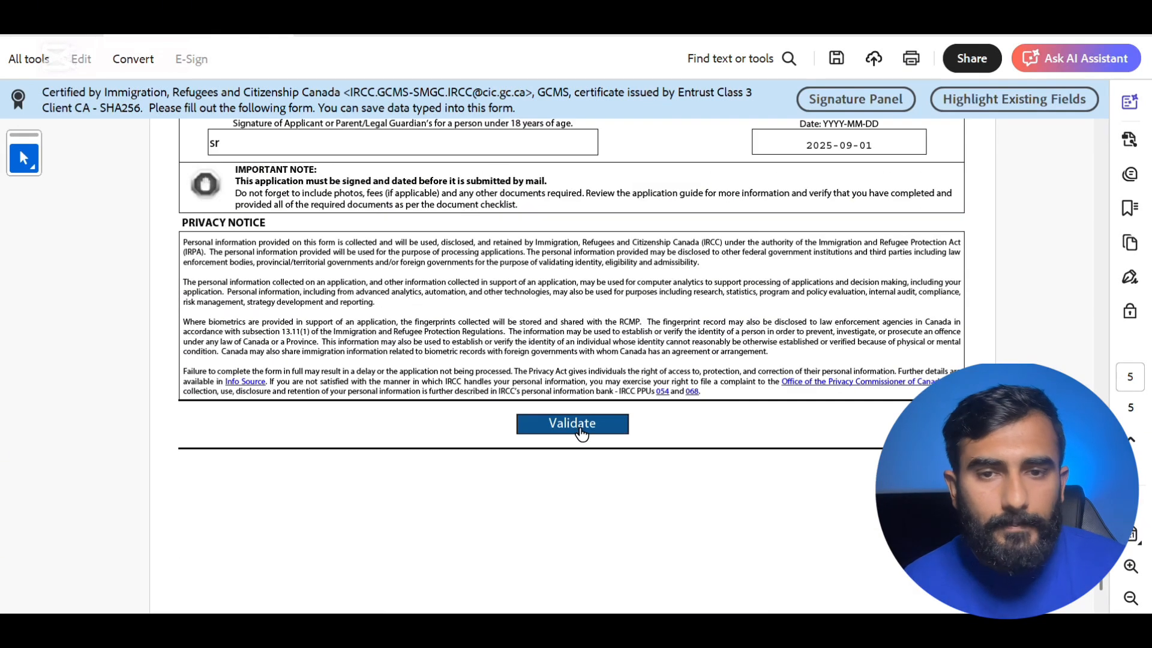